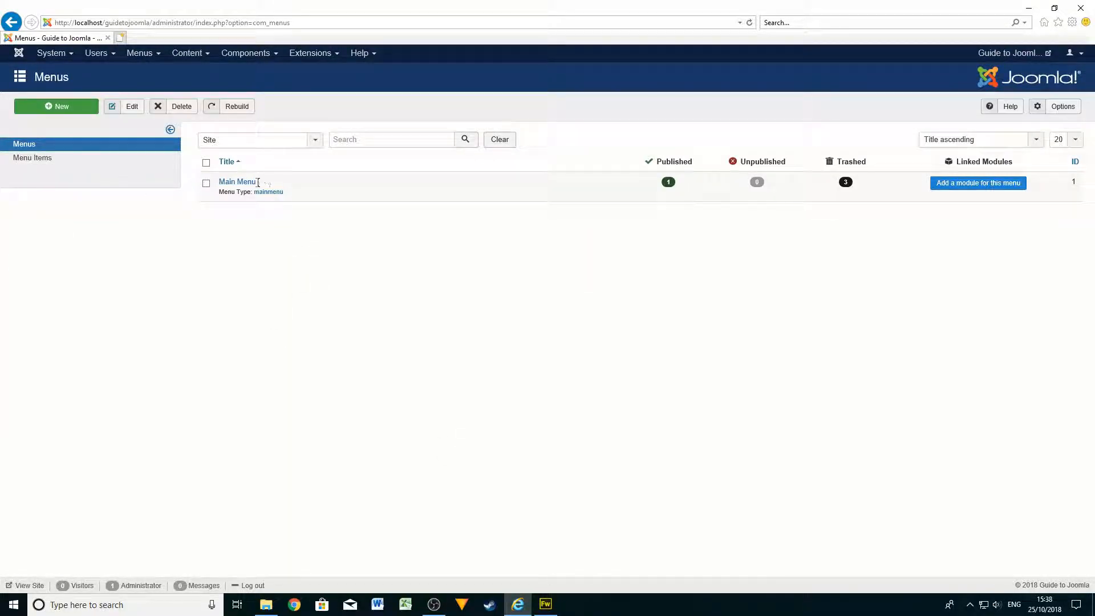
Review the details of the Home item in the Main Menu, and save and close it
left_click(251, 182)
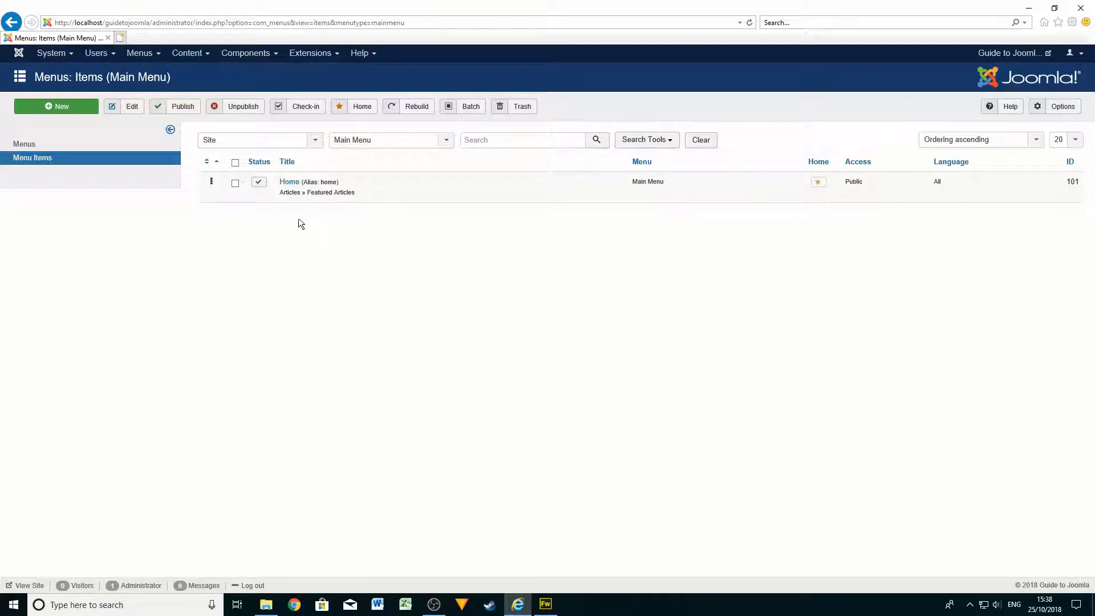
left_click(291, 182)
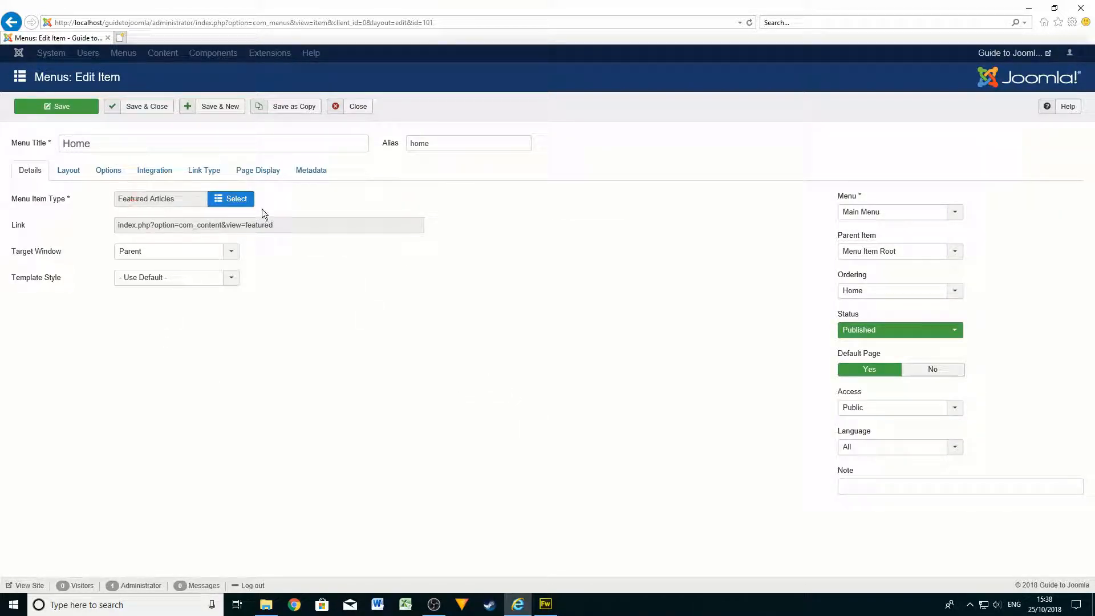
left_click(157, 107)
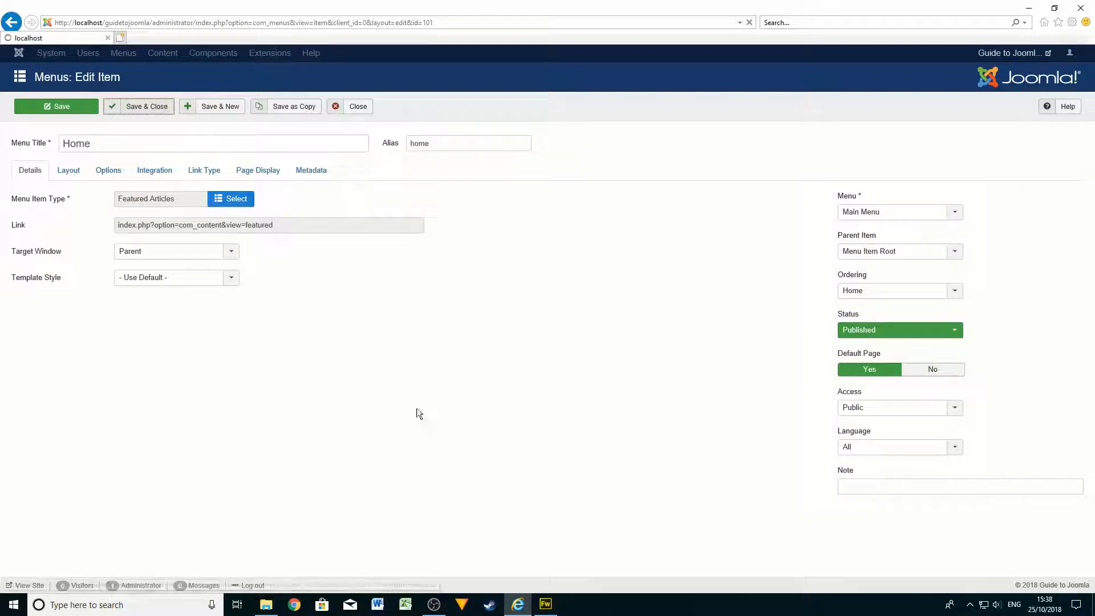
Set the category of the article "This is our first article" to Uncategorised, save and close it, and preview the site's front end
left_click(19, 53)
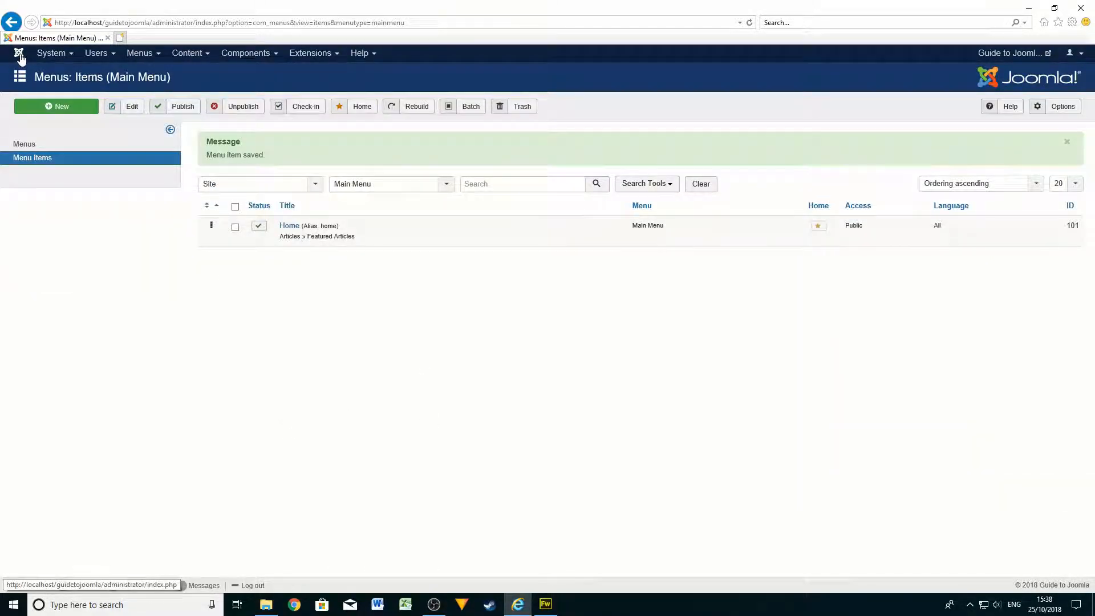
left_click(53, 141)
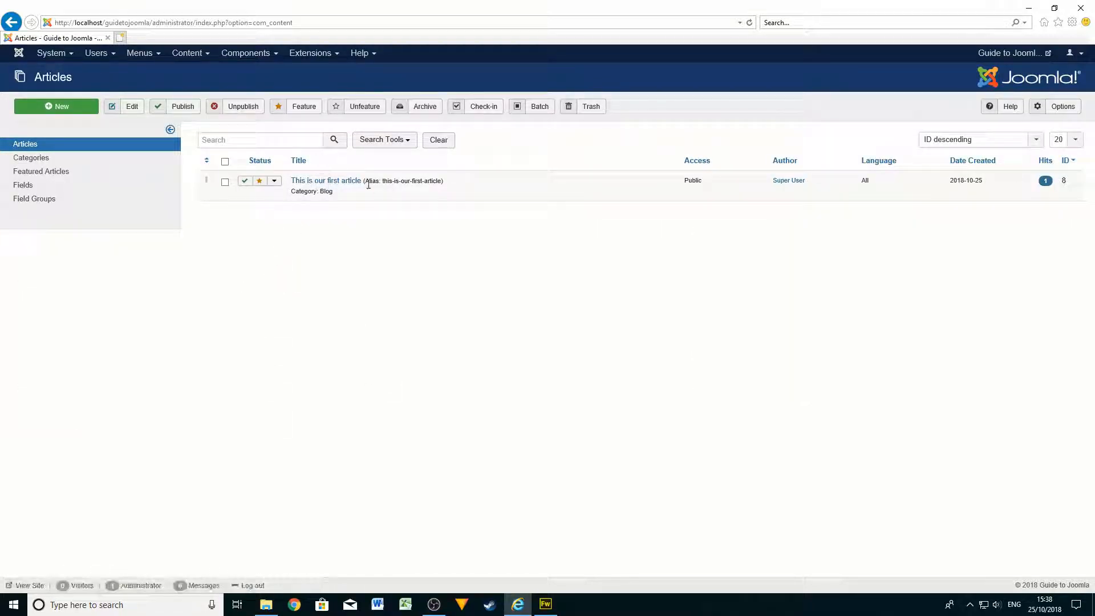
left_click(336, 181)
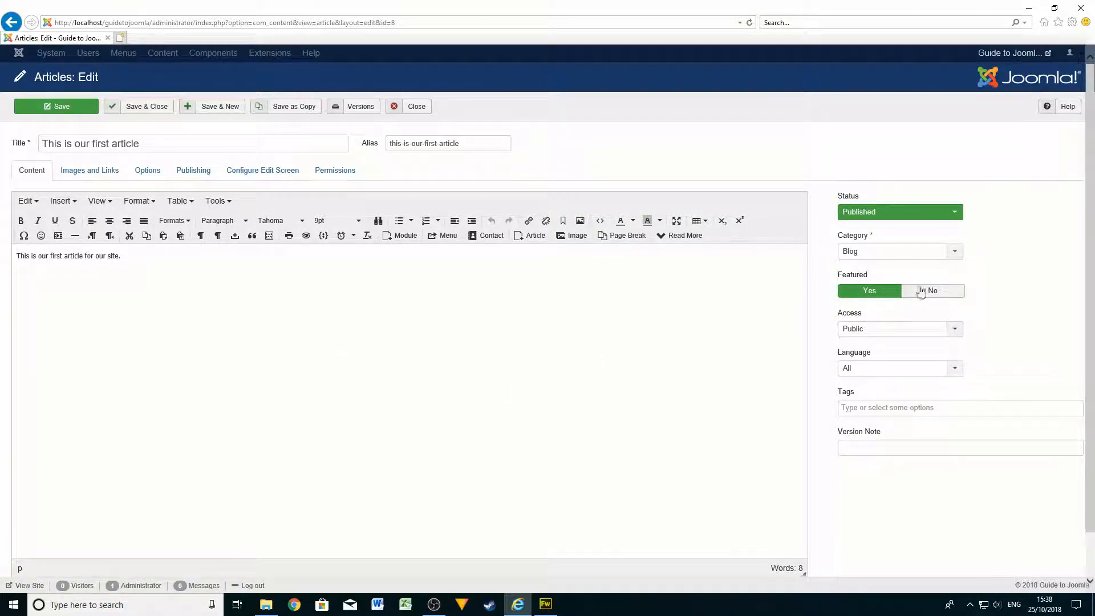
left_click(953, 254)
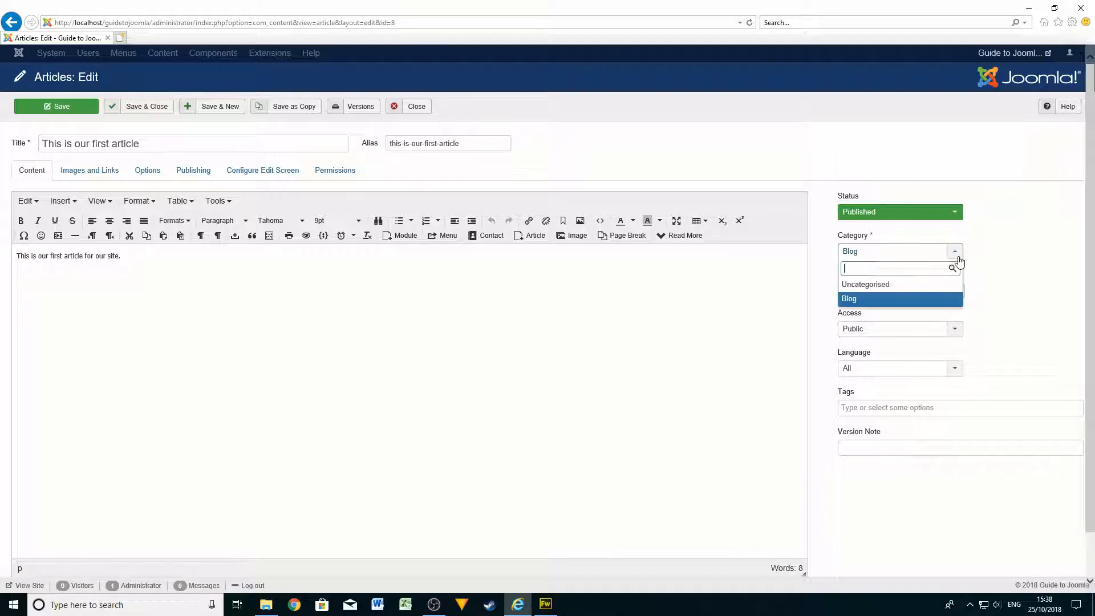
left_click(864, 285)
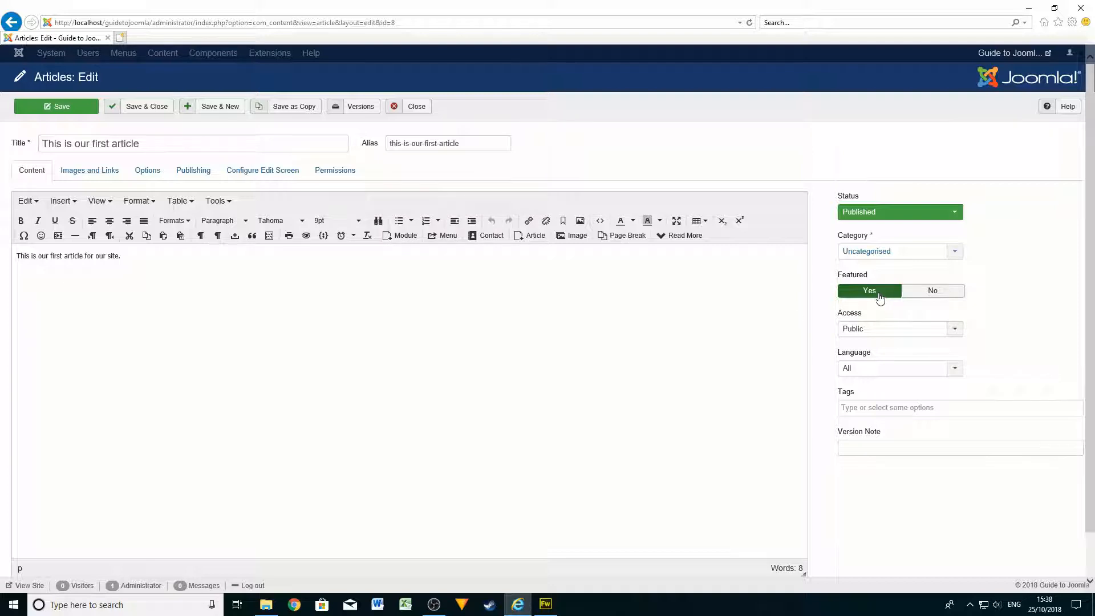
left_click(161, 108)
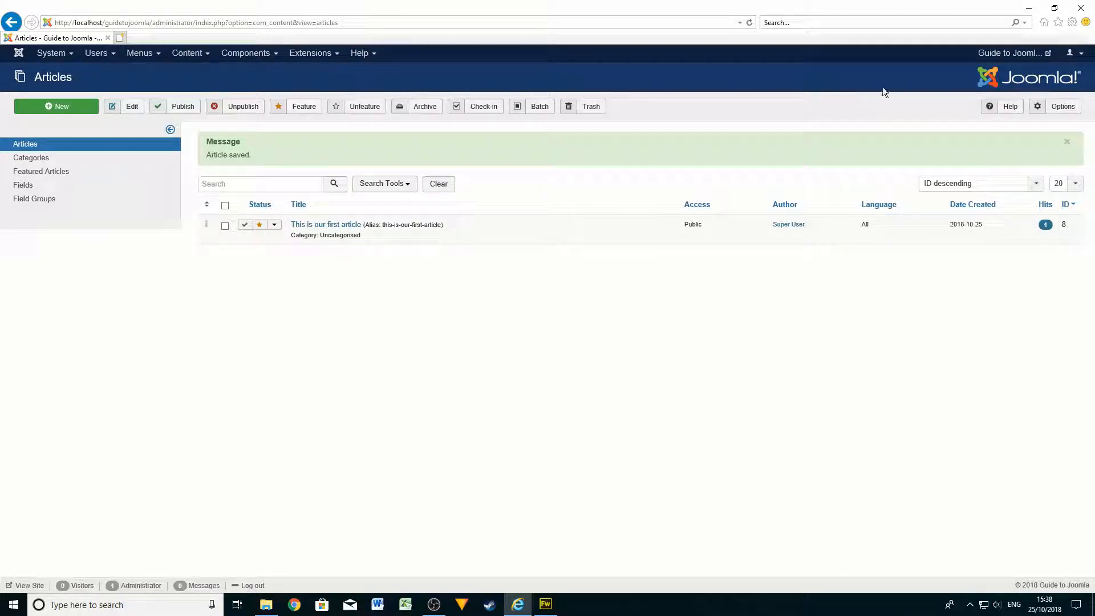
left_click(1003, 53)
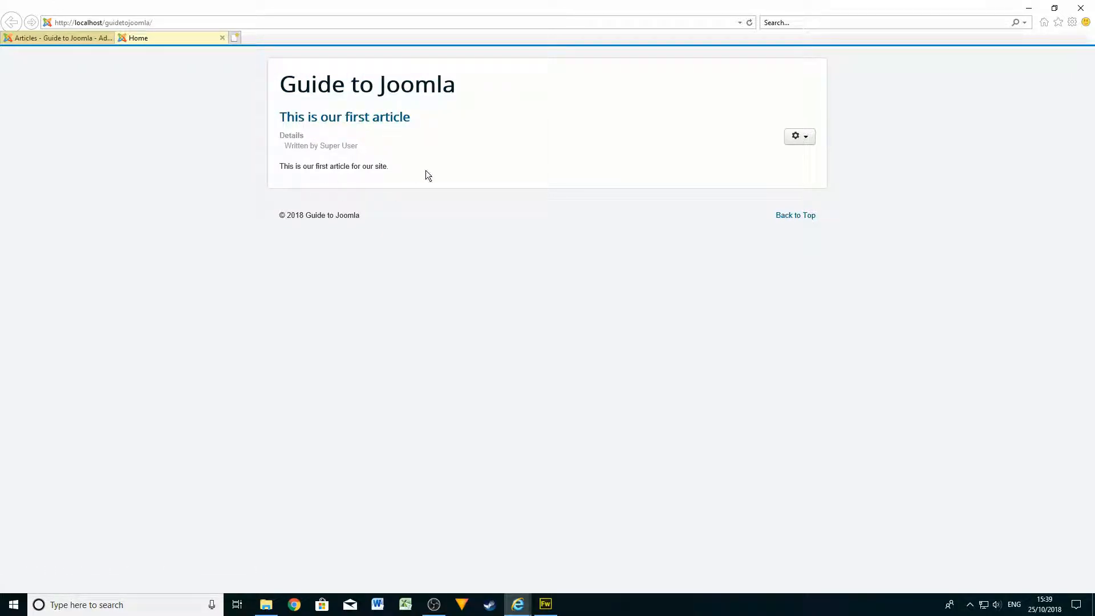
left_click(221, 37)
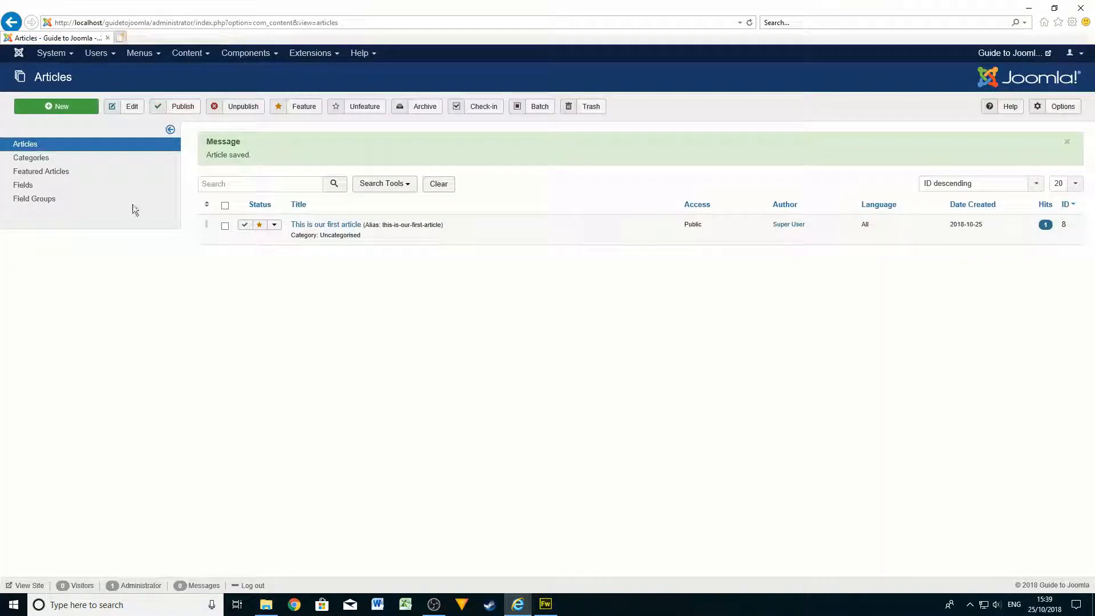
Review the Main Menu's Home item again, checking its menu item type, and close it without changing any settings
left_click(20, 53)
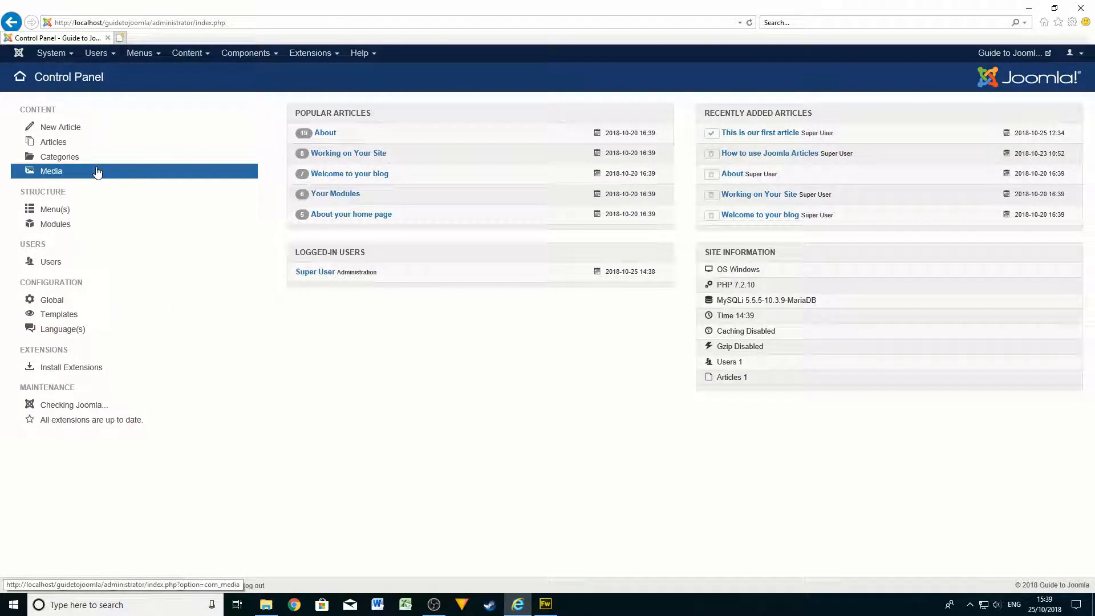
left_click(88, 212)
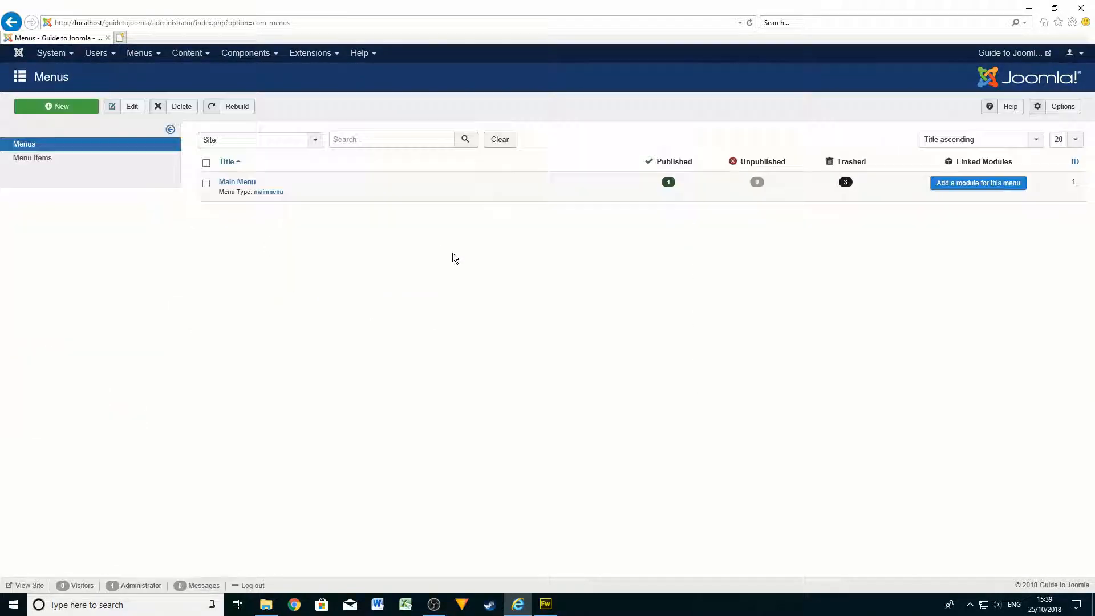
left_click(245, 181)
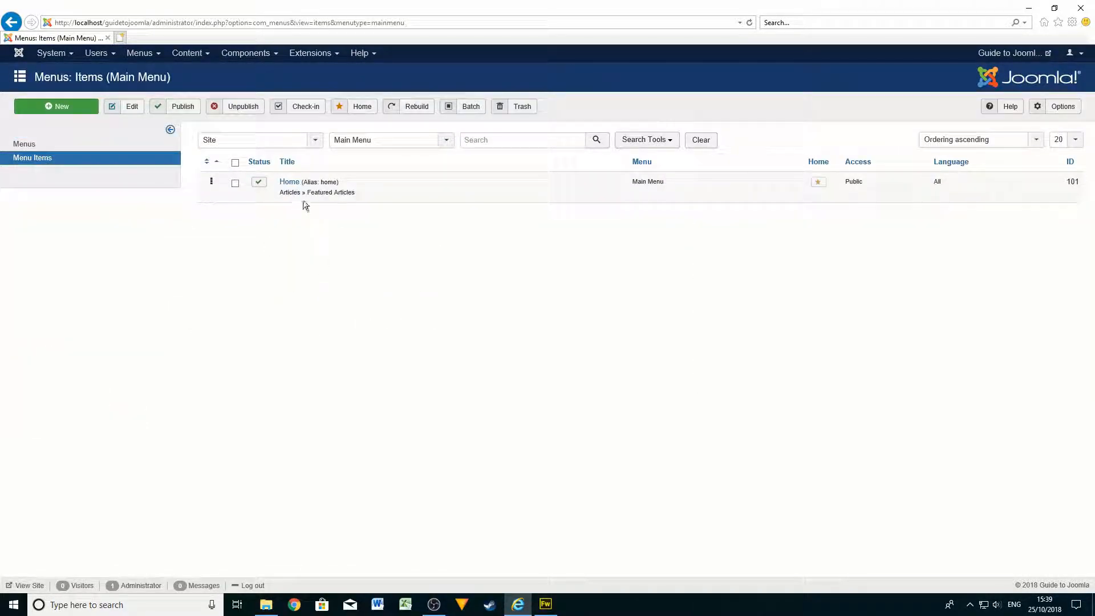
left_click(289, 181)
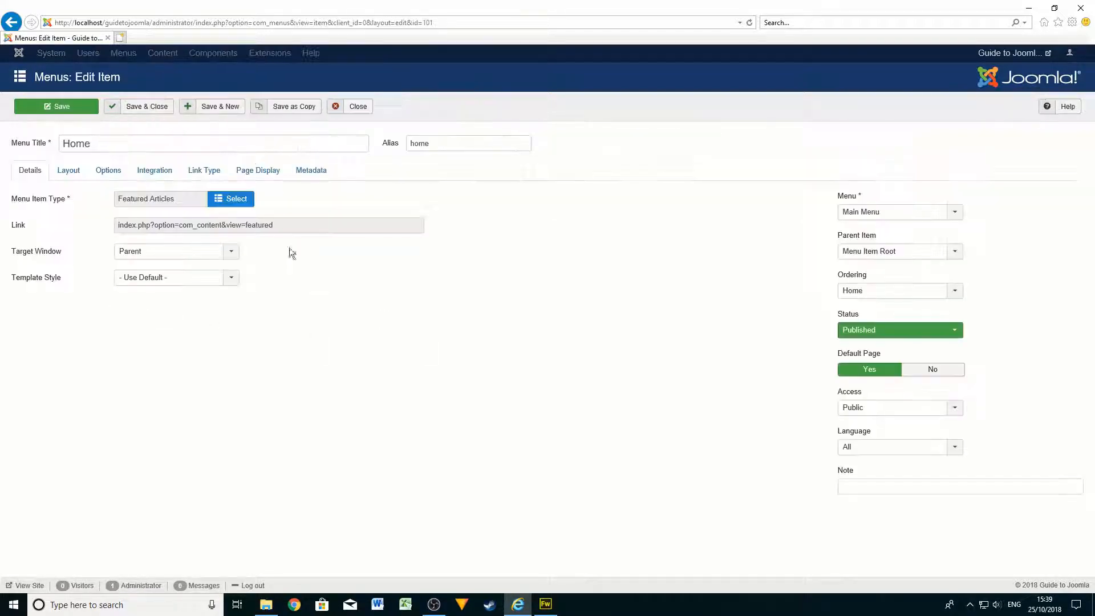
left_click(146, 107)
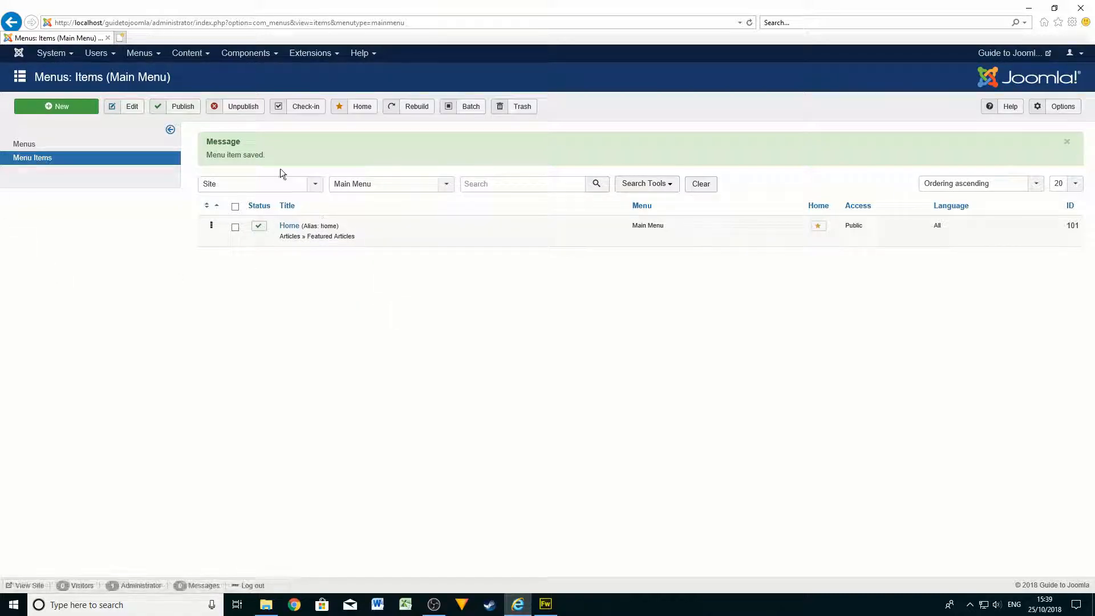
left_click(289, 226)
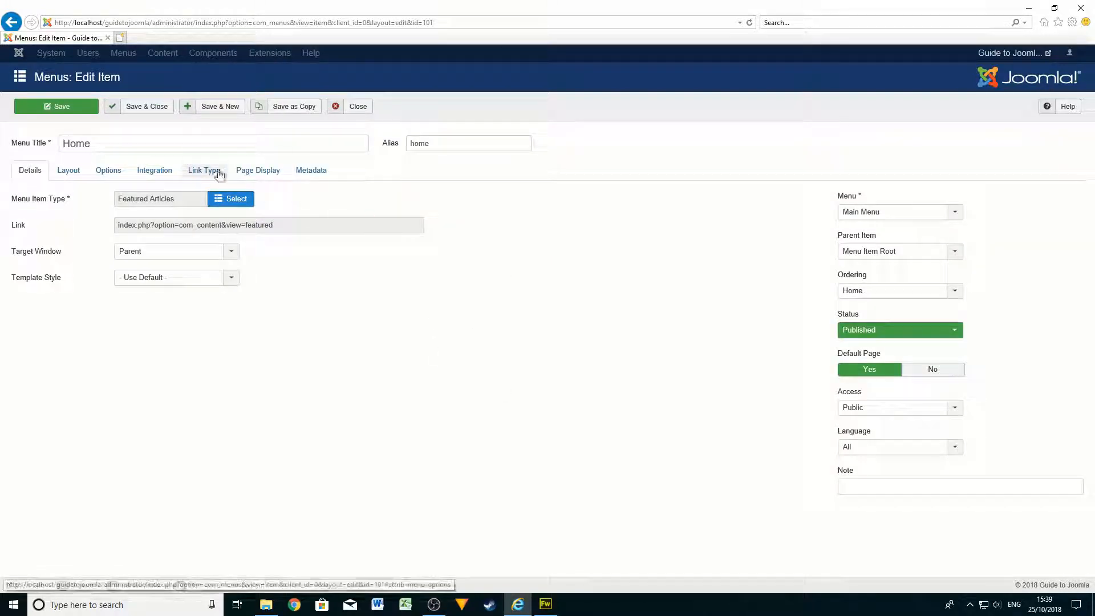
left_click(366, 112)
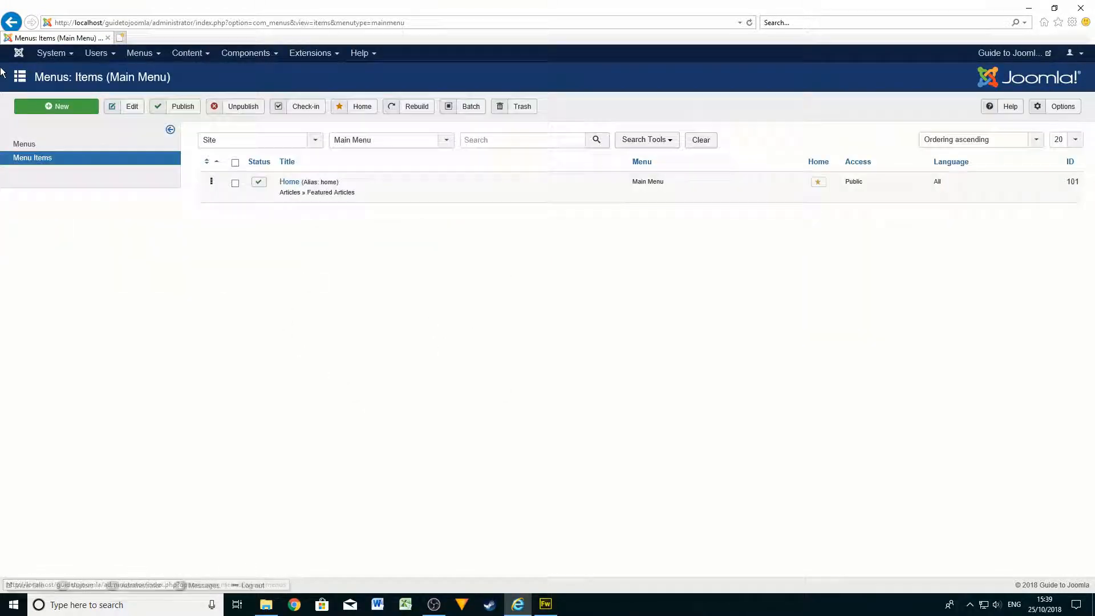
Start a new module for the Main Menu, title it "Main Menu", and select Main Menu as the menu to display
left_click(21, 56)
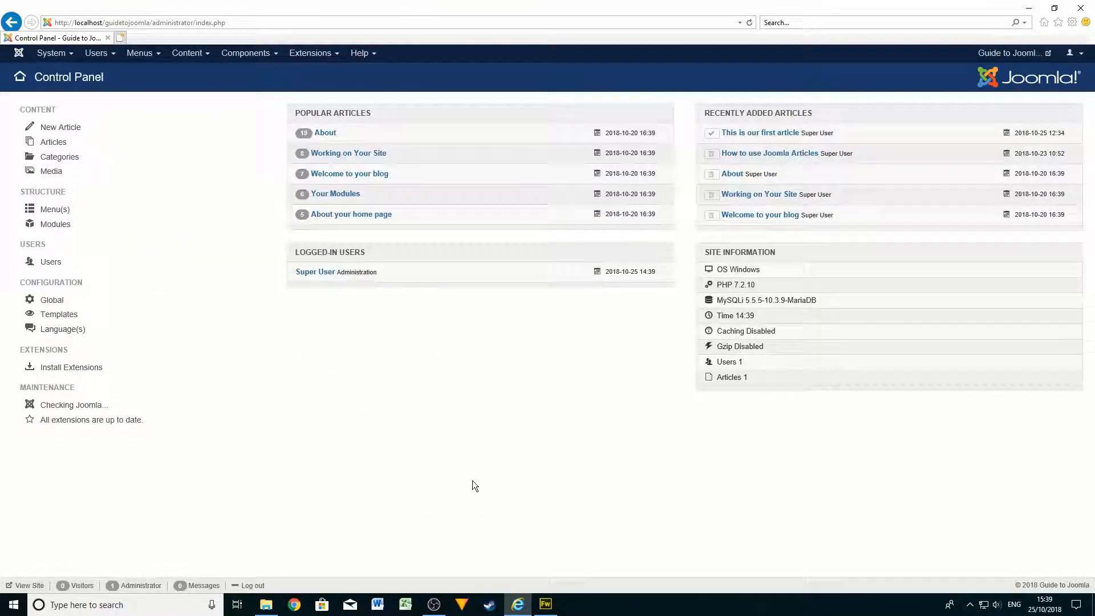
left_click(53, 214)
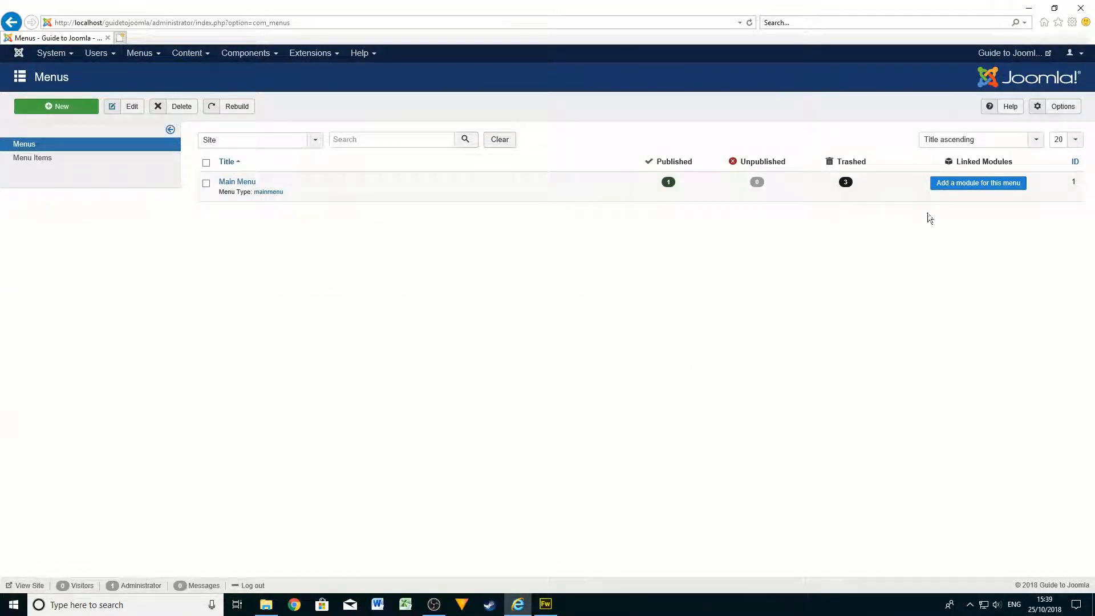
left_click(990, 184)
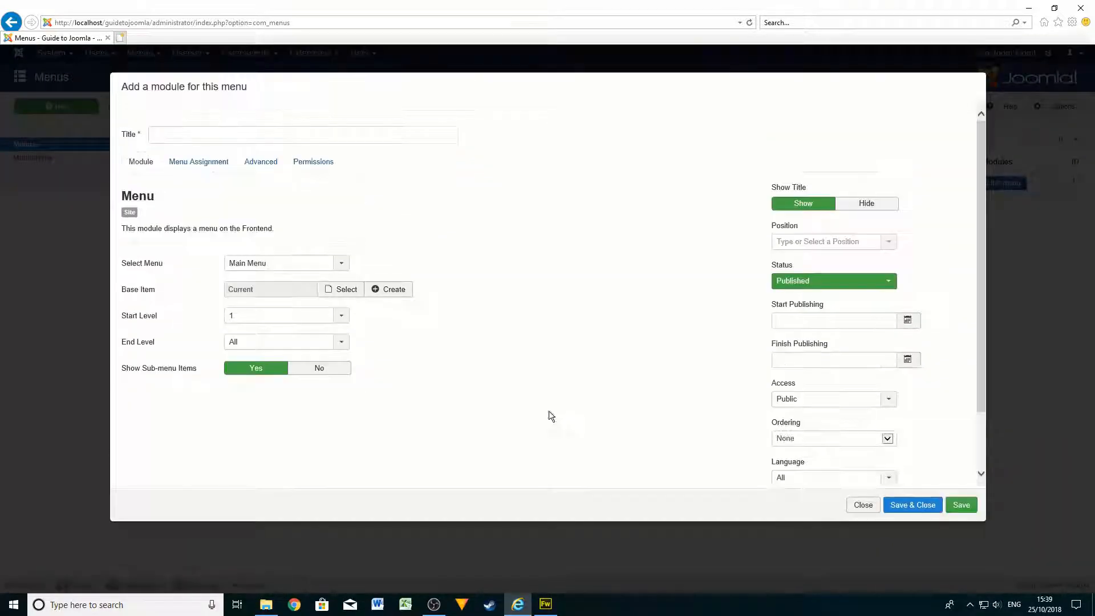
left_click(185, 135)
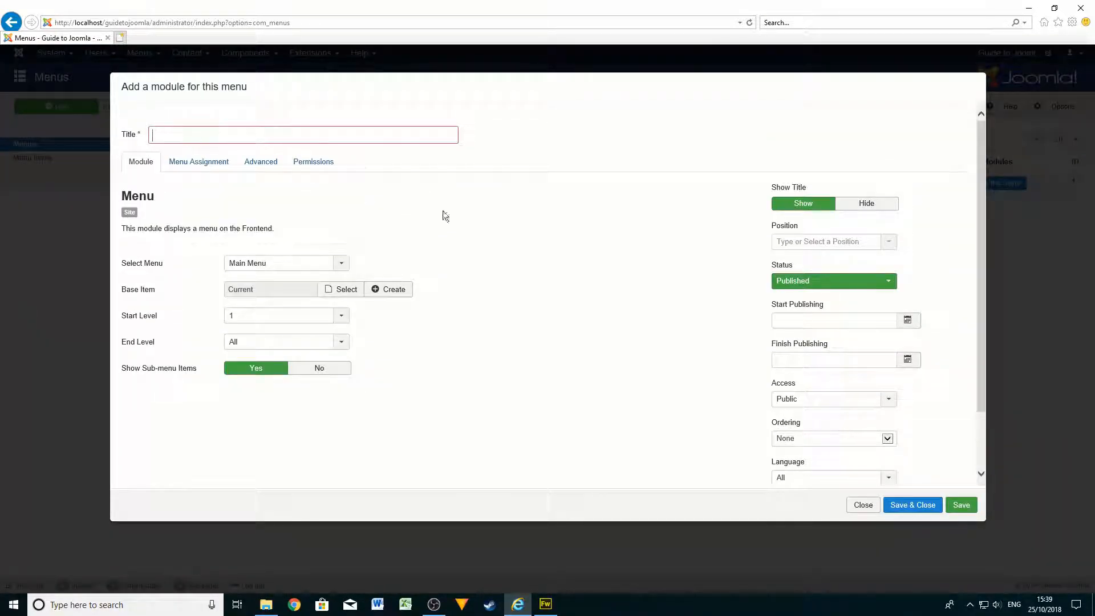
type("Main Menu")
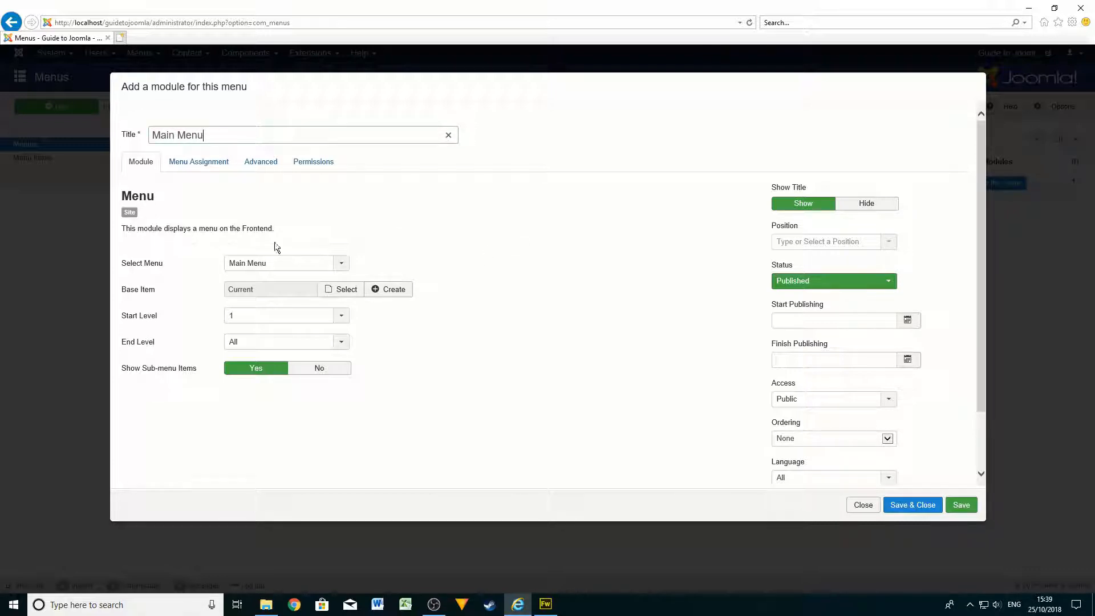
left_click(341, 263)
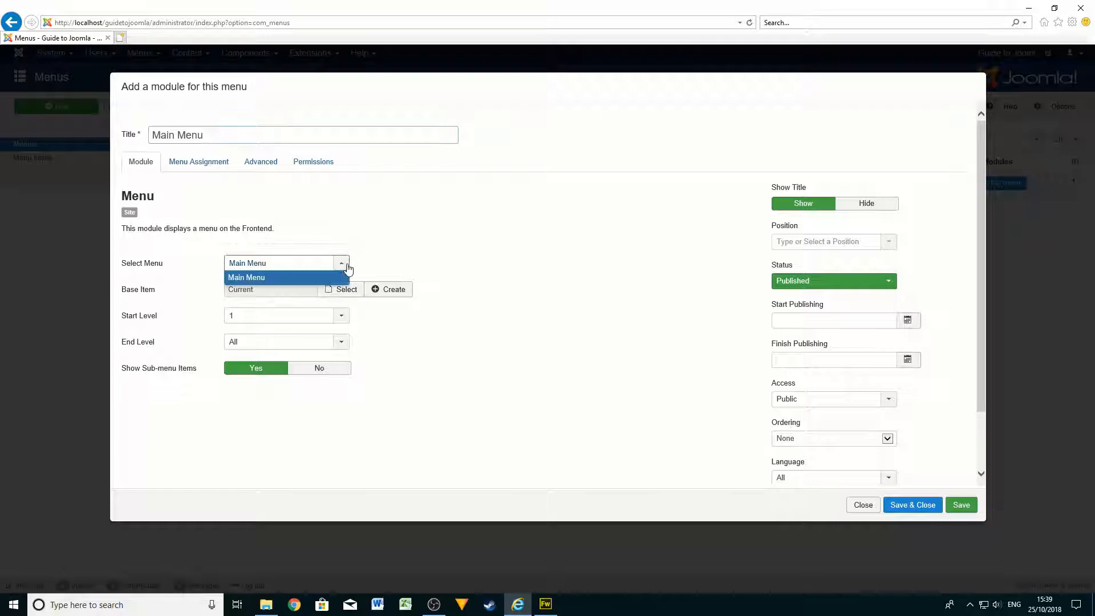
left_click(277, 277)
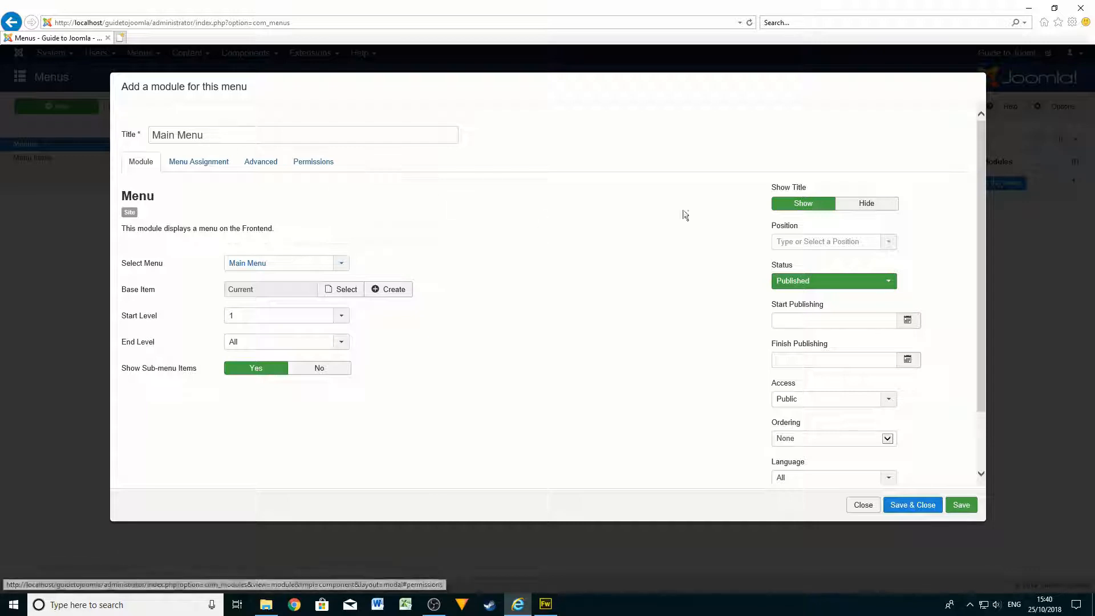
Hide the new menu module's title and set its position to the Protostar template's Navigation [position-1]
left_click(878, 210)
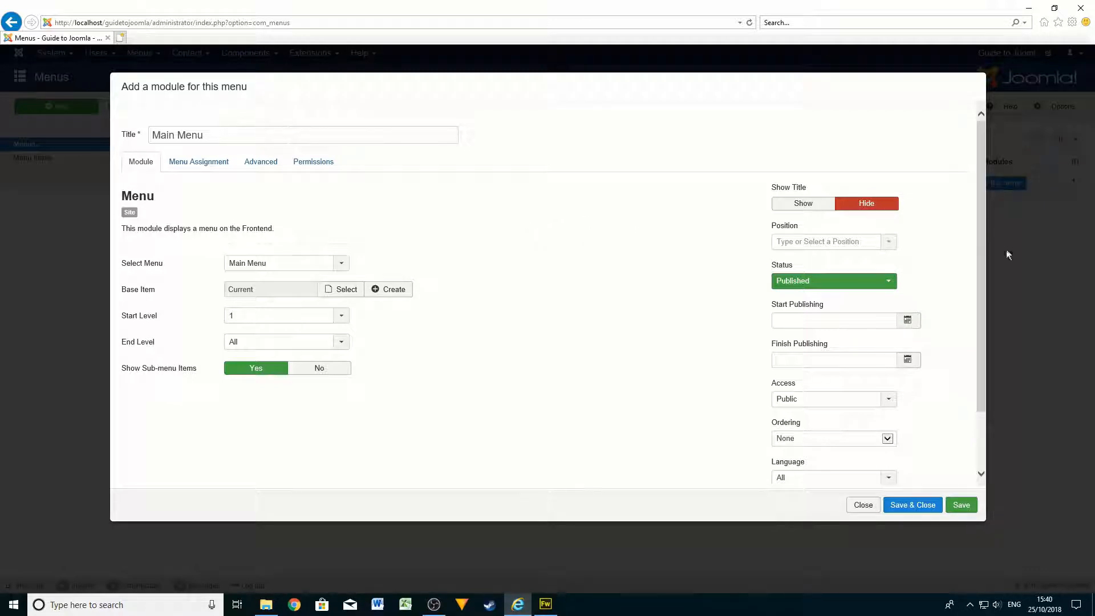
left_click(892, 247)
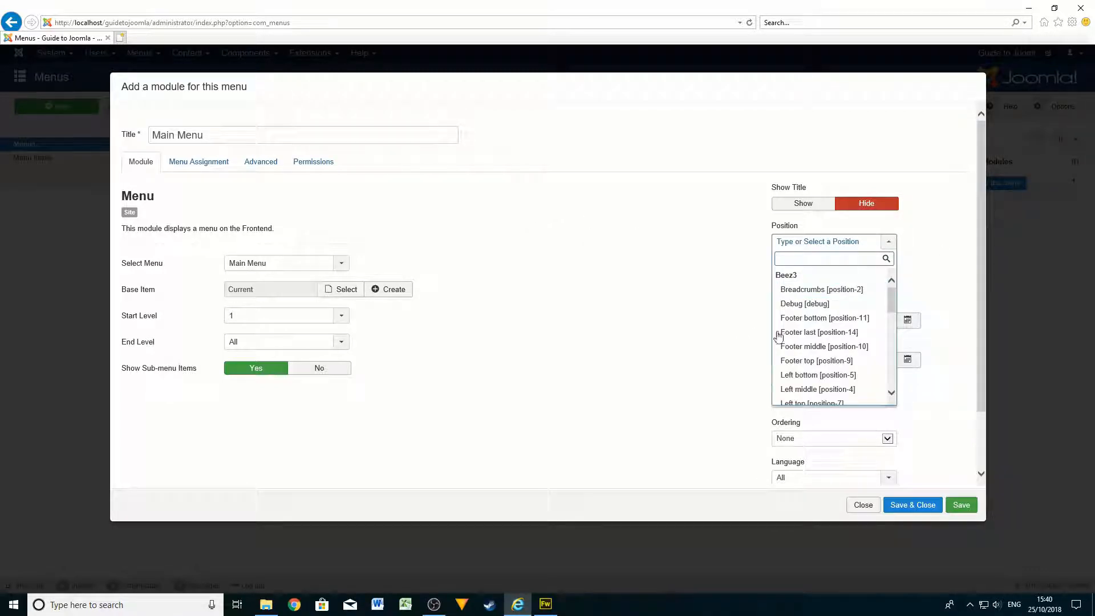
scroll(831, 323, "down", 2)
scroll(831, 323, "down", 2)
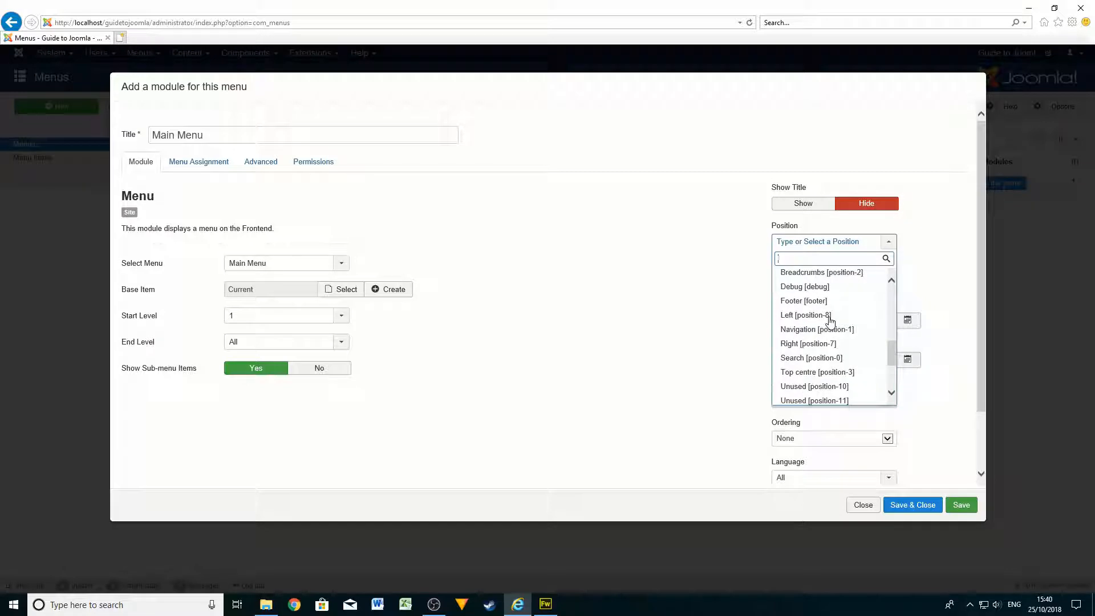
scroll(829, 318, "up", 1)
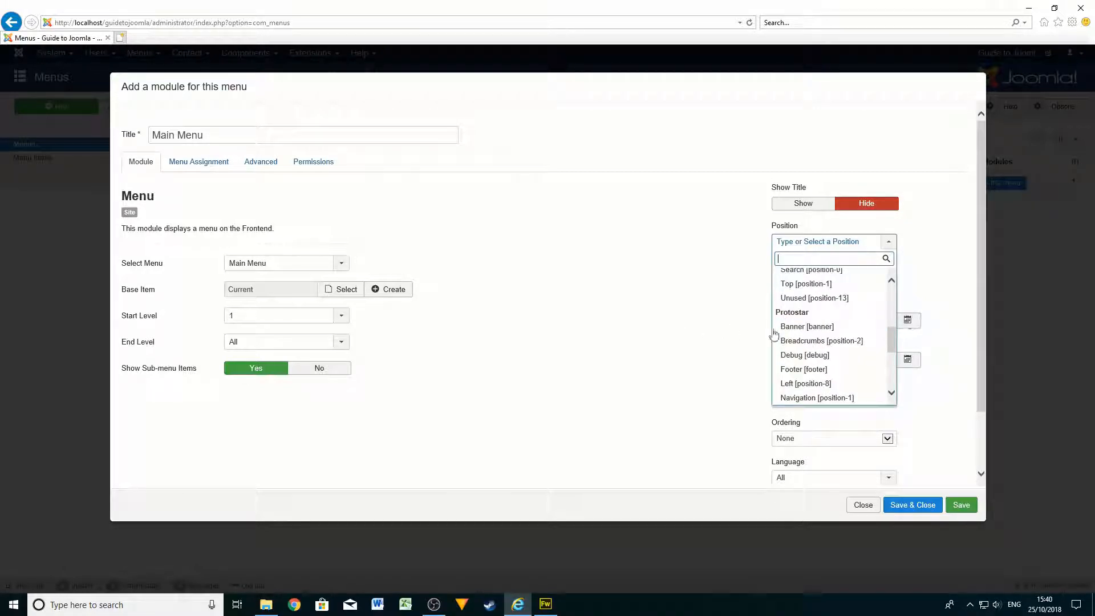
scroll(842, 333, "down", 2)
scroll(844, 333, "down", 3)
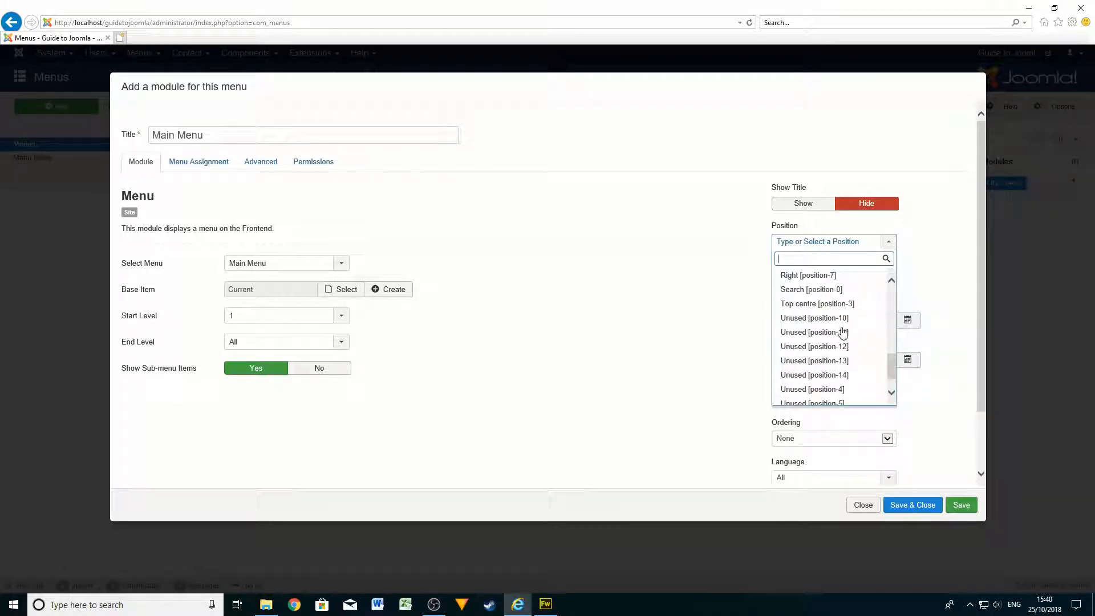
scroll(843, 333, "up", 4)
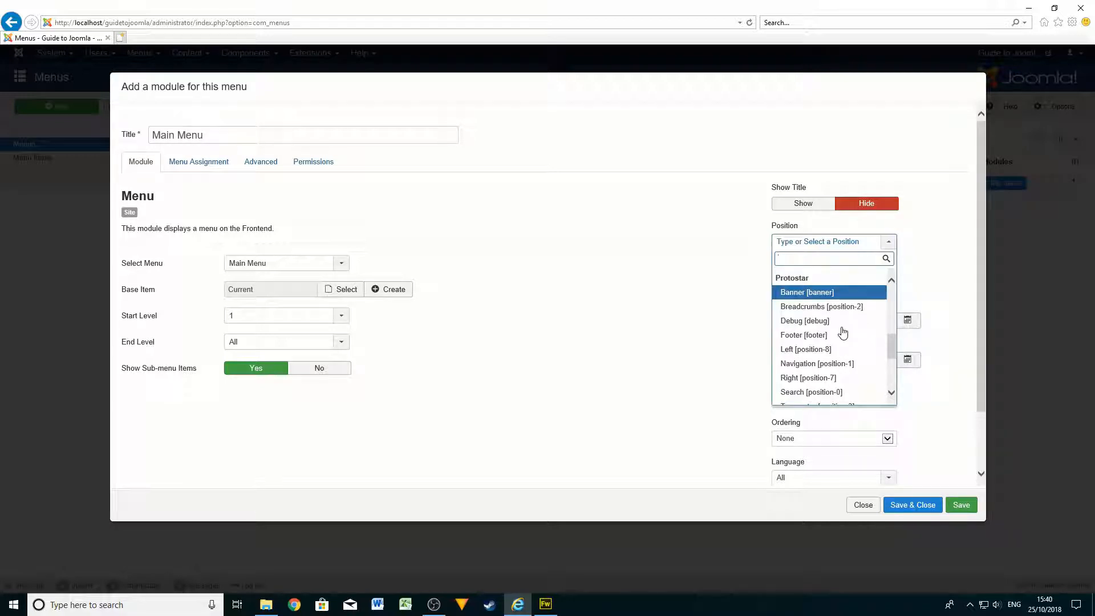
scroll(843, 332, "down", 2)
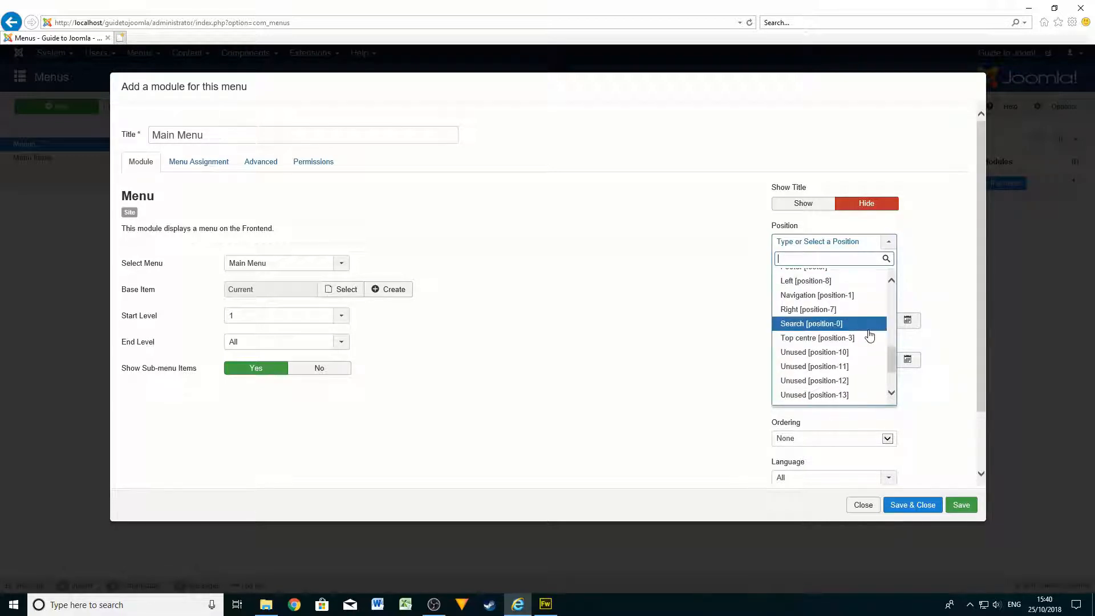
scroll(867, 354, "down", 2)
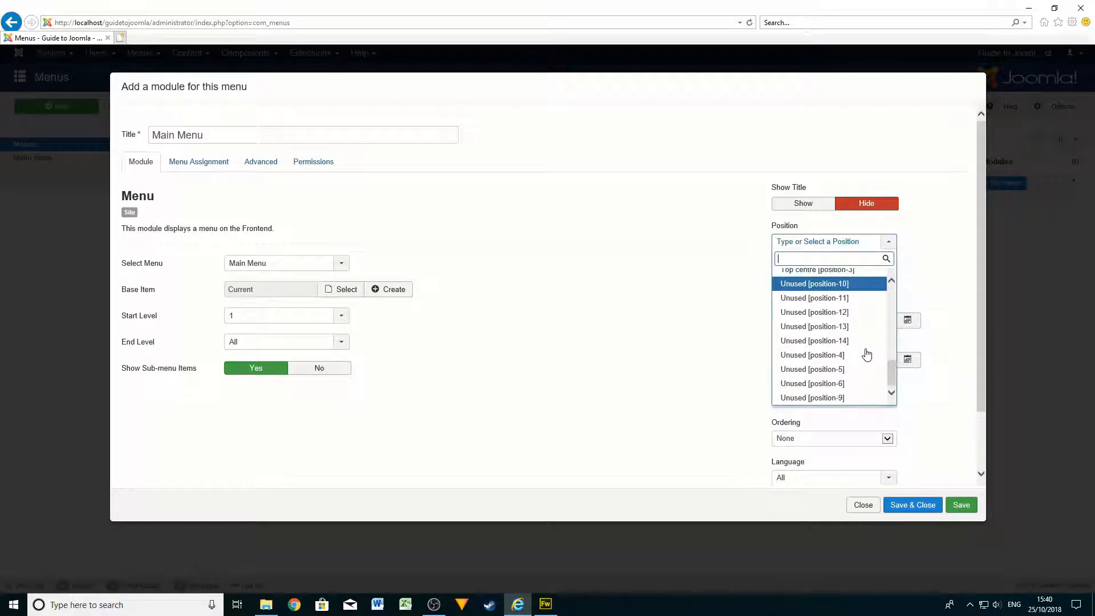
left_click_drag(892, 372, 897, 355)
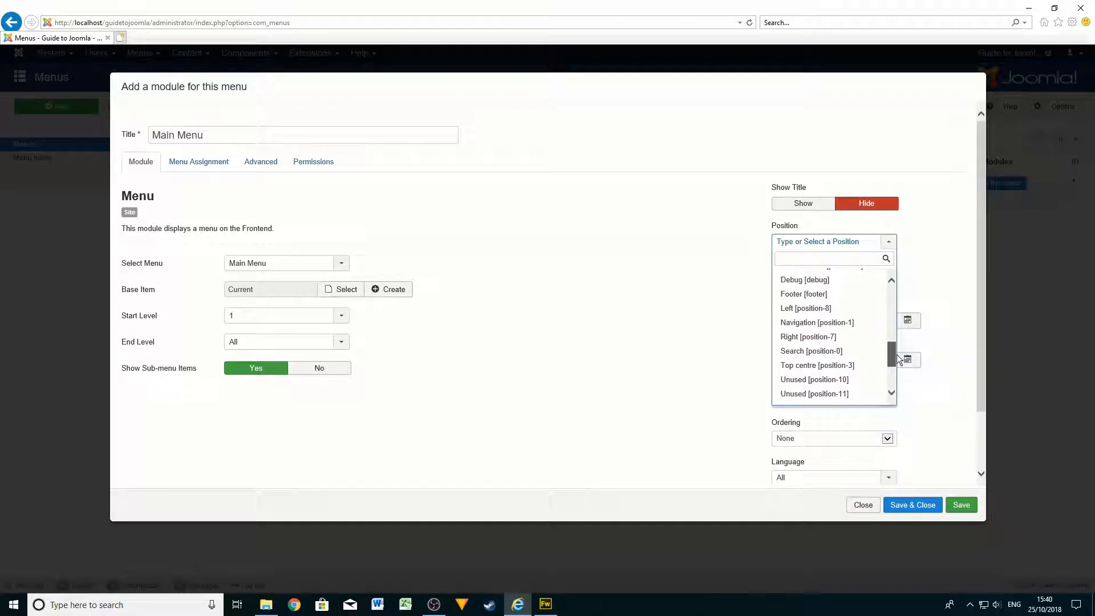
left_click(827, 323)
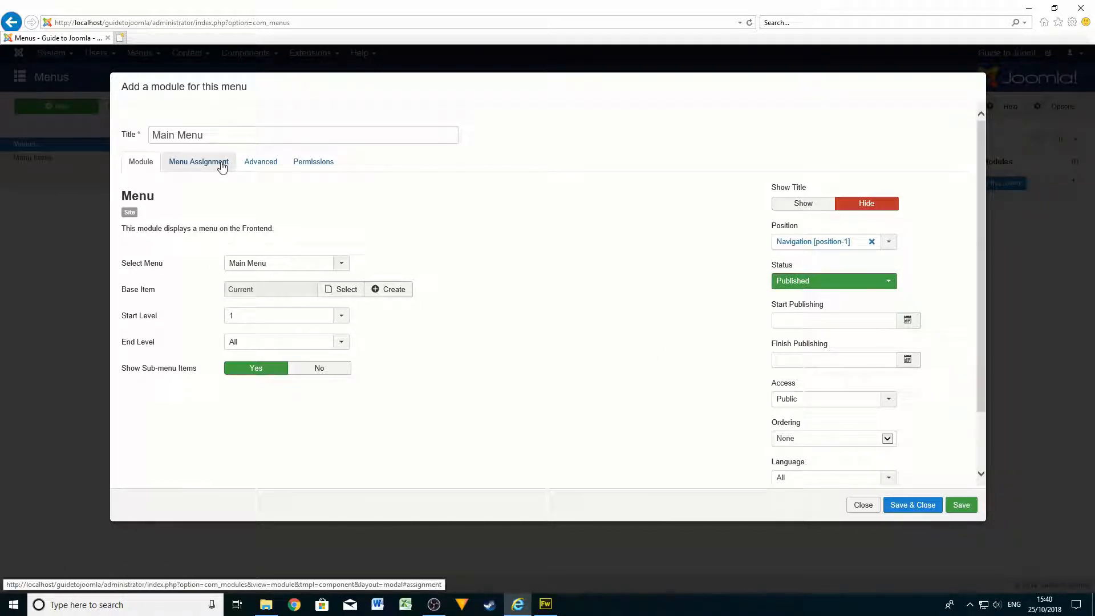
Try the "No pages" and "Only on the pages selected" assignments for the menu module, and set it back to "On all pages"
left_click(222, 165)
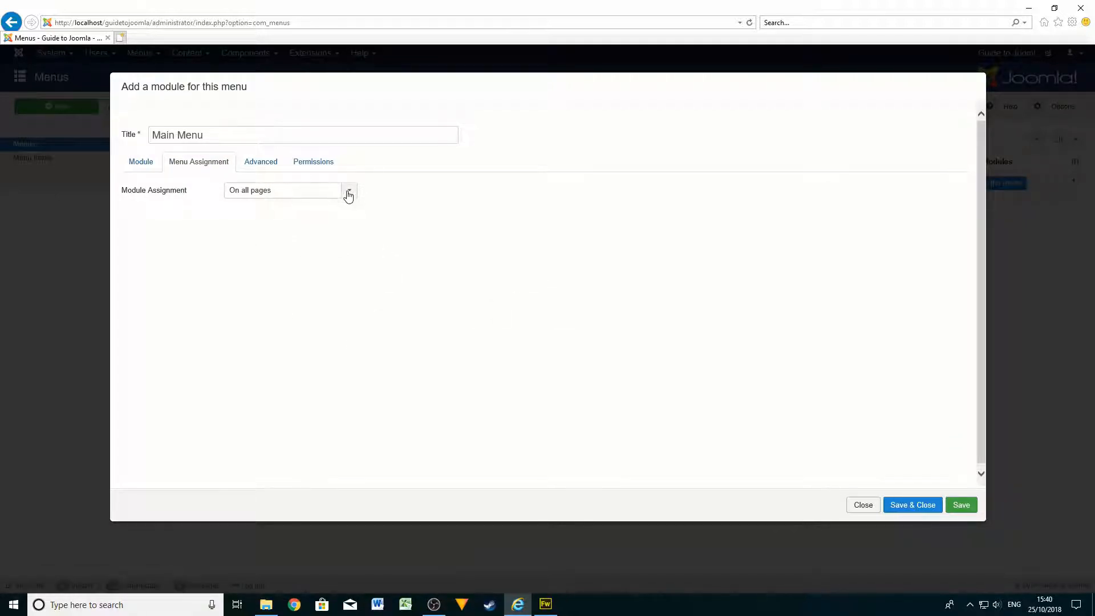
left_click(348, 195)
left_click(251, 208)
left_click(347, 194)
left_click(262, 217)
left_click(349, 193)
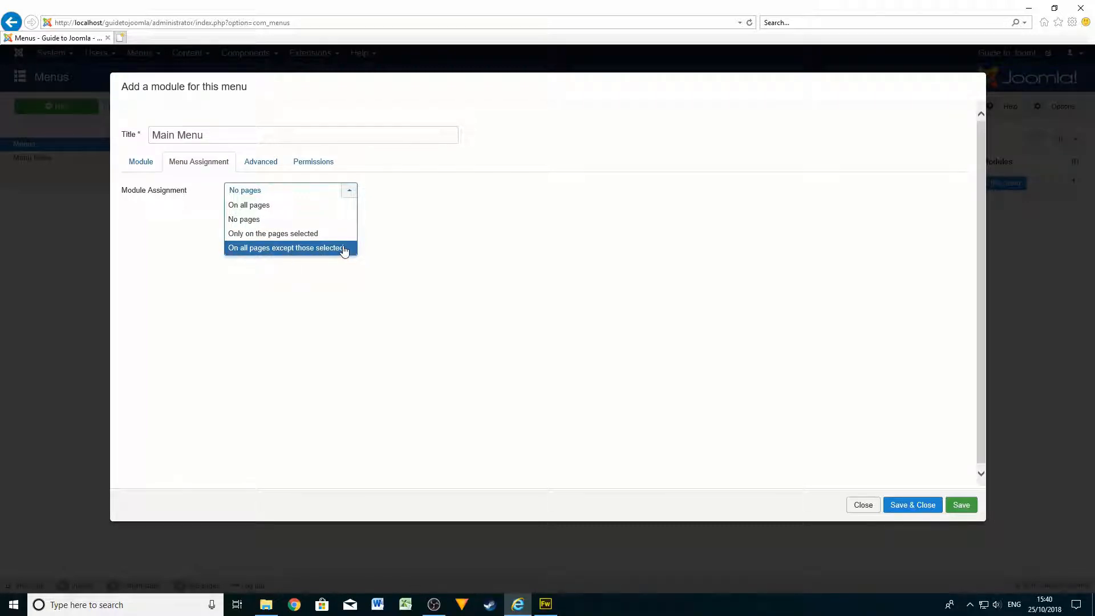
left_click(282, 235)
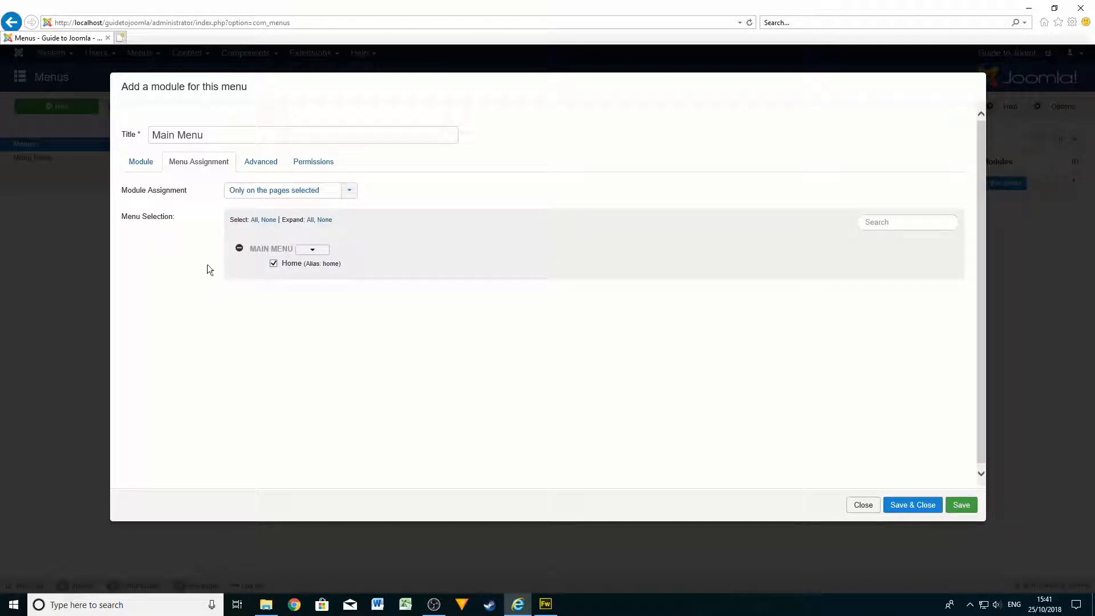
left_click(351, 190)
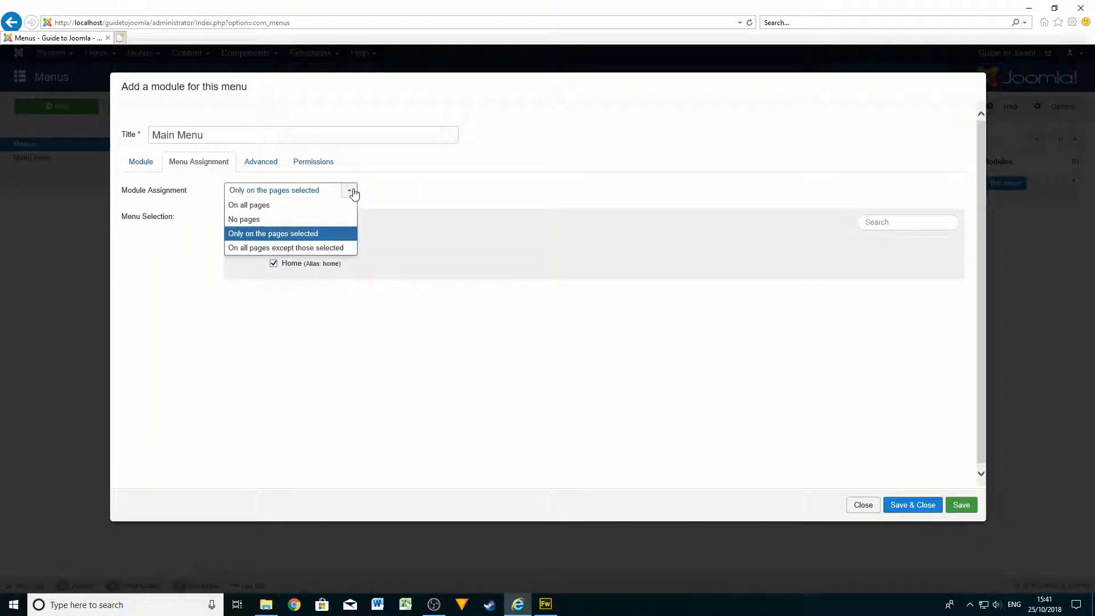
left_click(260, 206)
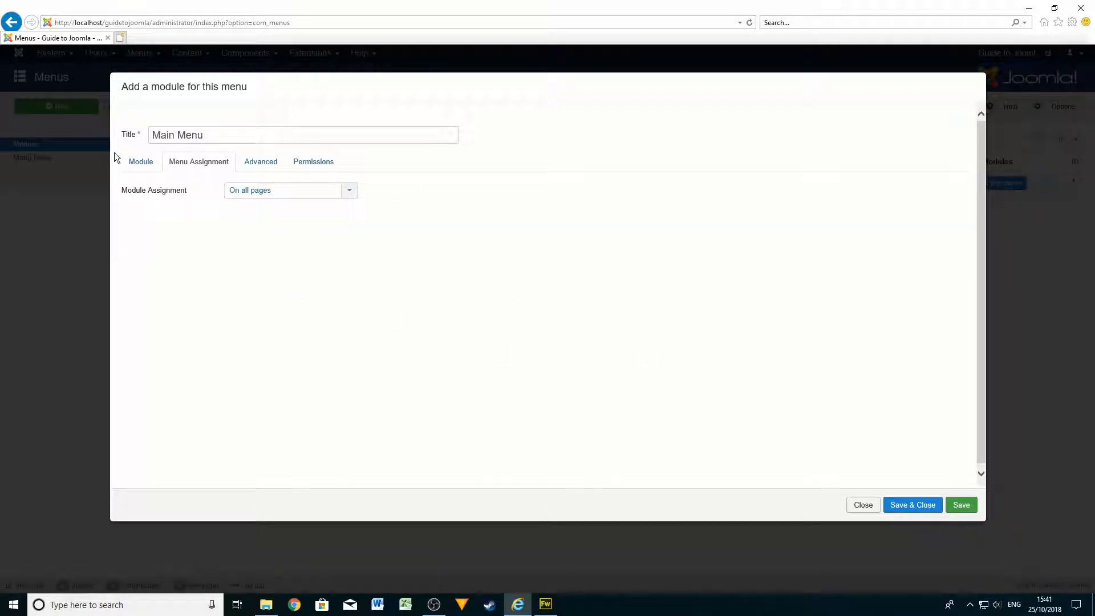
Save and close the new menu module, check the Main Menu's linked modules, and open the list of site modules
left_click(136, 161)
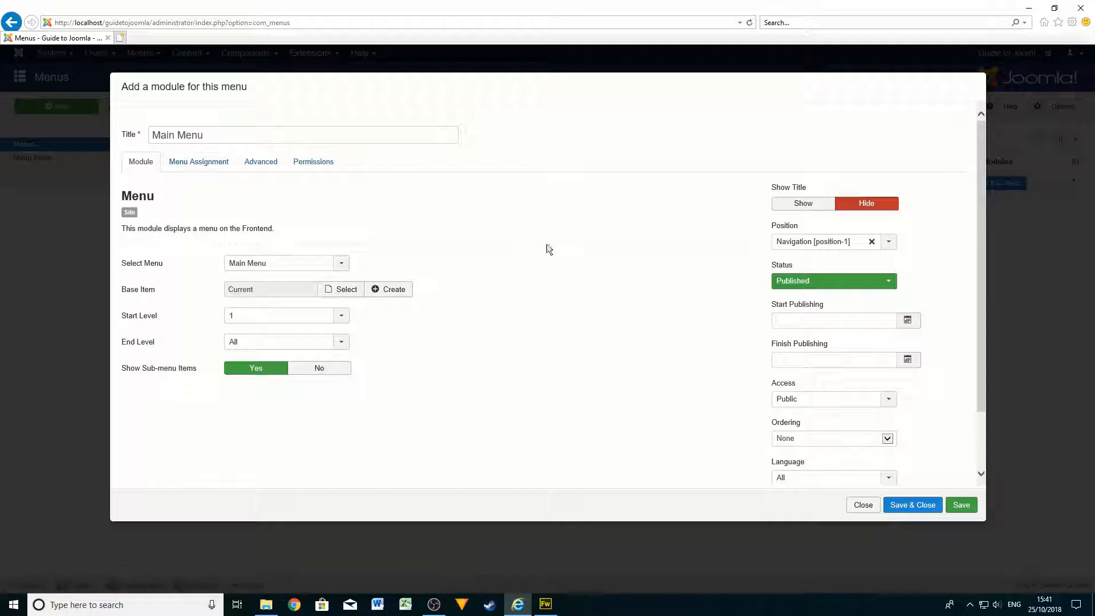
left_click(911, 506)
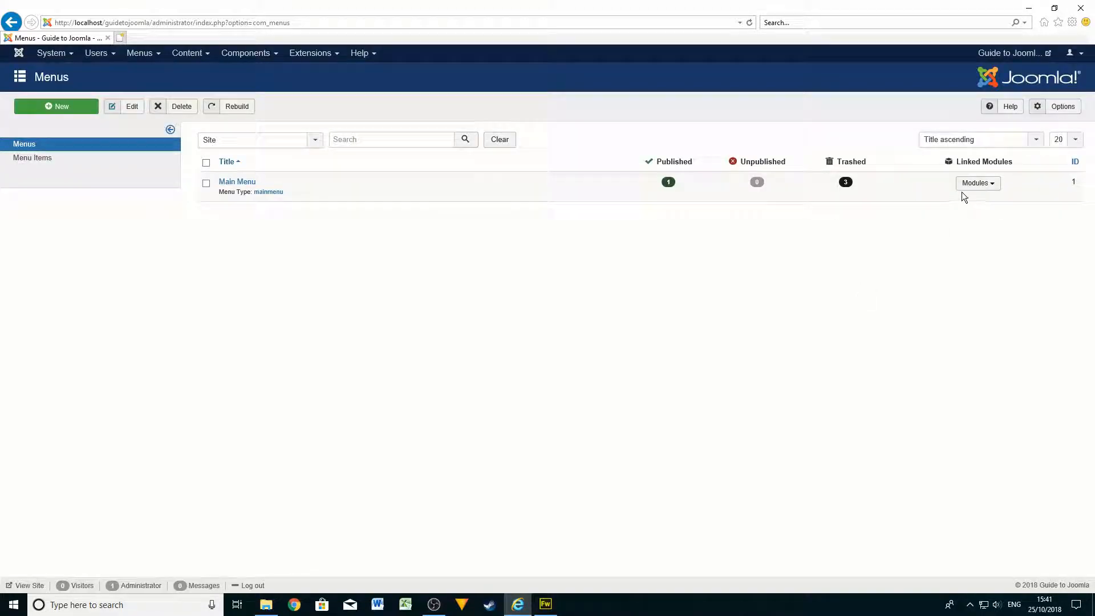
left_click(992, 189)
left_click(761, 311)
left_click(18, 54)
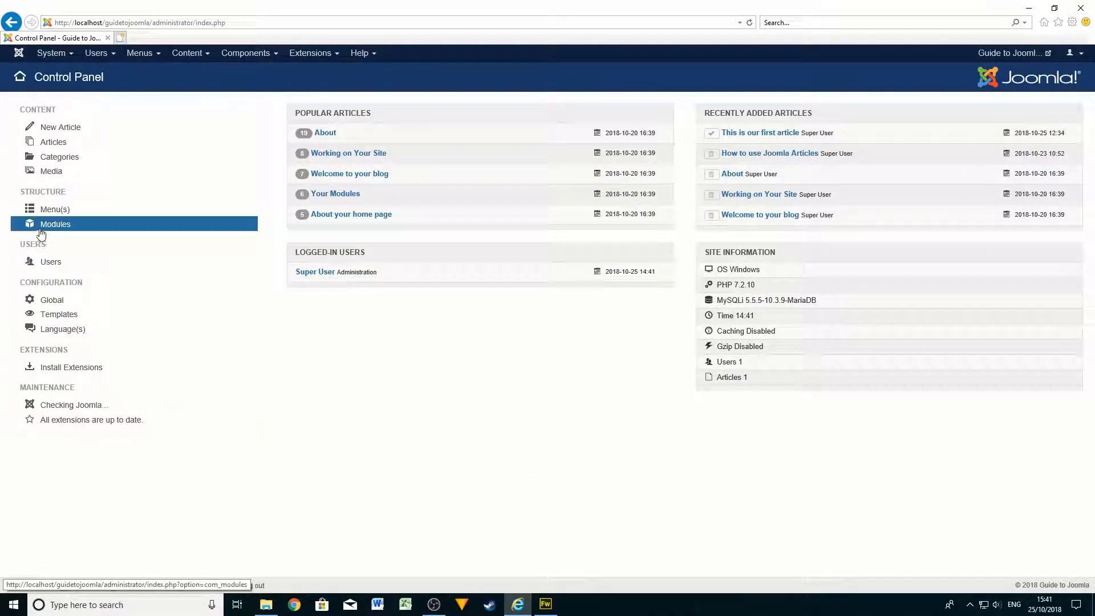
left_click(40, 228)
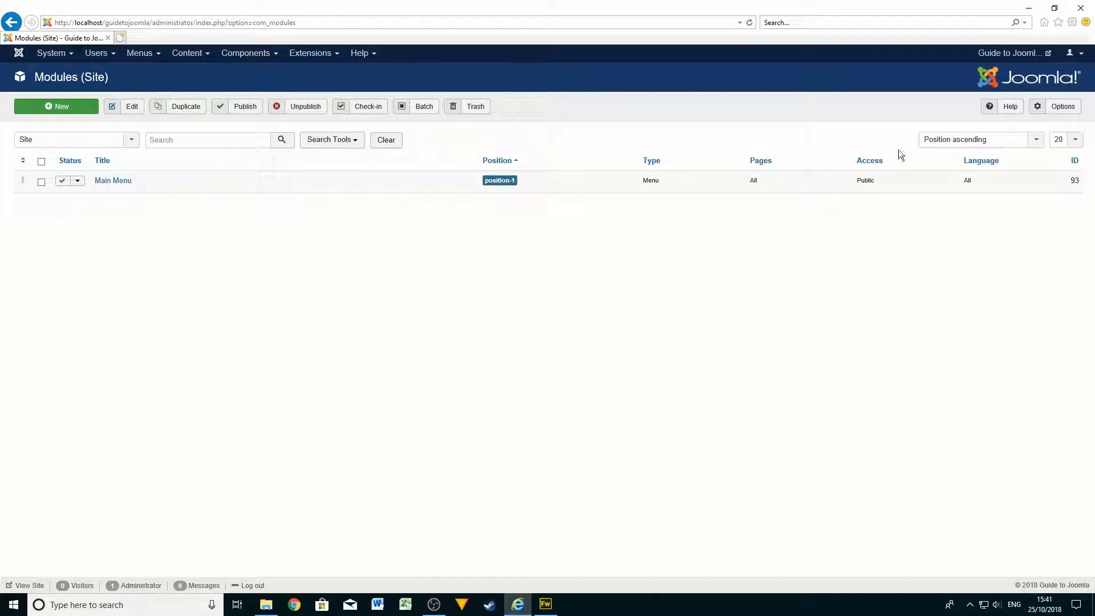
Preview the site's front end, test the Home link in the navigation menu, and close the preview
left_click(1008, 53)
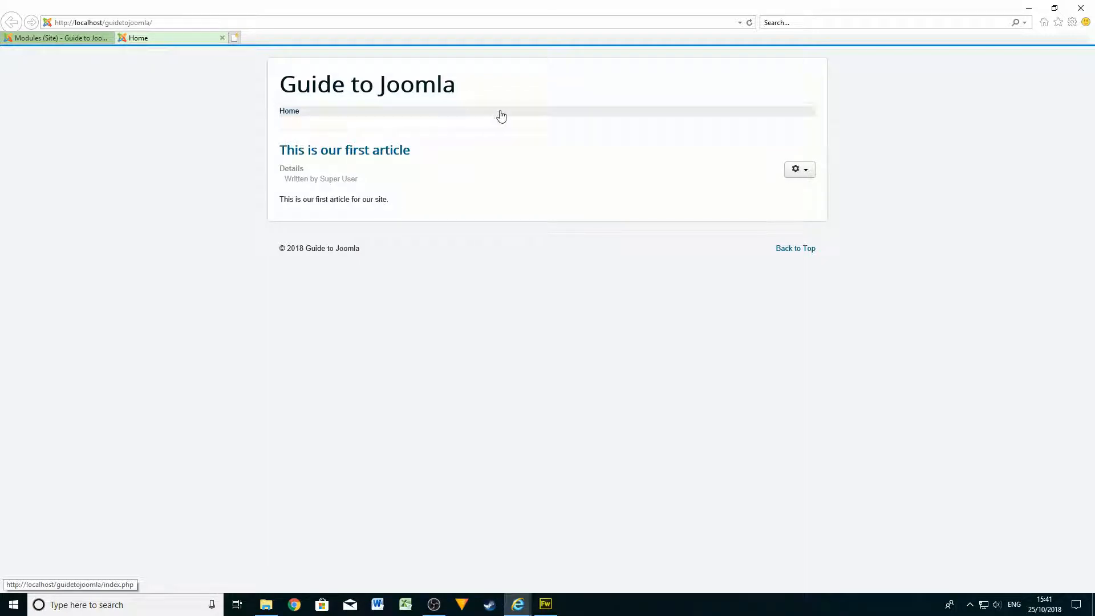
left_click(289, 112)
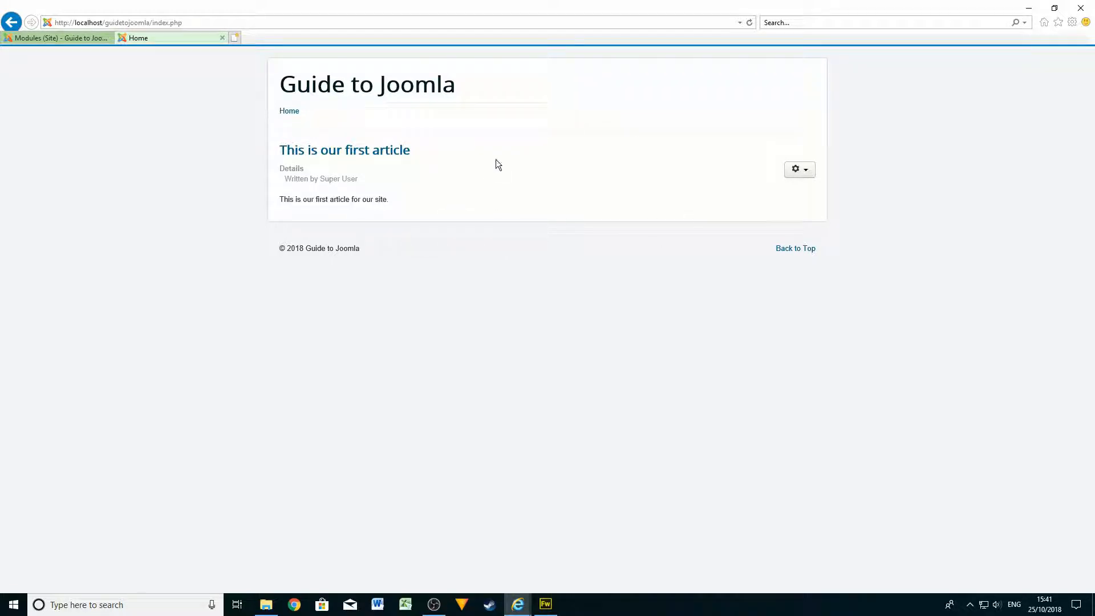
left_click(222, 38)
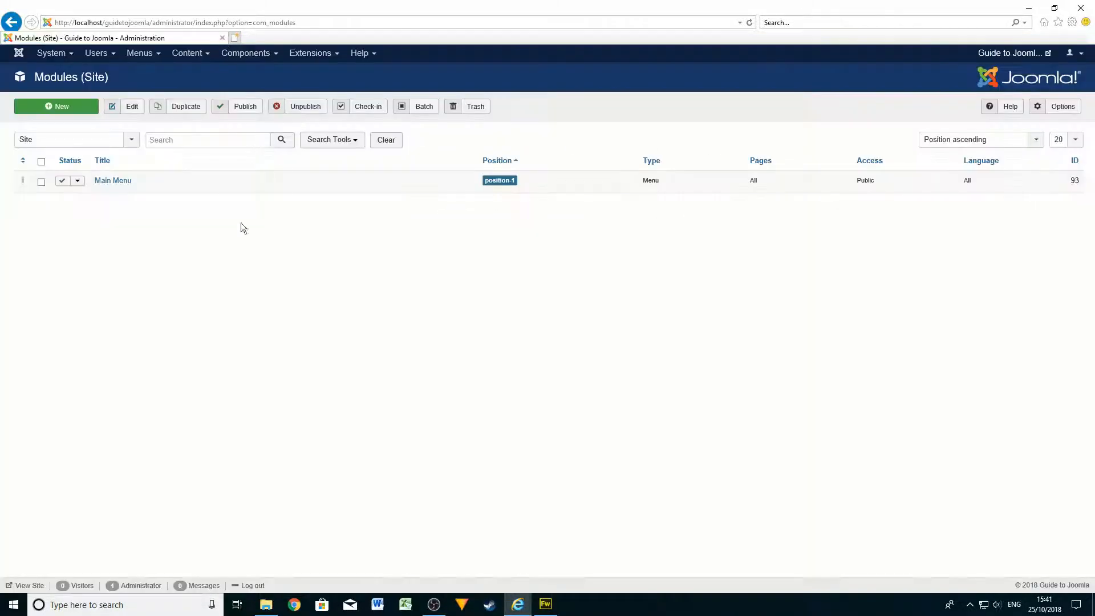
Start a new article and title it "This is our second article"
left_click(20, 57)
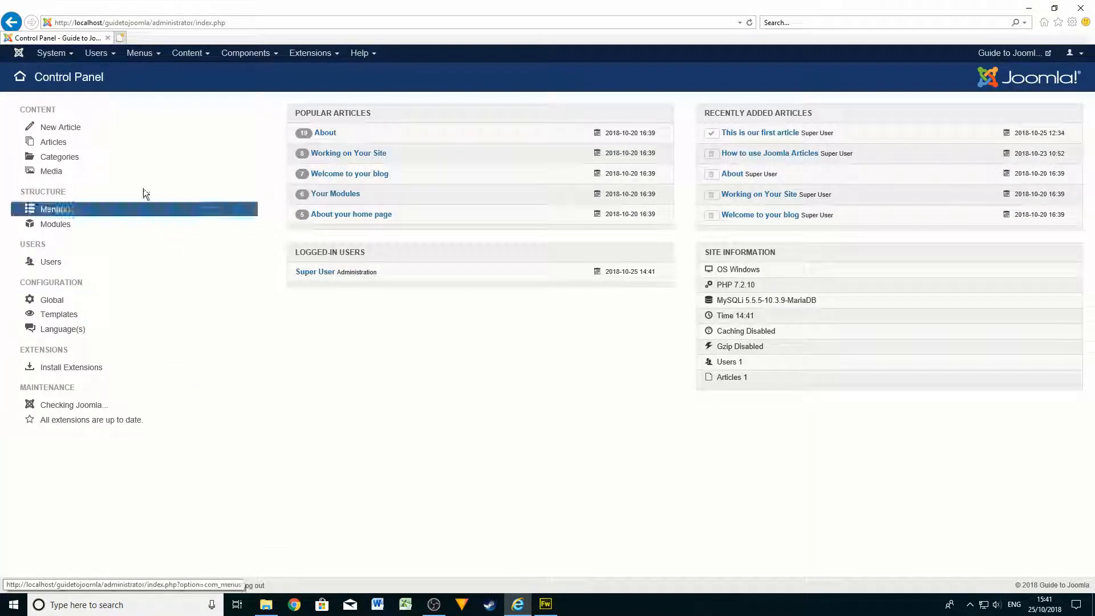
left_click(78, 147)
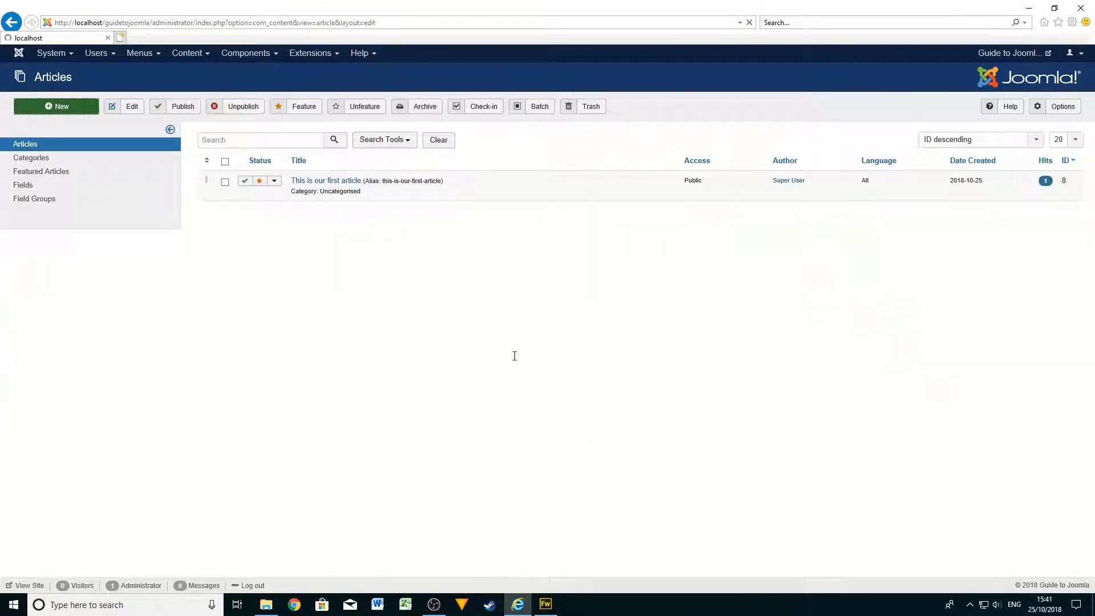
left_click(67, 143)
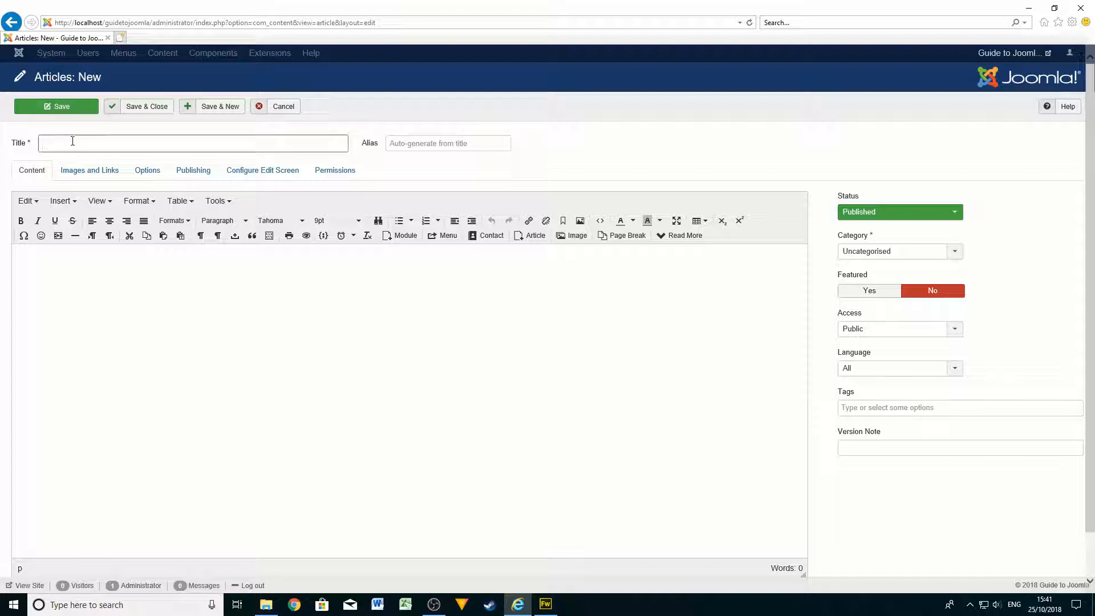
type("This is our seco")
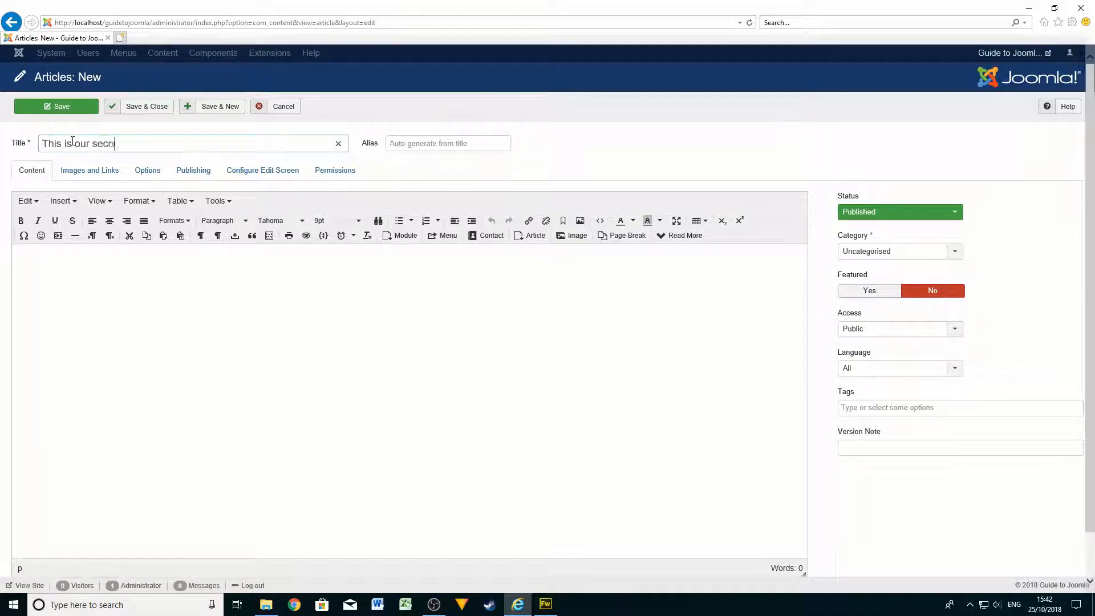
type("nd article")
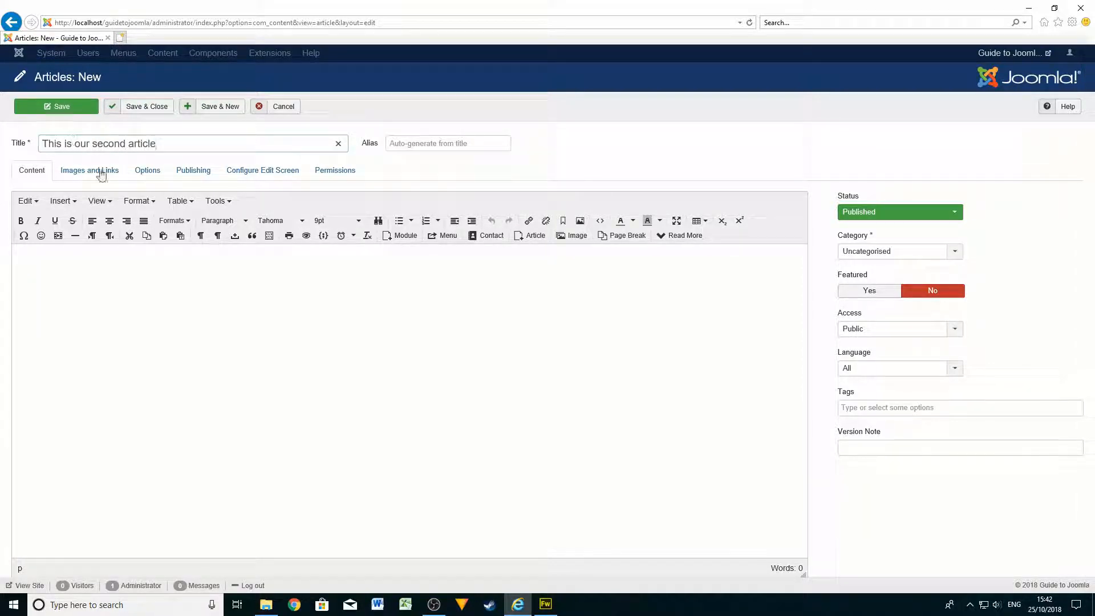
Enter the body text "This is the content for our second article", mark the article as featured, and save and close it
left_click(147, 289)
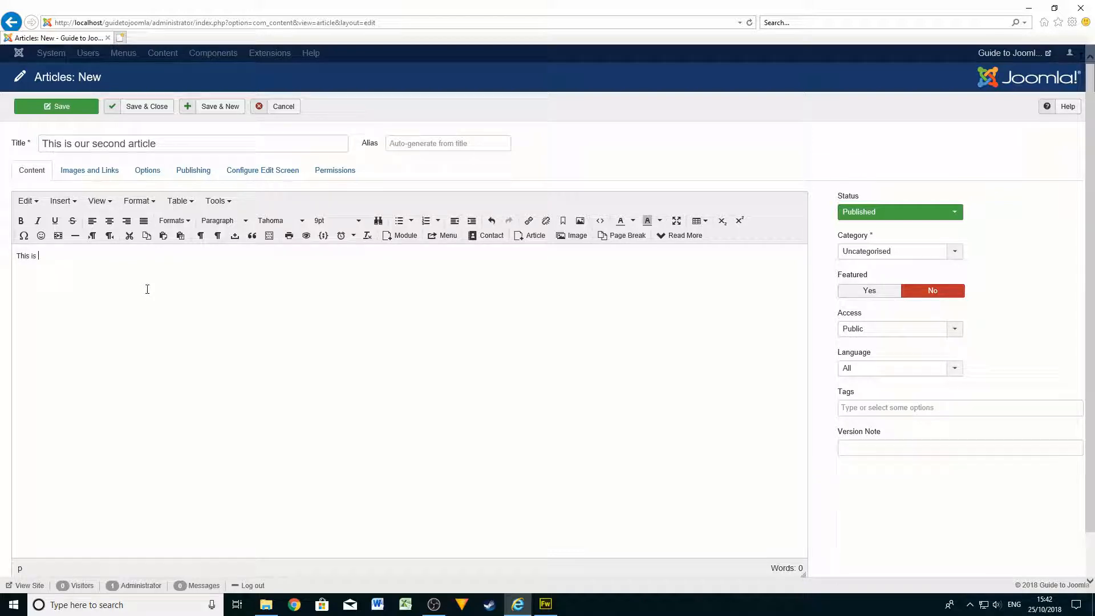
type("This is the content for our second article")
left_click(869, 290)
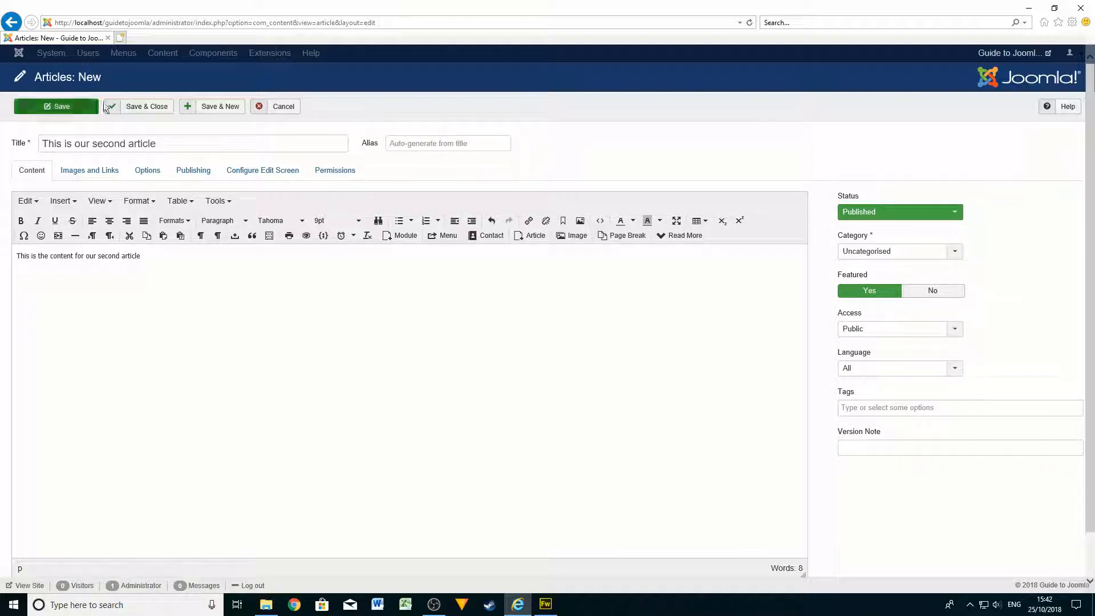
left_click(142, 106)
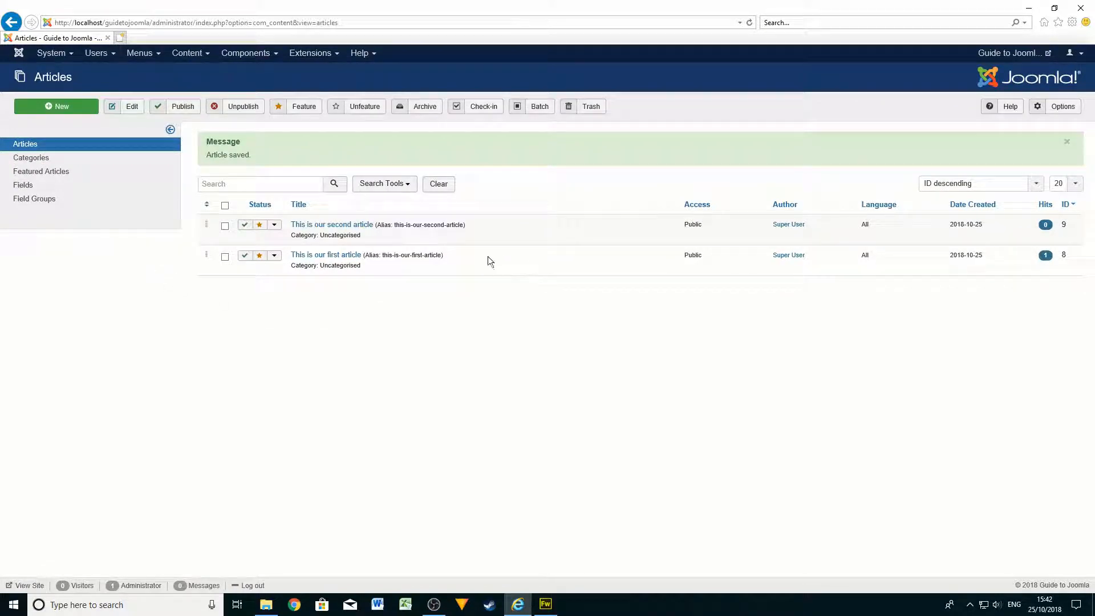
Preview the front end, open the second article, return to the home page through the menu, and close the preview
left_click(1000, 53)
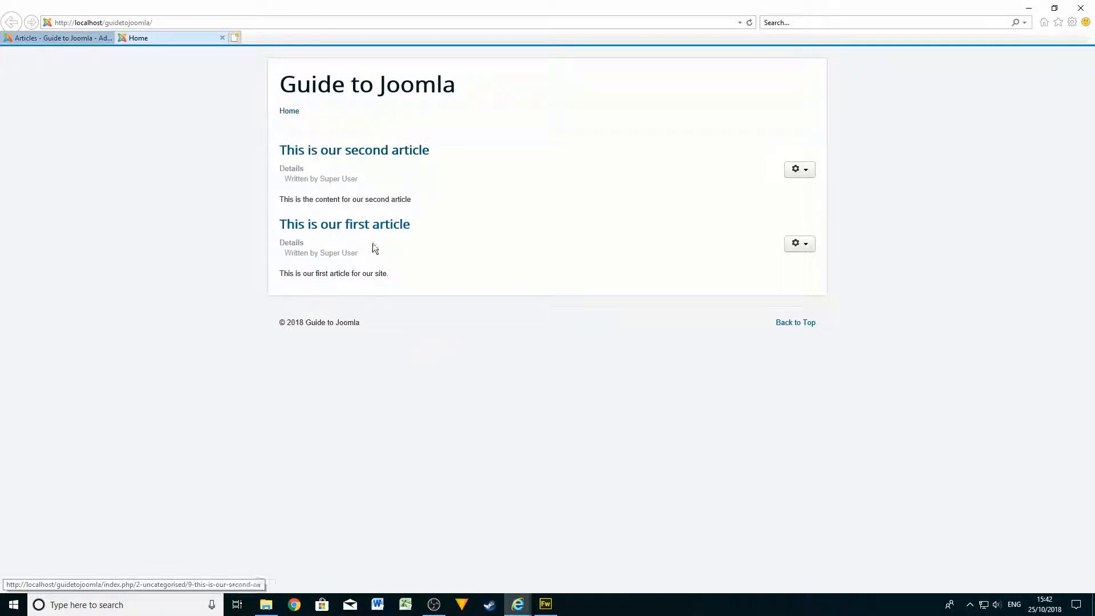
left_click(382, 151)
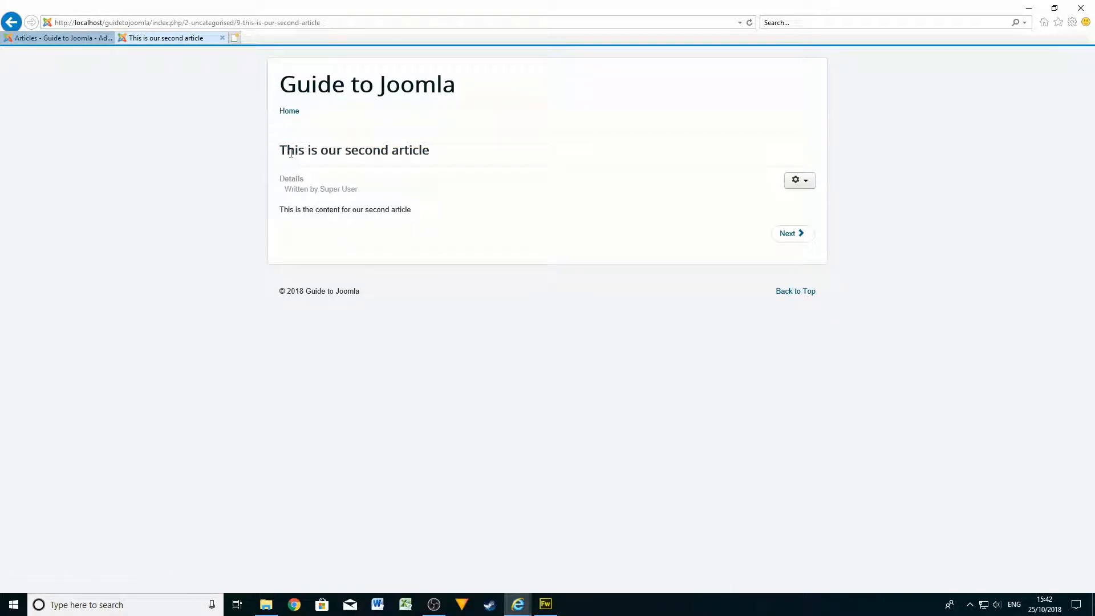
left_click(290, 111)
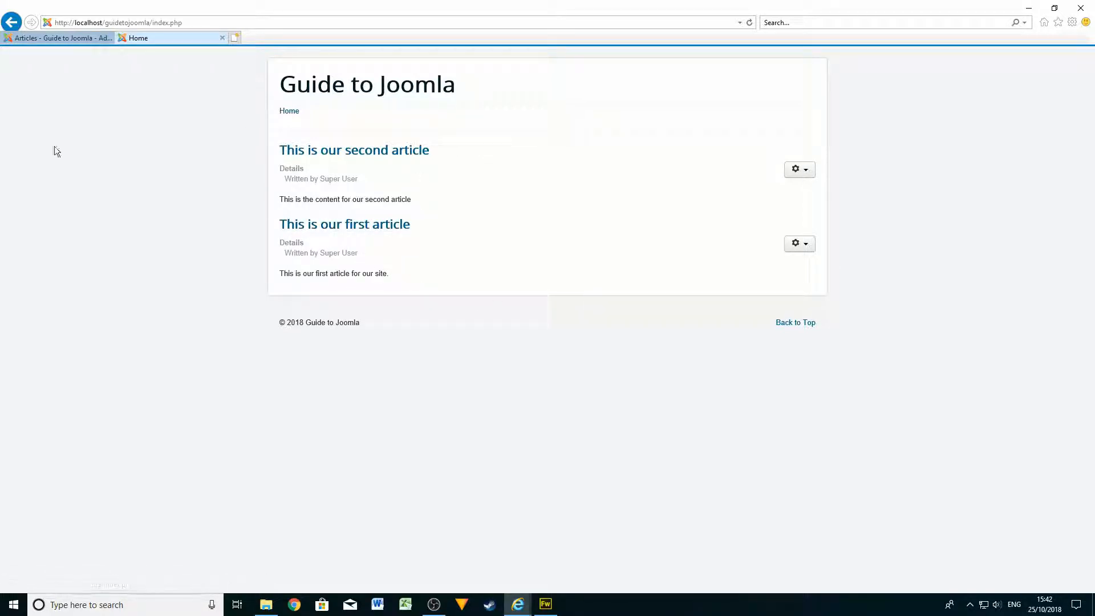
left_click(222, 38)
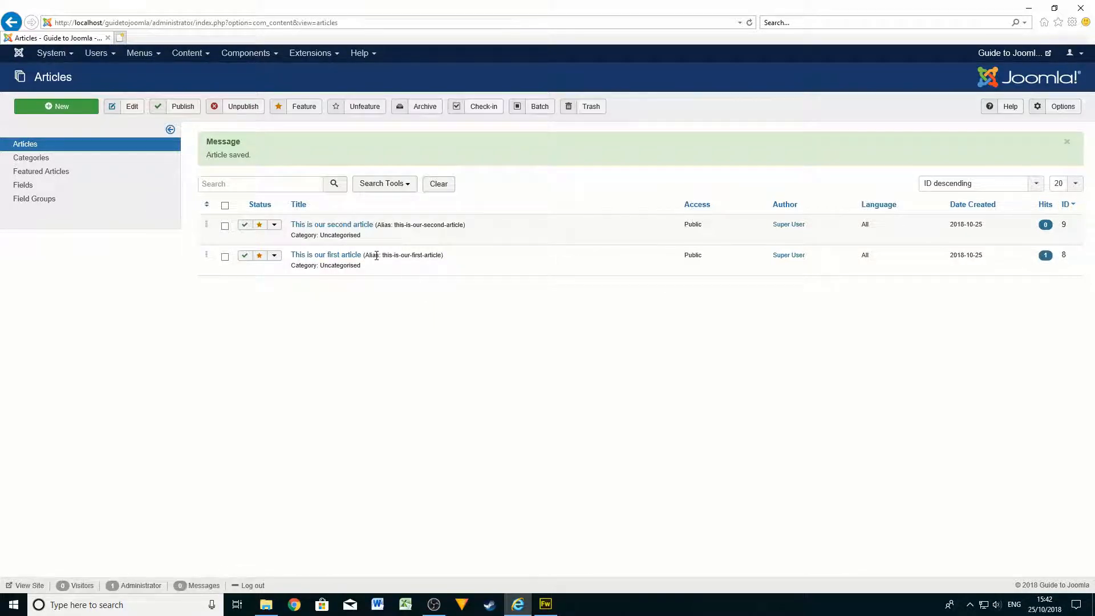
Create a new site module of the type "Articles - Latest"
left_click(308, 57)
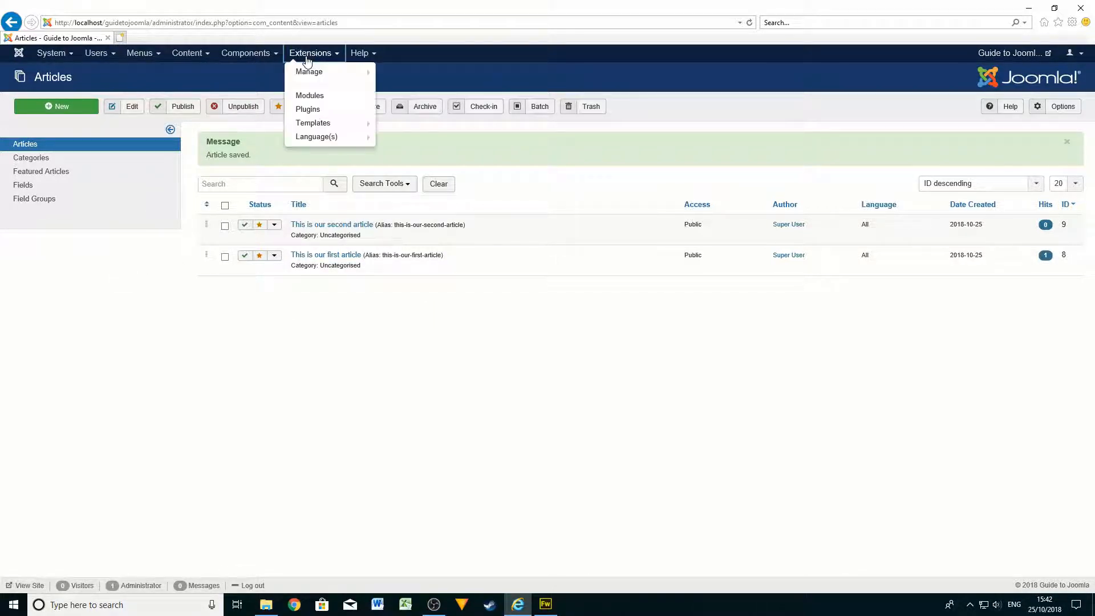
left_click(322, 96)
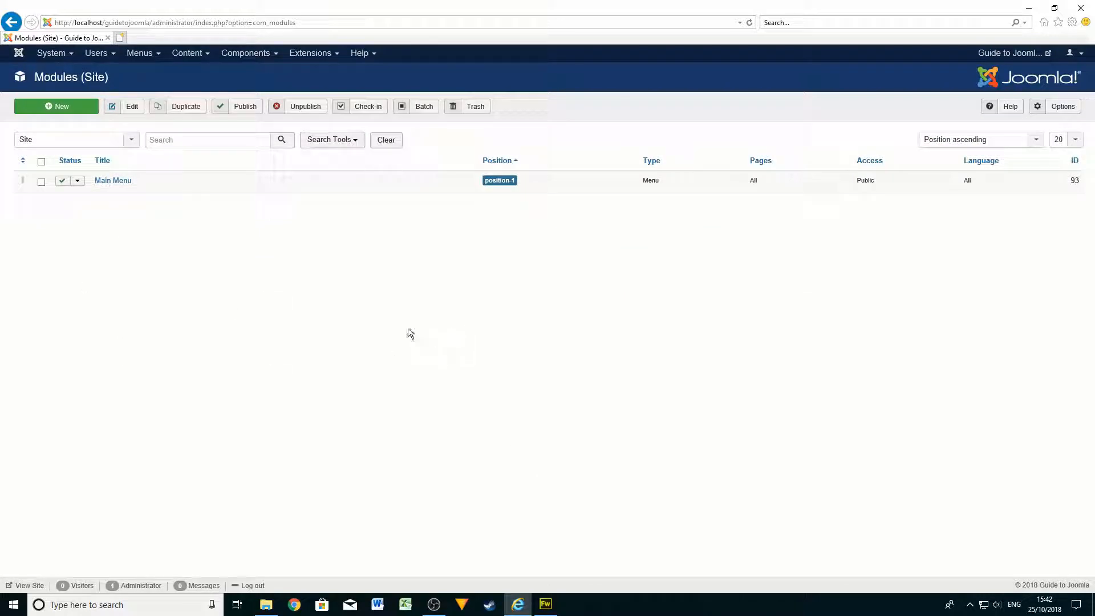
left_click(68, 108)
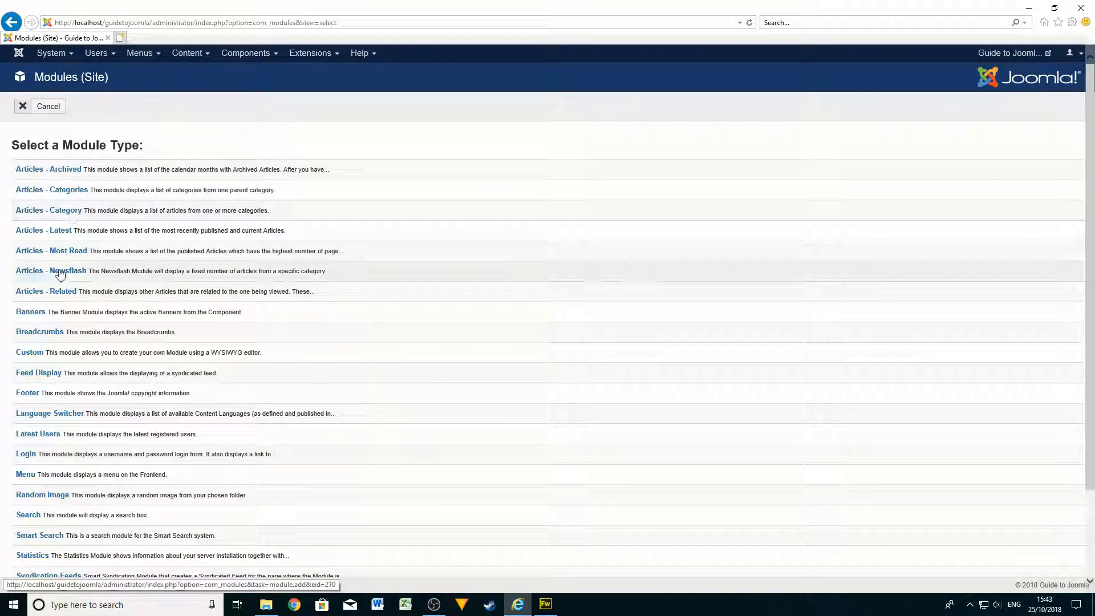
scroll(79, 311, "down", 2)
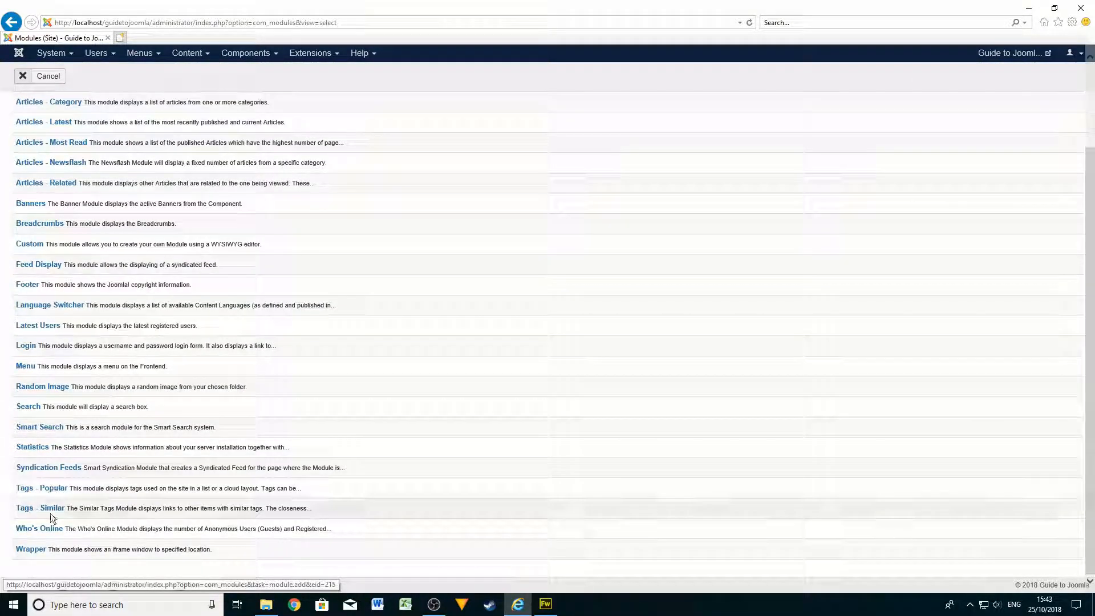
scroll(111, 378, "up", 2)
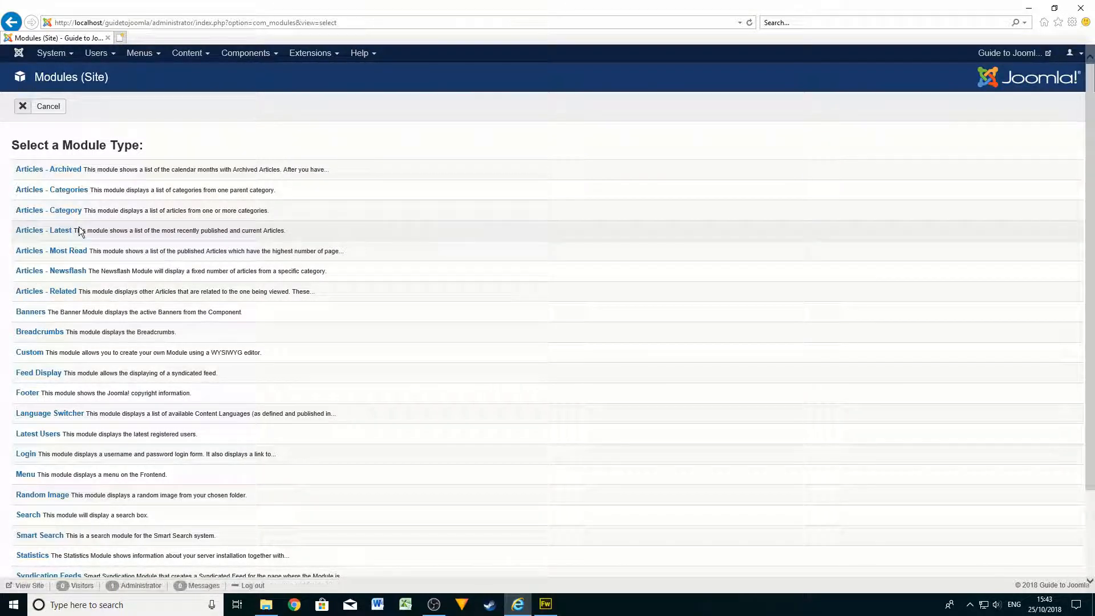
left_click(31, 234)
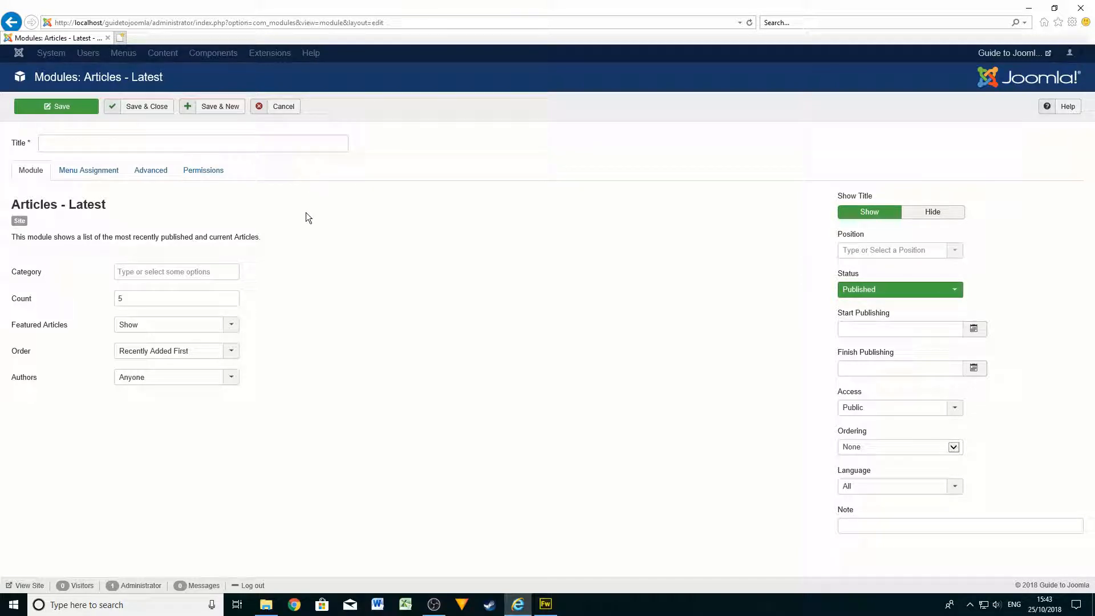
Title the latest-articles module "Most Recent Articles" and check its menu assignment
left_click(73, 145)
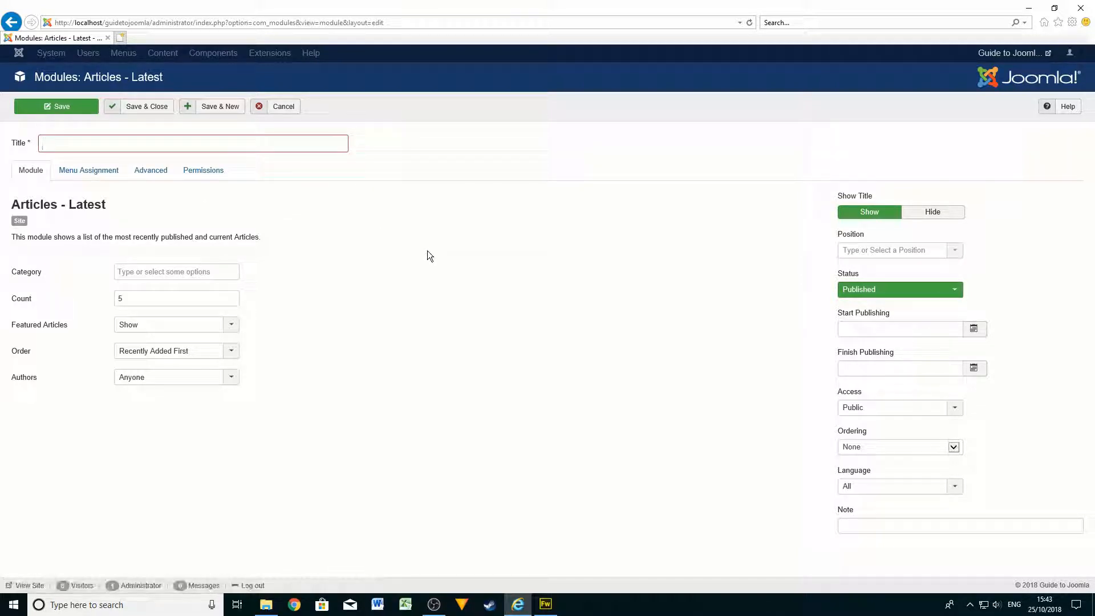
type("Most Recent Articles")
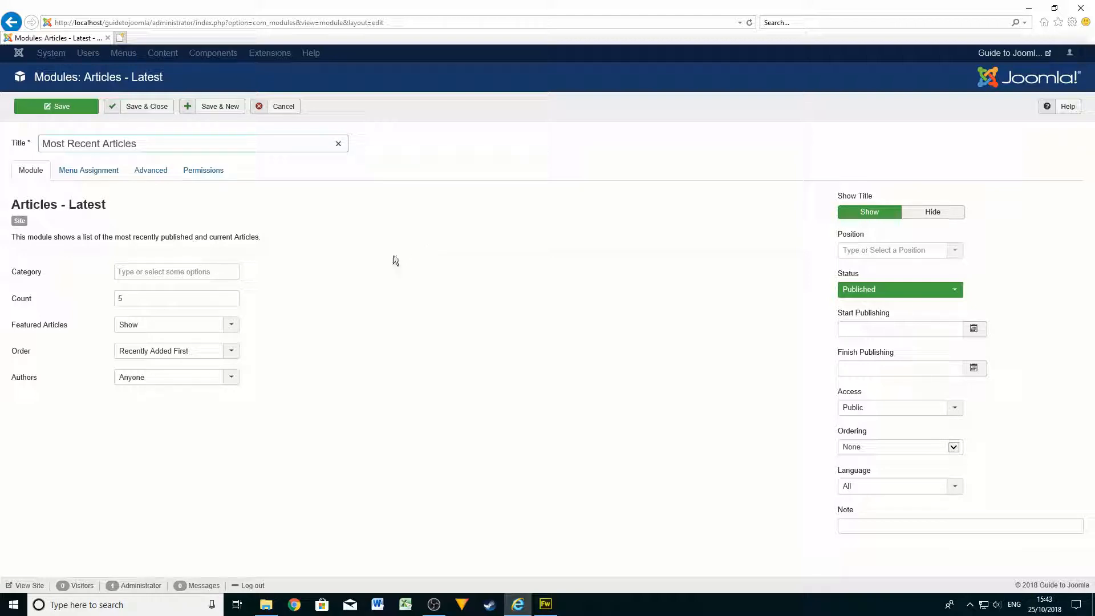
left_click(178, 311)
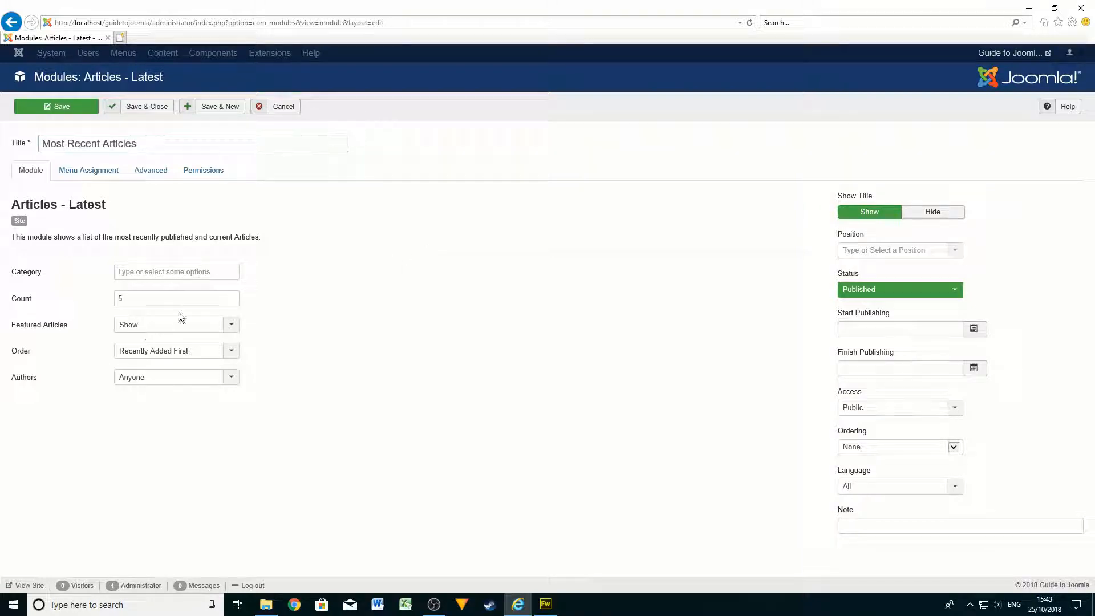
left_click(94, 171)
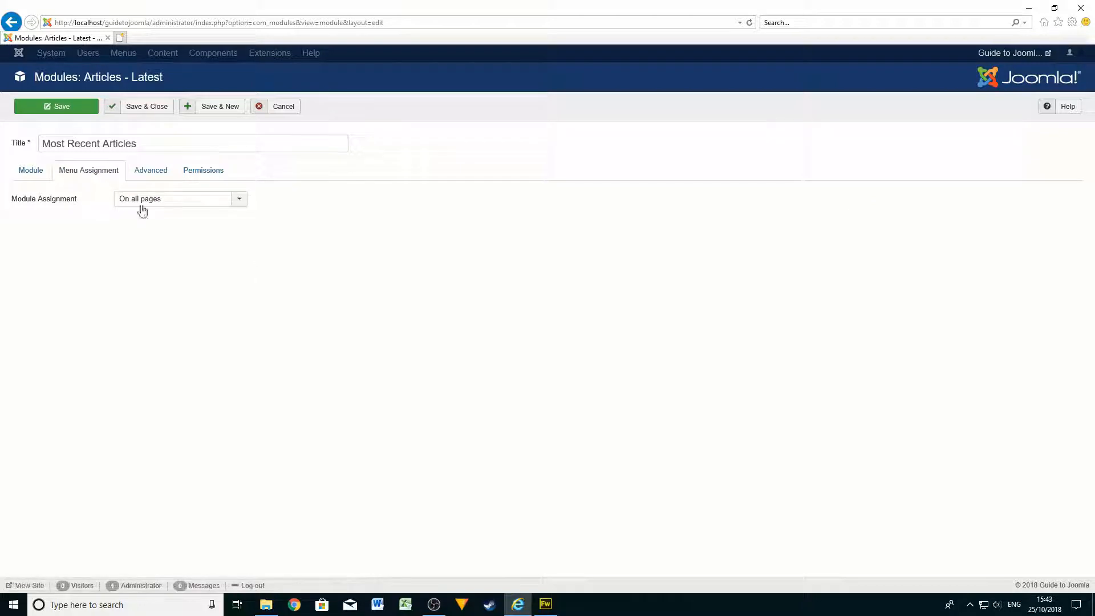
left_click(34, 170)
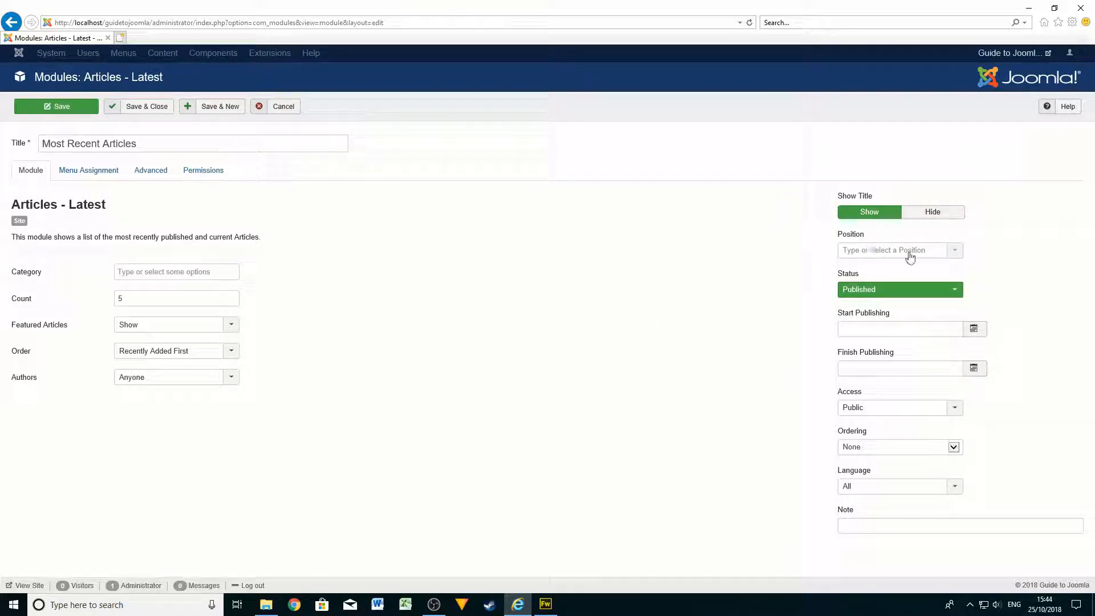
Assign the "Most Recent Articles" module to Protostar's Left [position-8] position and save it
left_click(944, 251)
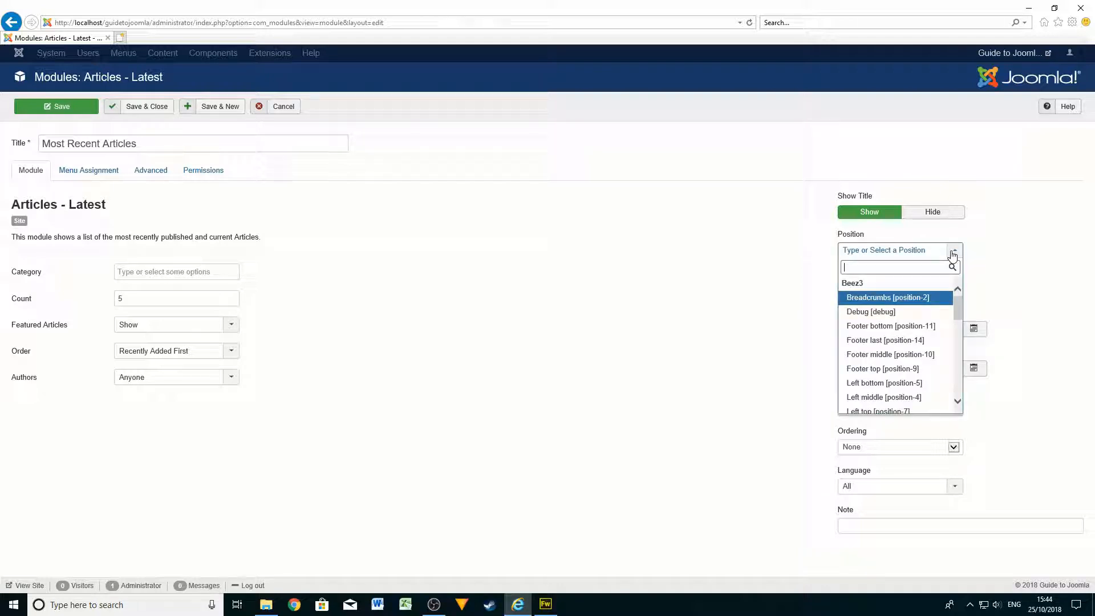
scroll(930, 319, "down", 5)
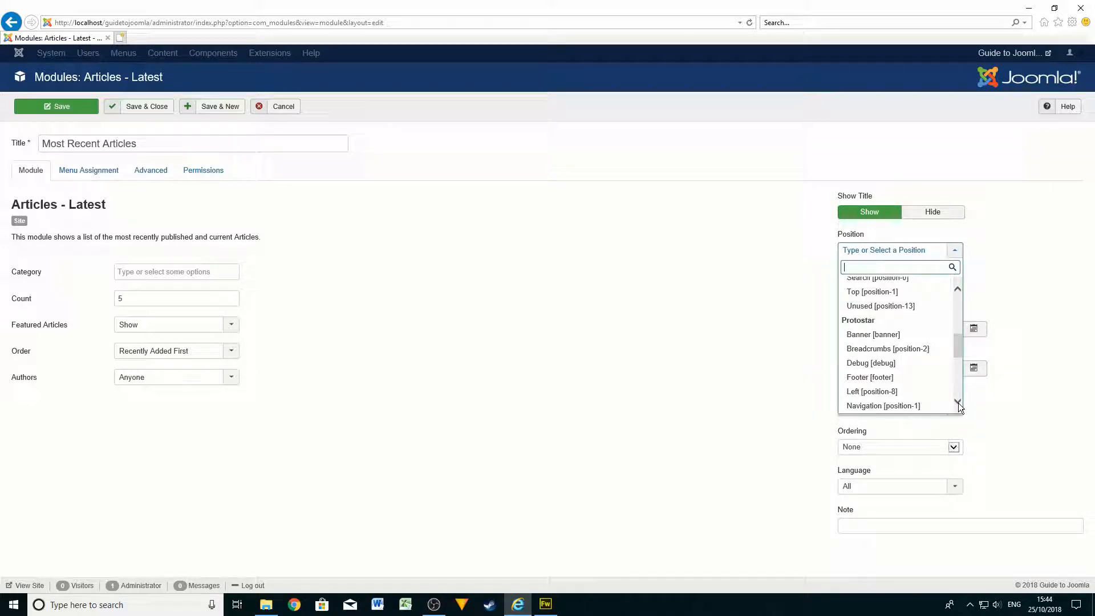
scroll(958, 403, "down", 2)
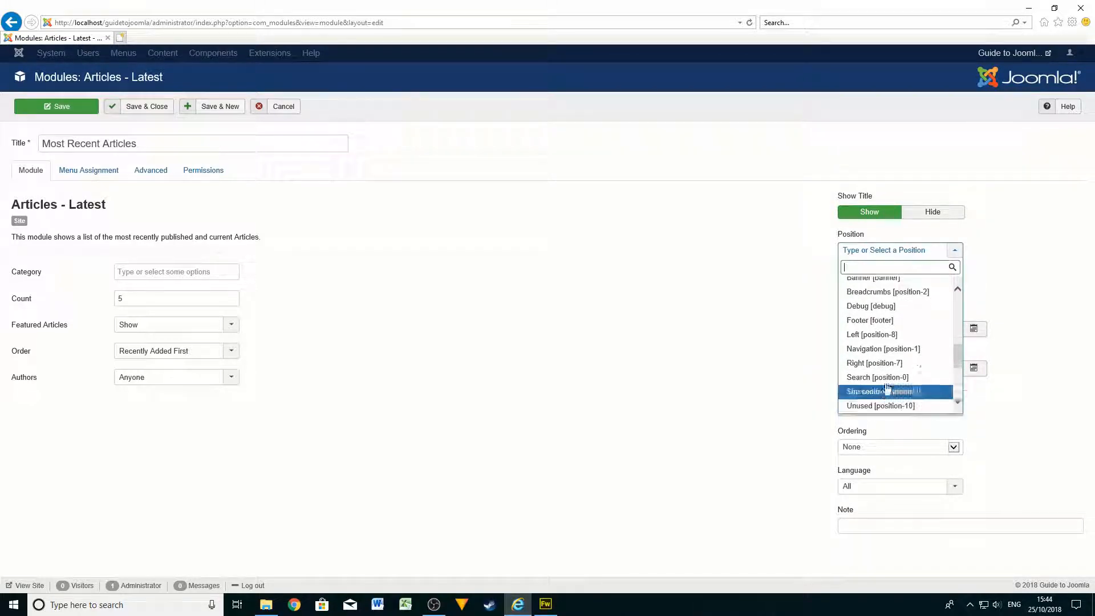
left_click(873, 337)
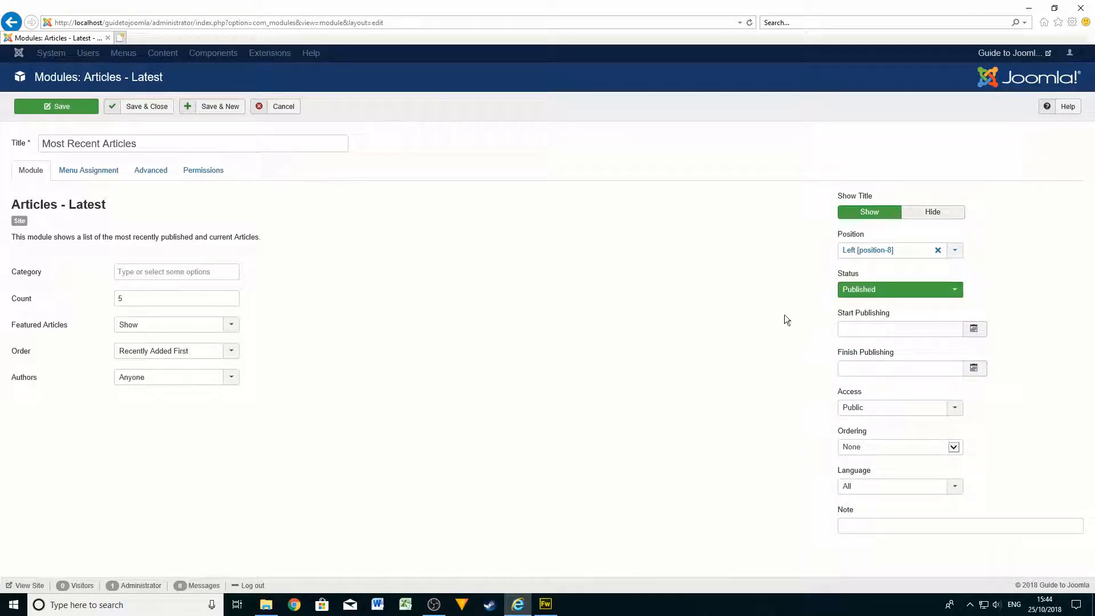
left_click(50, 107)
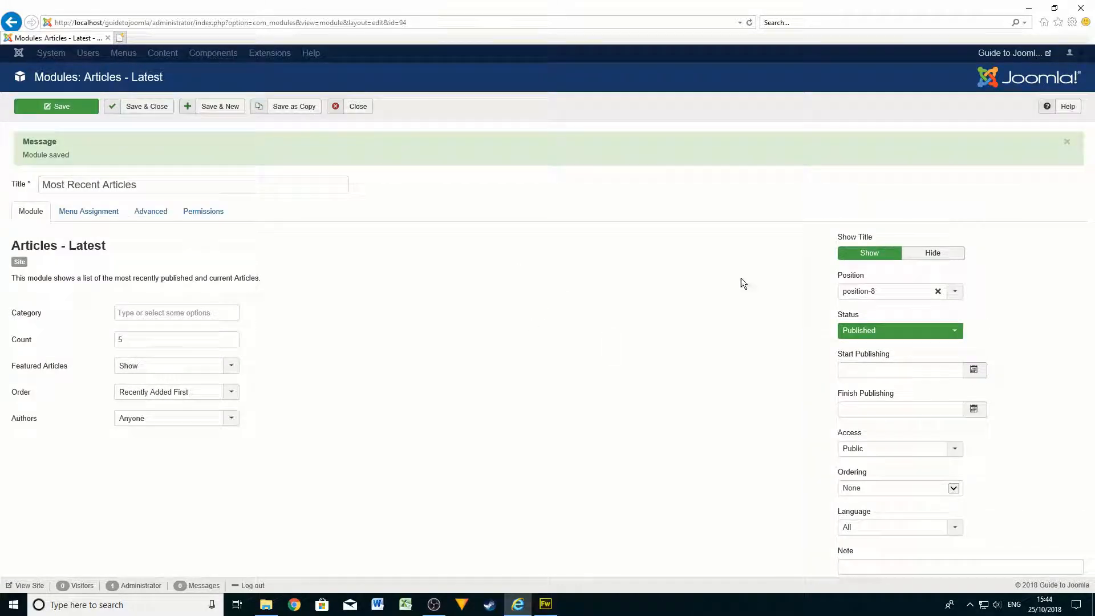
Preview the front end, open the second article, go back to the home page, and return to the module settings
left_click(1005, 52)
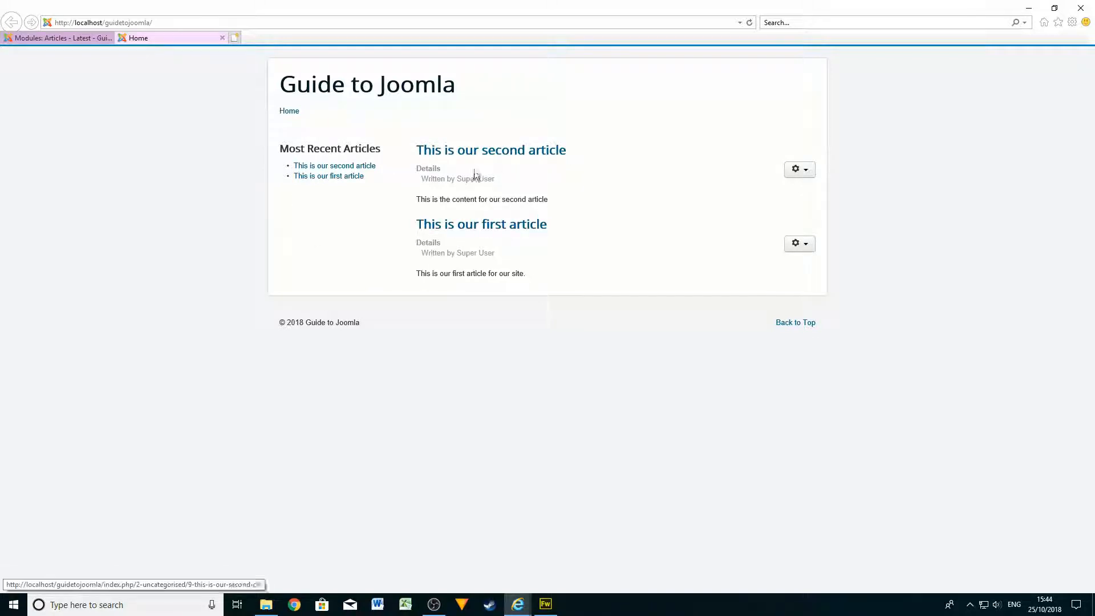
left_click(513, 154)
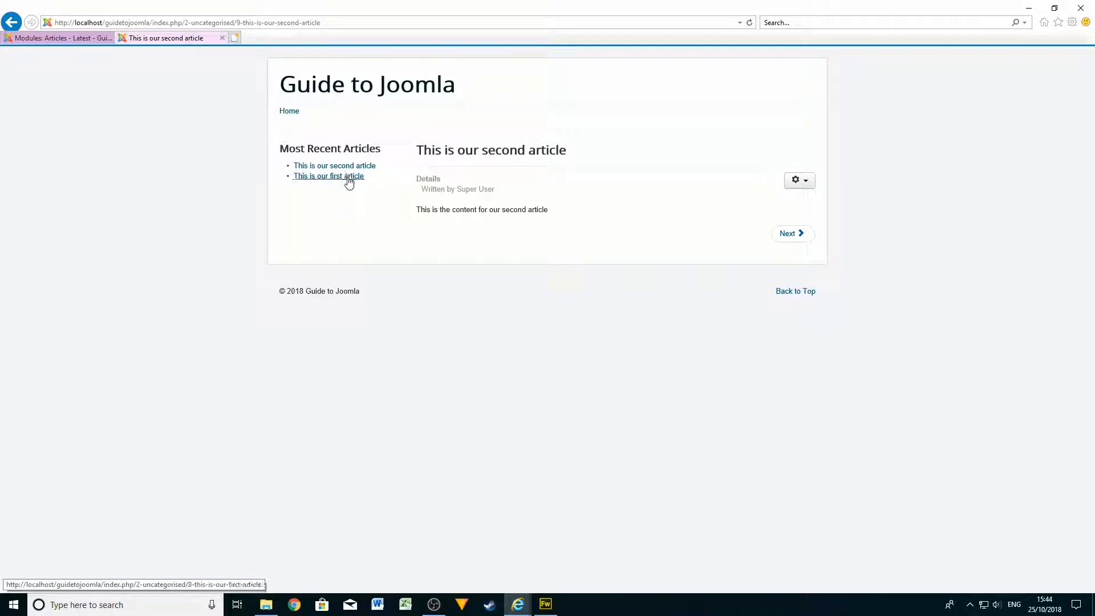
left_click(288, 111)
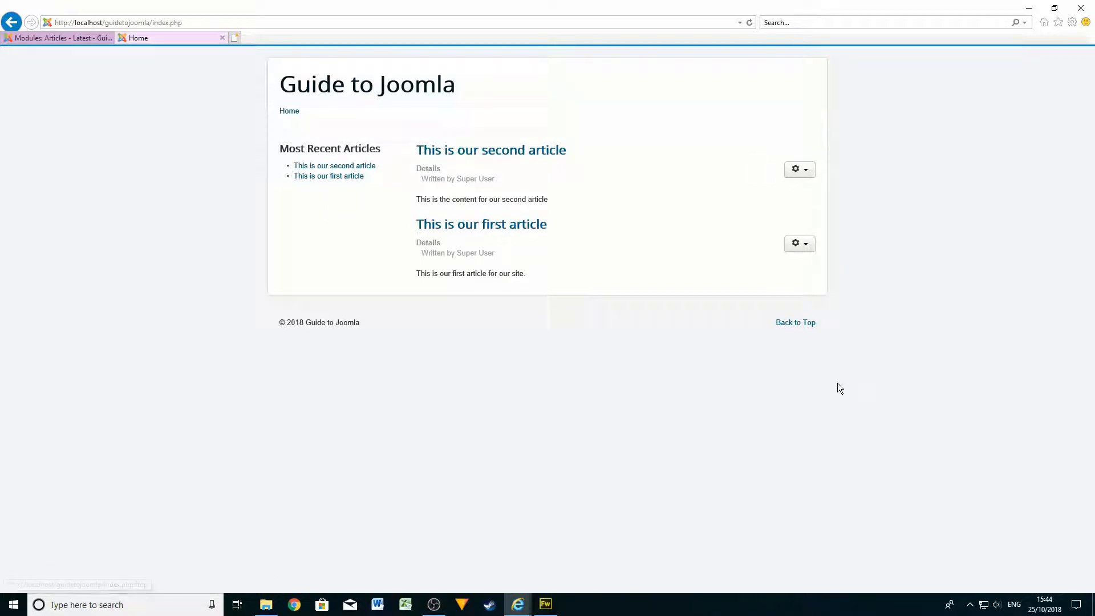
left_click(77, 35)
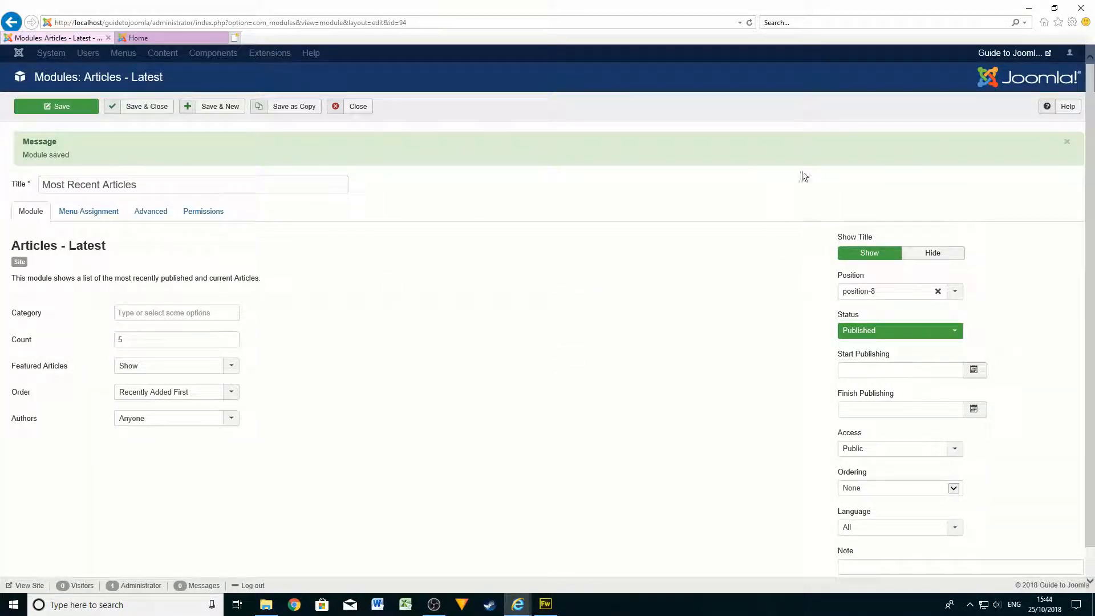
Change the "Most Recent Articles" module's position to Protostar's Right [position-7], then save and close the module
left_click(942, 295)
left_click(939, 292)
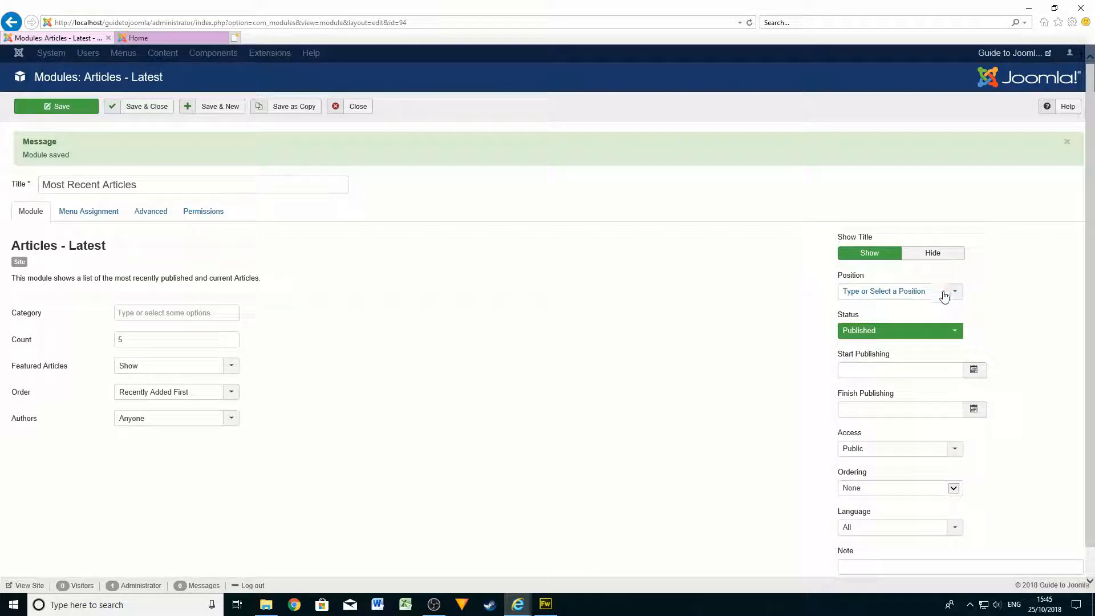
left_click(944, 296)
scroll(929, 350, "down", 2)
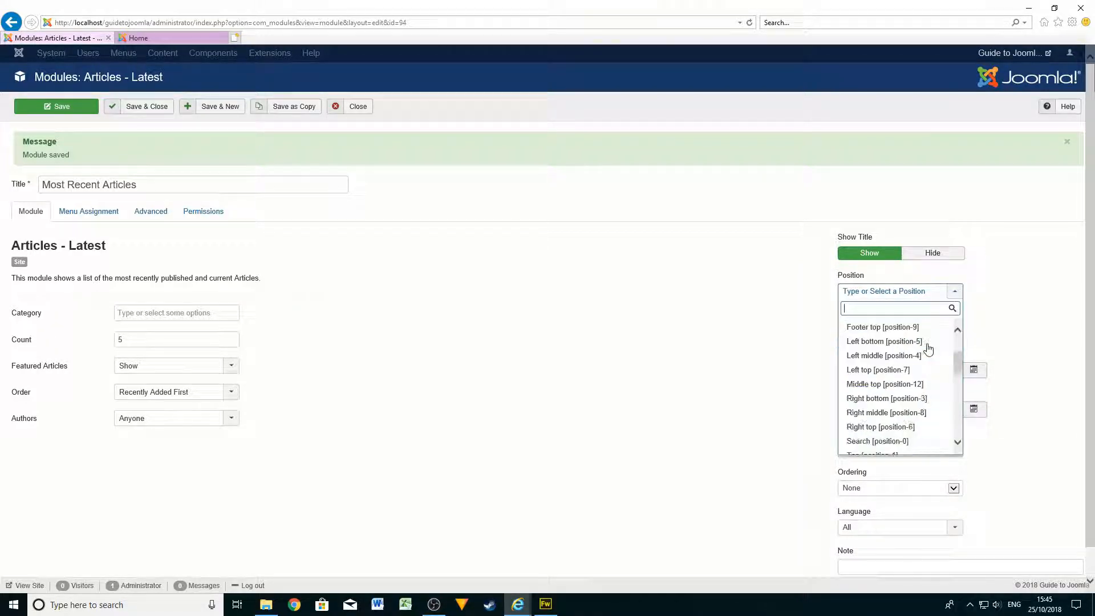
scroll(927, 347, "down", 3)
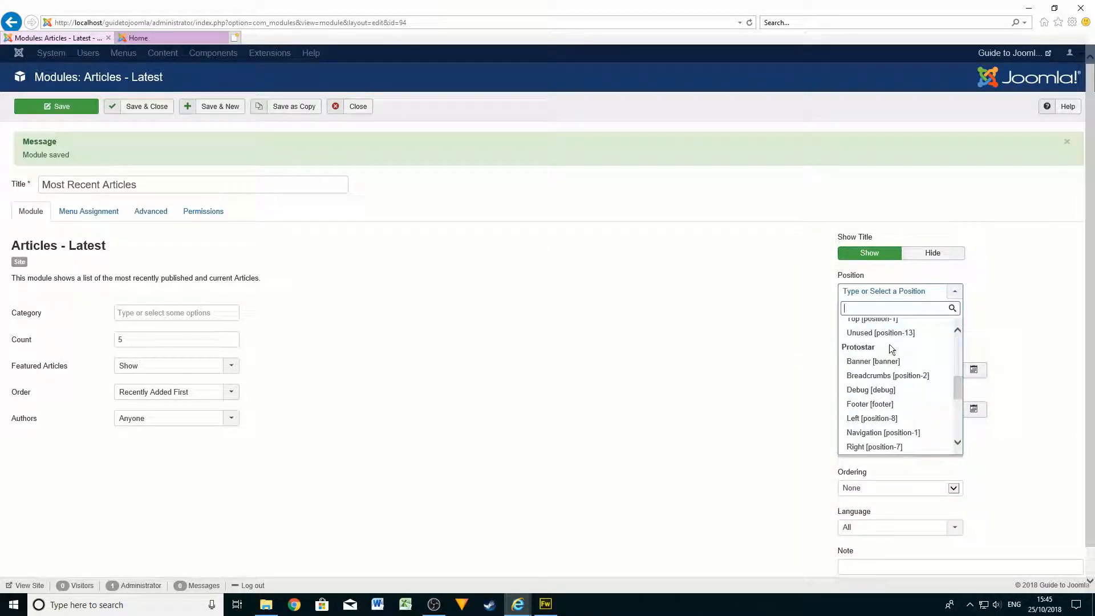
scroll(888, 348, "up", 5)
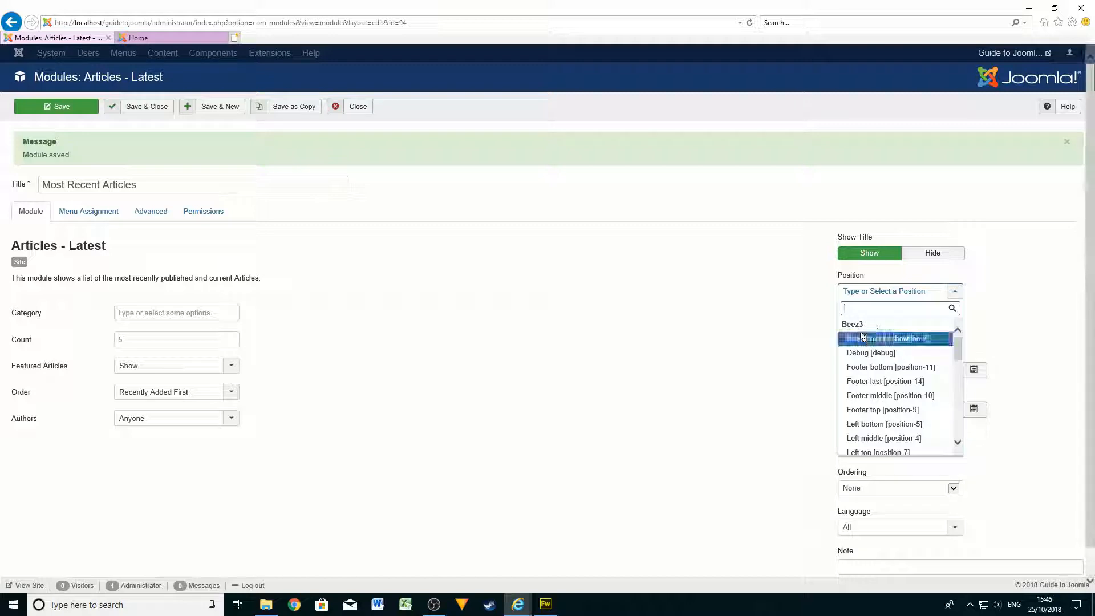
scroll(904, 365, "down", 5)
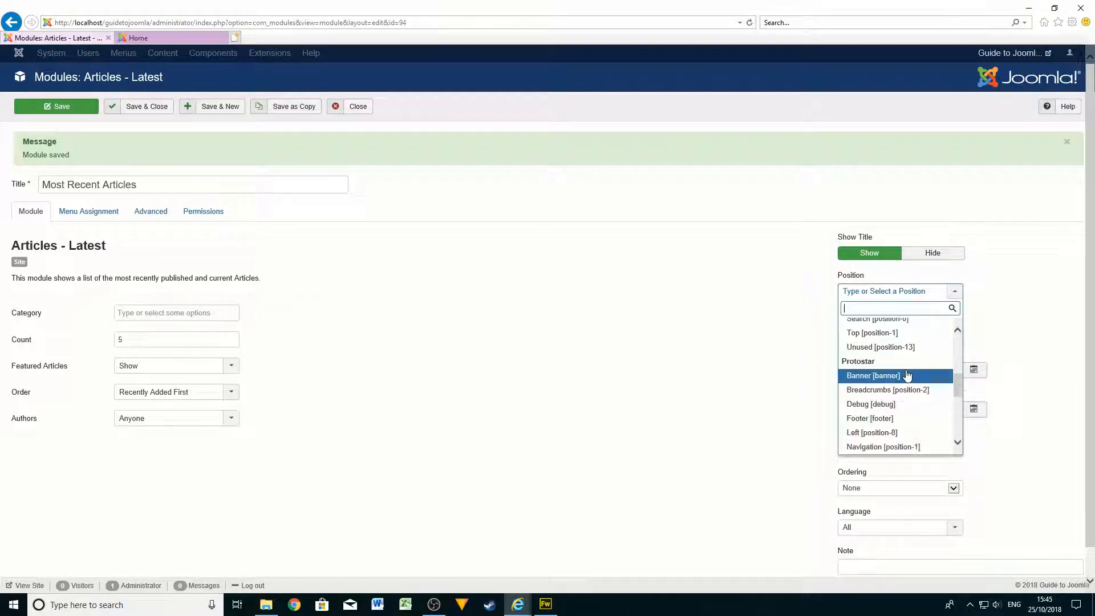
scroll(898, 357, "down", 2)
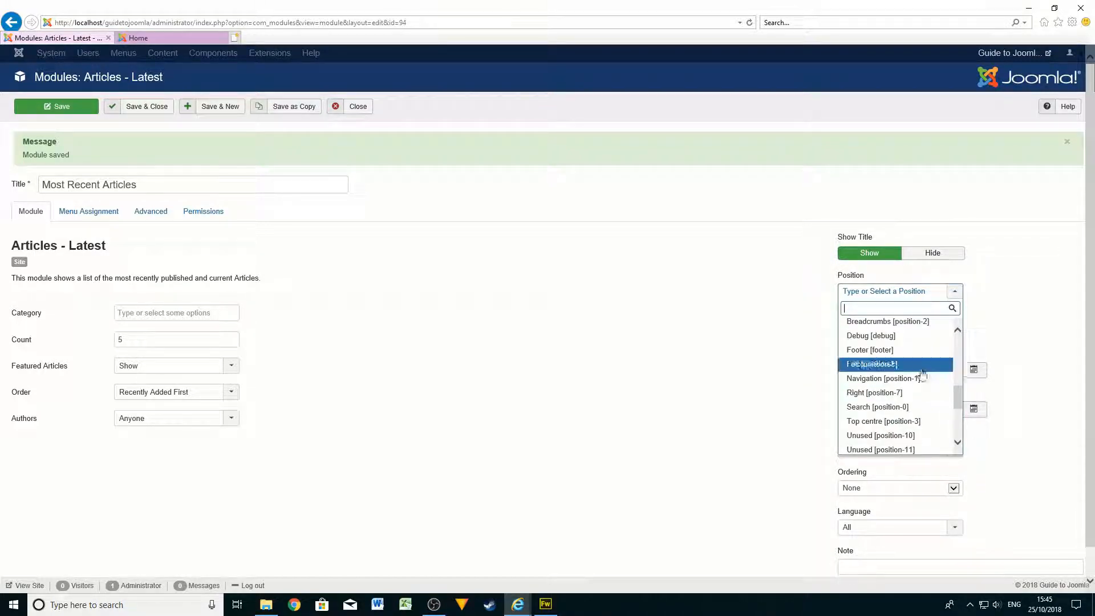
left_click(891, 398)
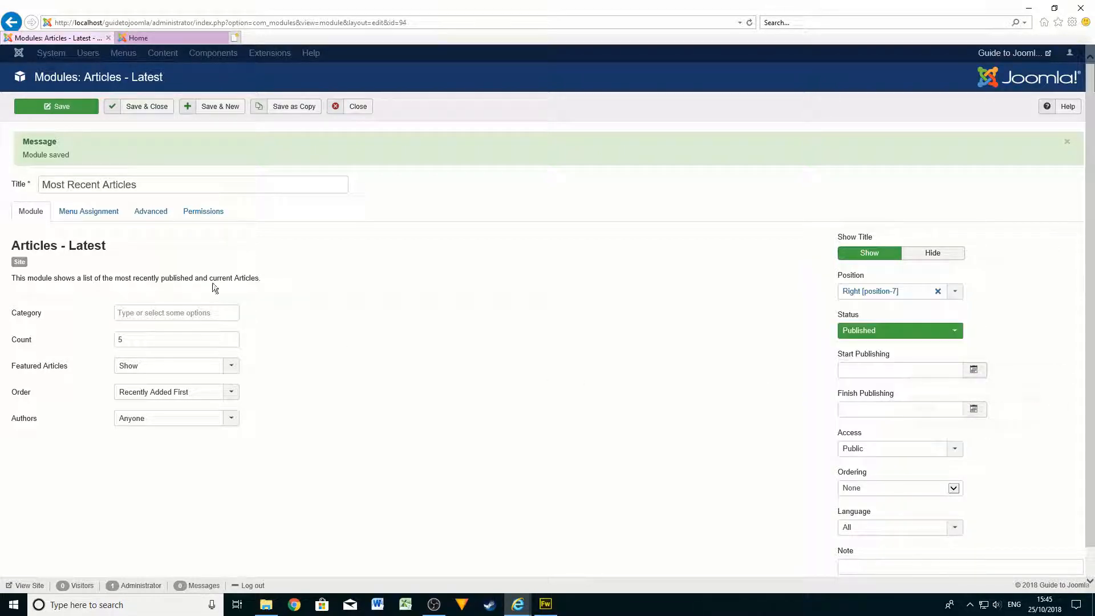
left_click(165, 112)
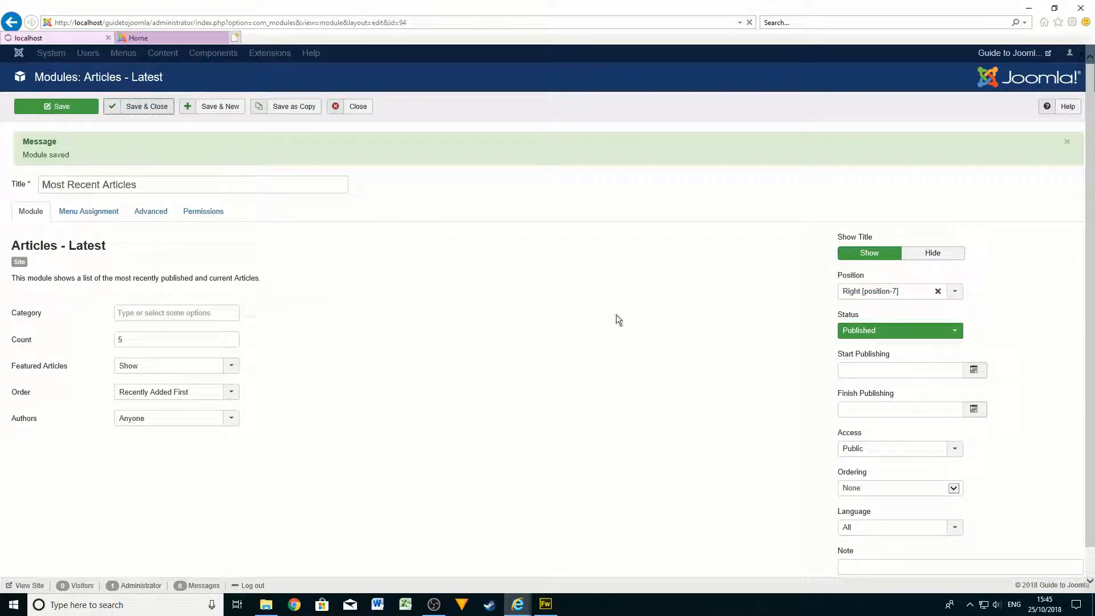
Reload the site's home page to check where the "Most Recent Articles" module sits, and return to the module list
left_click(184, 37)
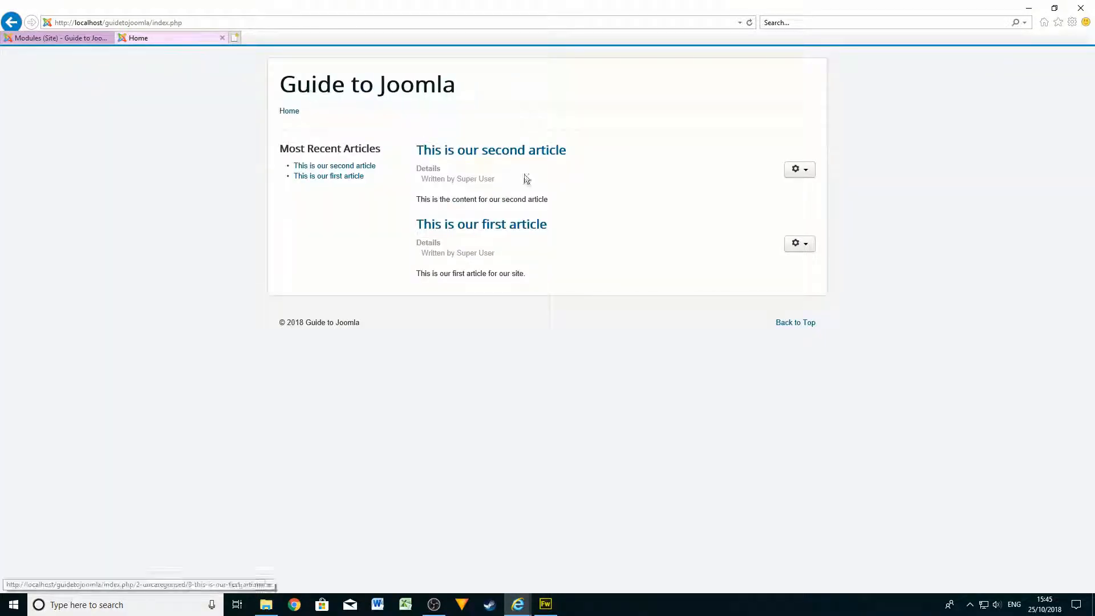
left_click(750, 24)
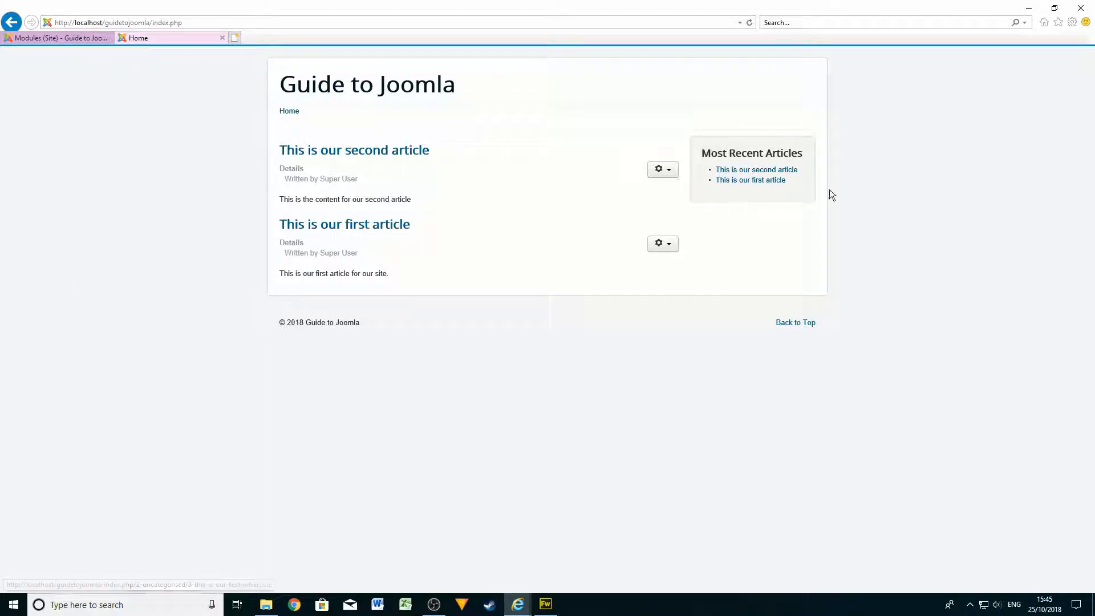
left_click(64, 37)
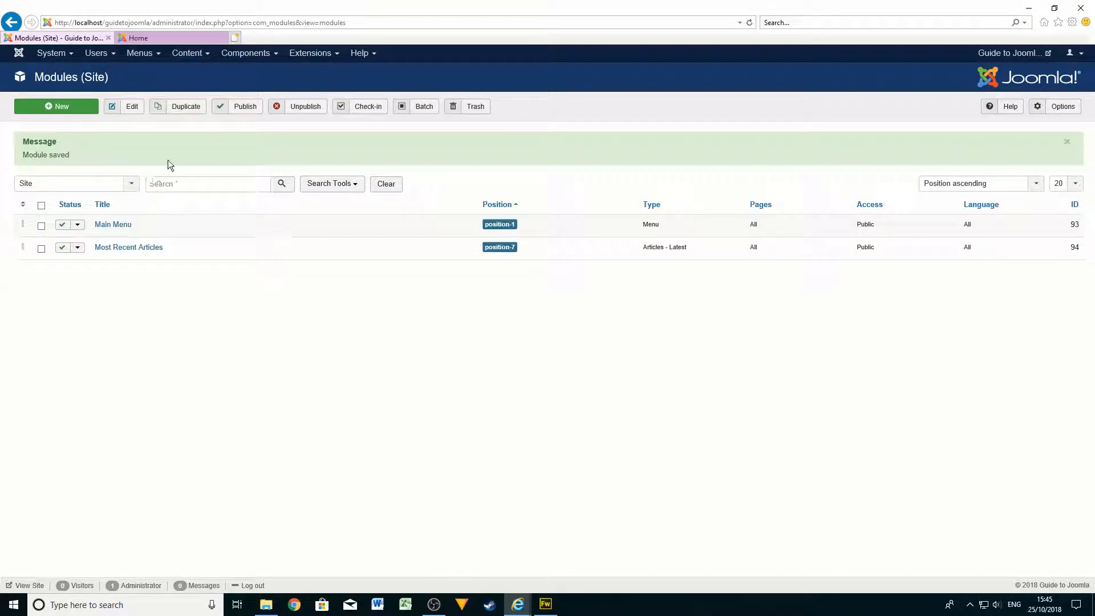
Create an "Articles - Most Read" site module titled "Most Read articles" and check its menu assignment
left_click(63, 108)
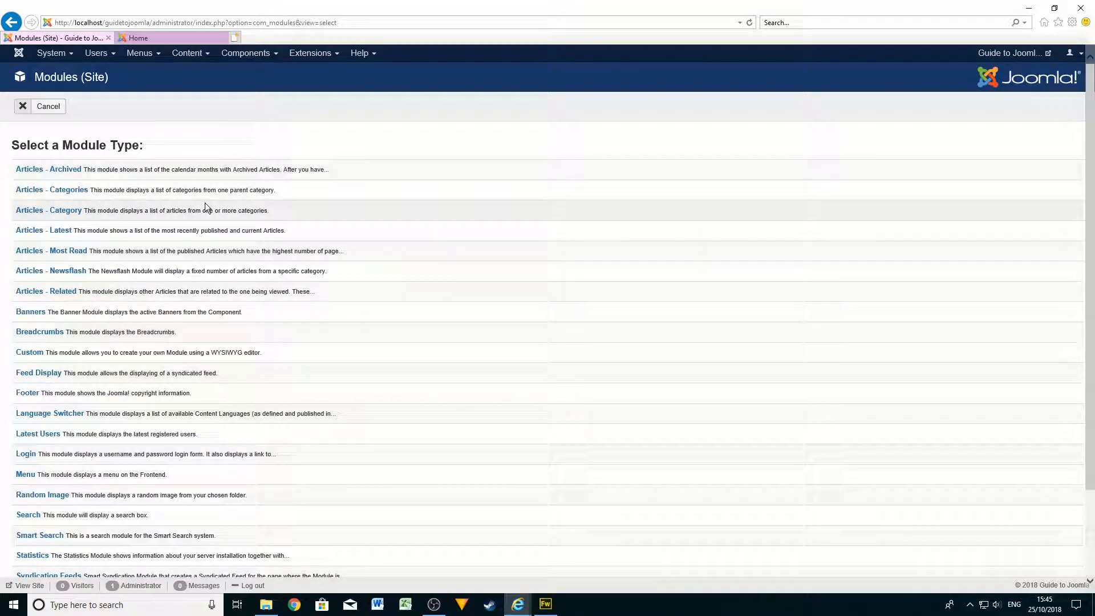
left_click(61, 254)
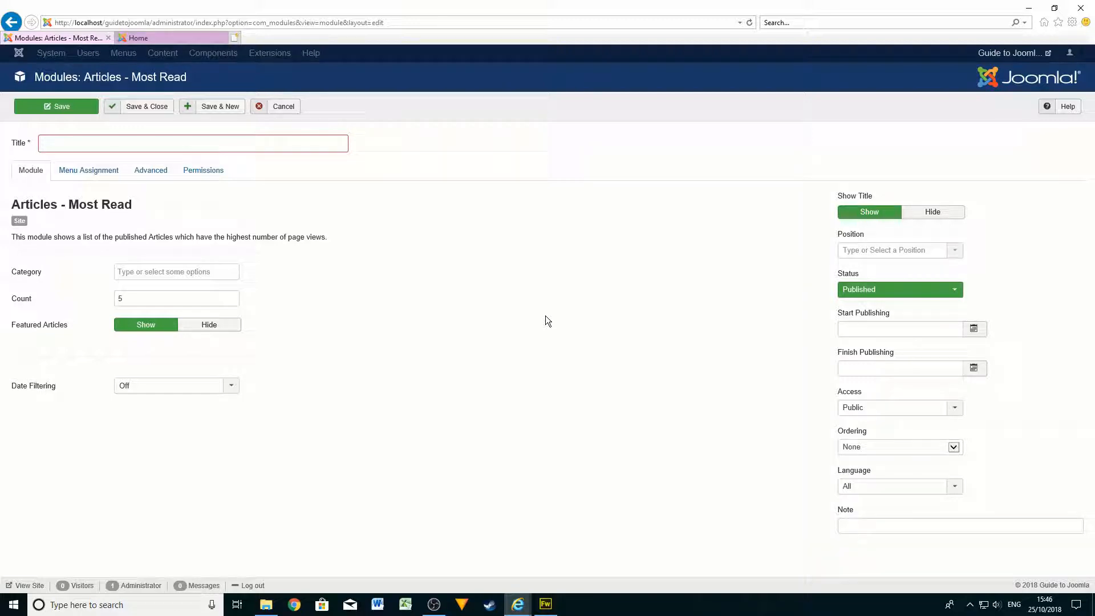
type("Most Read ar")
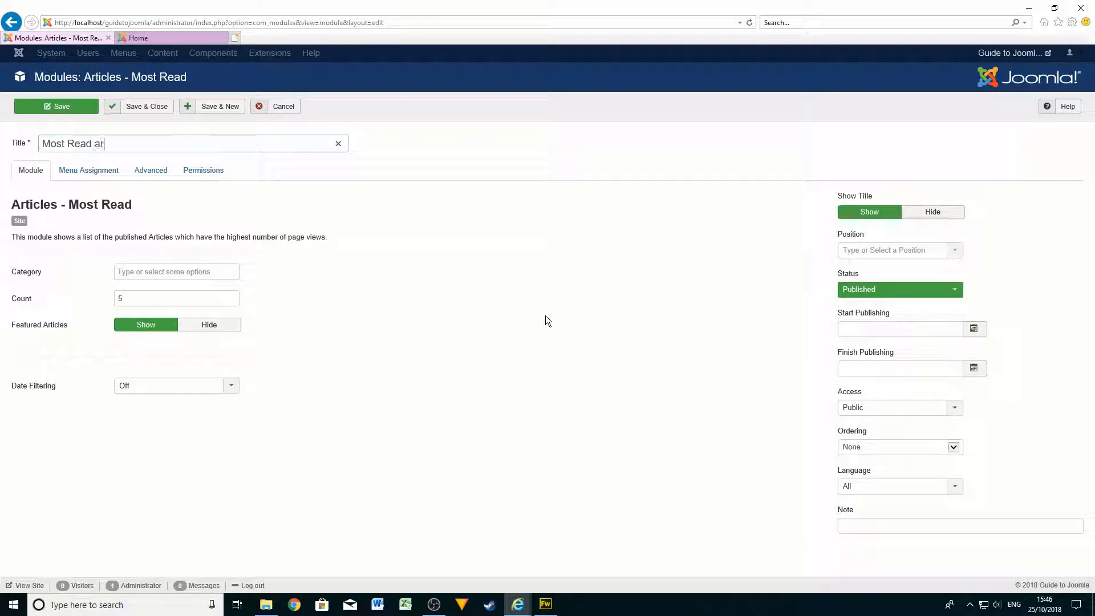
type("ticles")
left_click(91, 170)
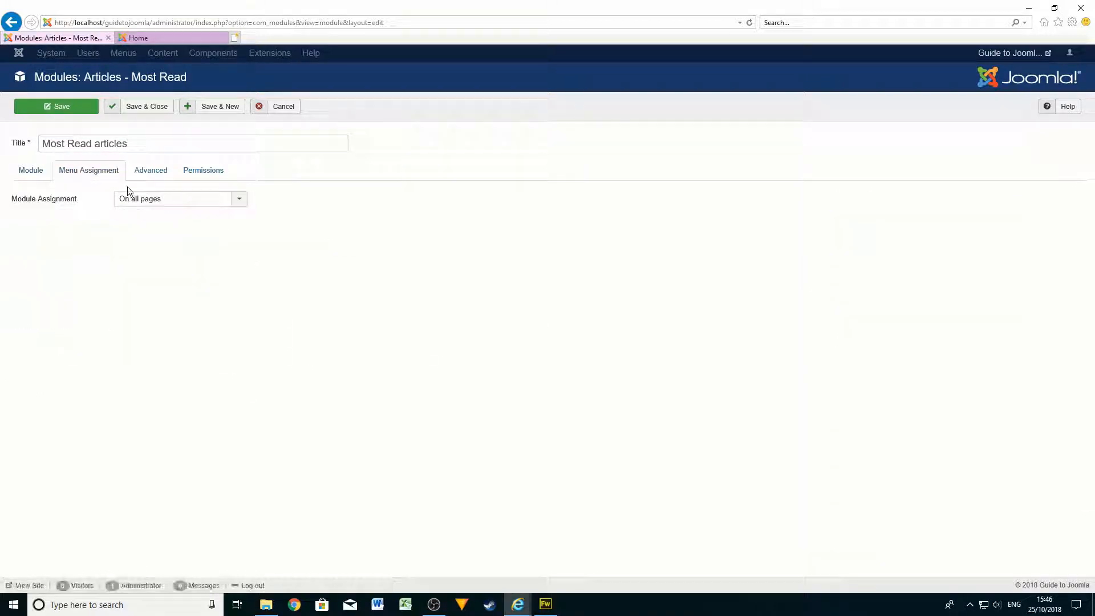
left_click(32, 171)
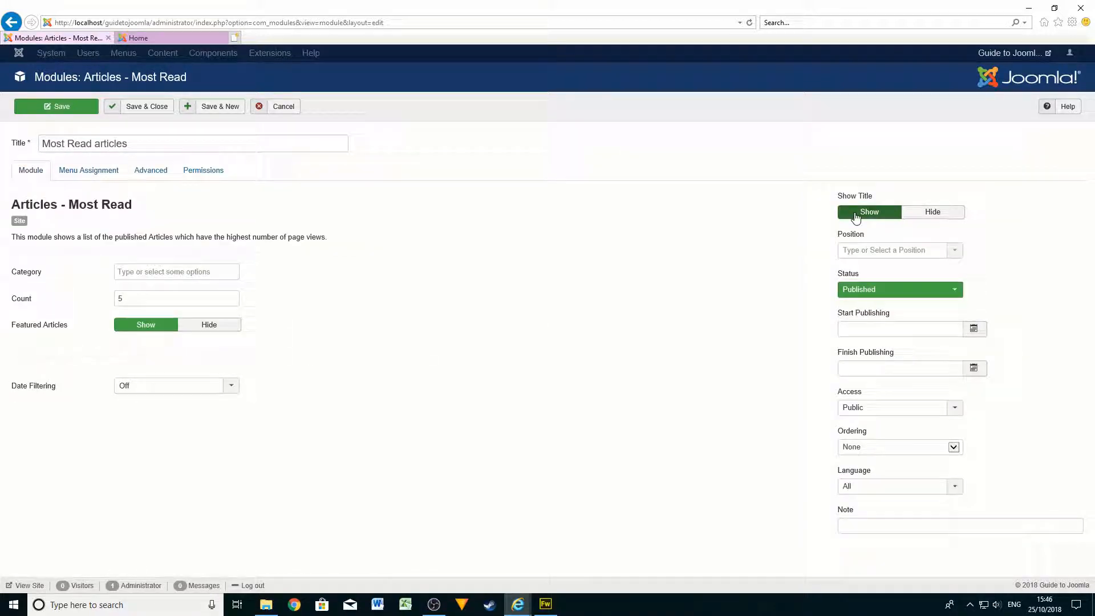
Assign the "Most Read articles" module to Protostar's Right [position-7] position and save it
left_click(956, 252)
scroll(918, 313, "down", 5)
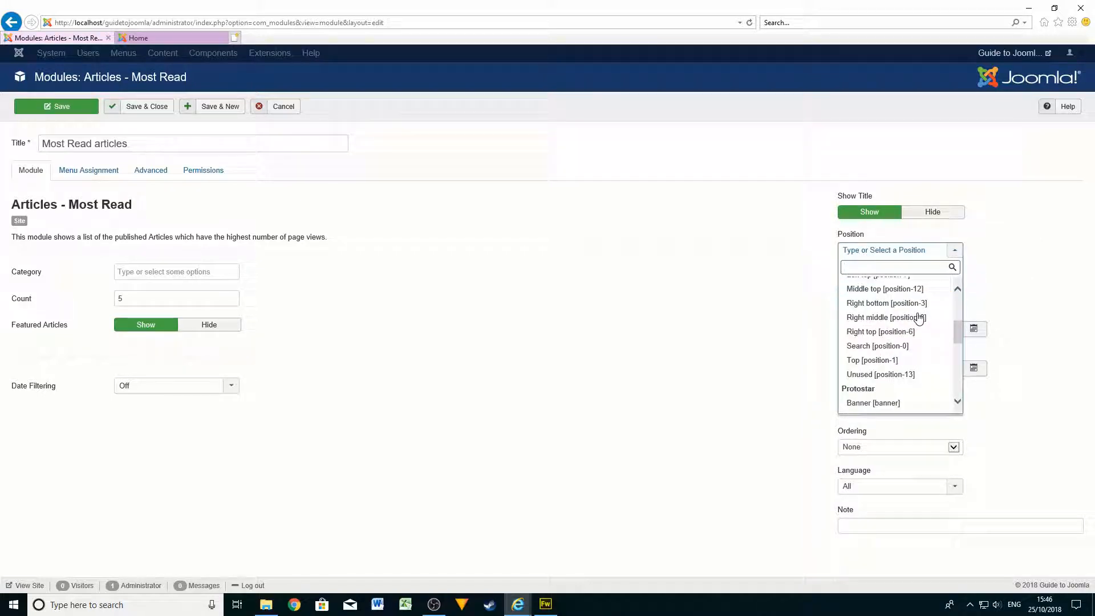
scroll(933, 348, "up", 2)
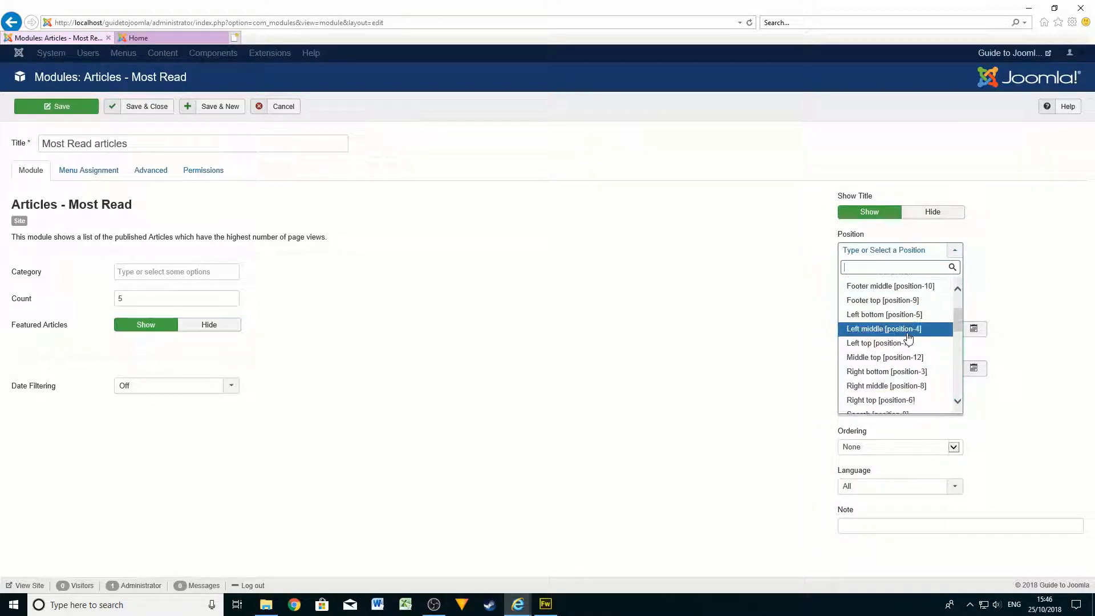
scroll(924, 345, "down", 3)
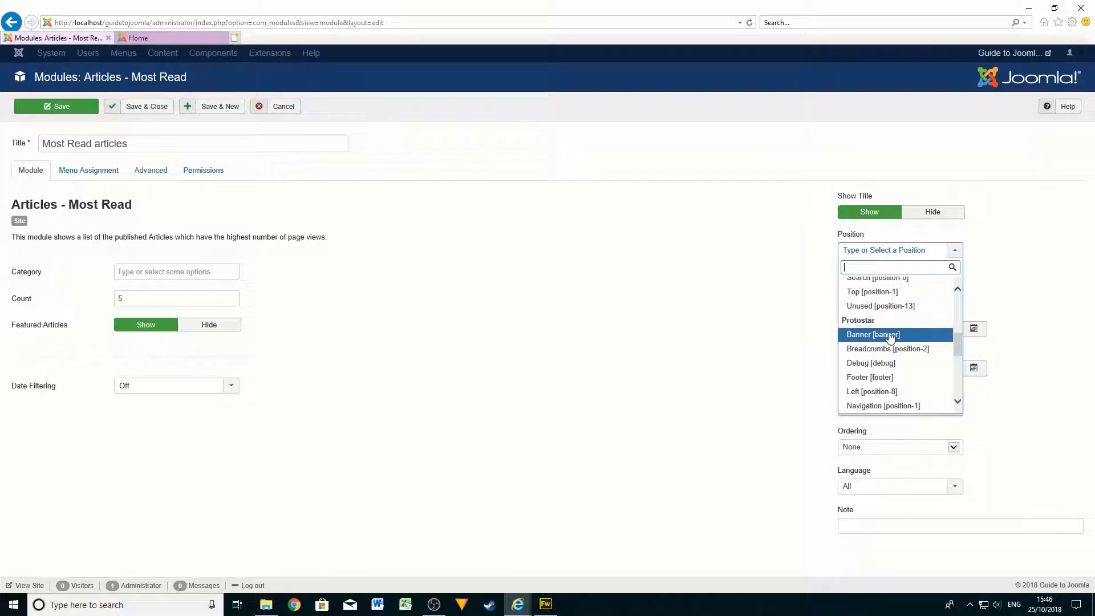
scroll(898, 341, "down", 2)
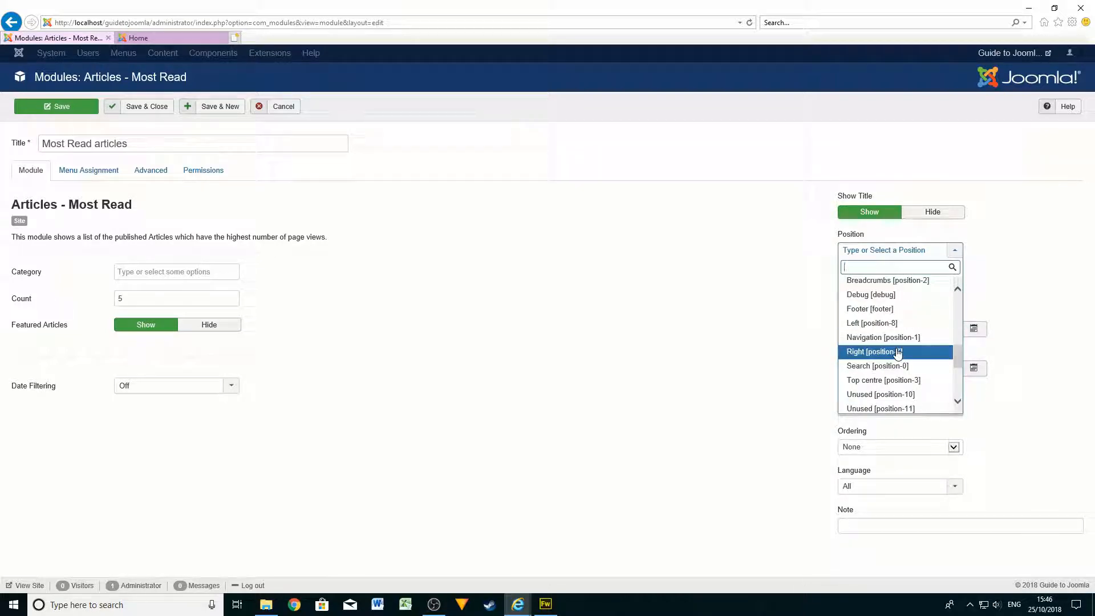
left_click(897, 351)
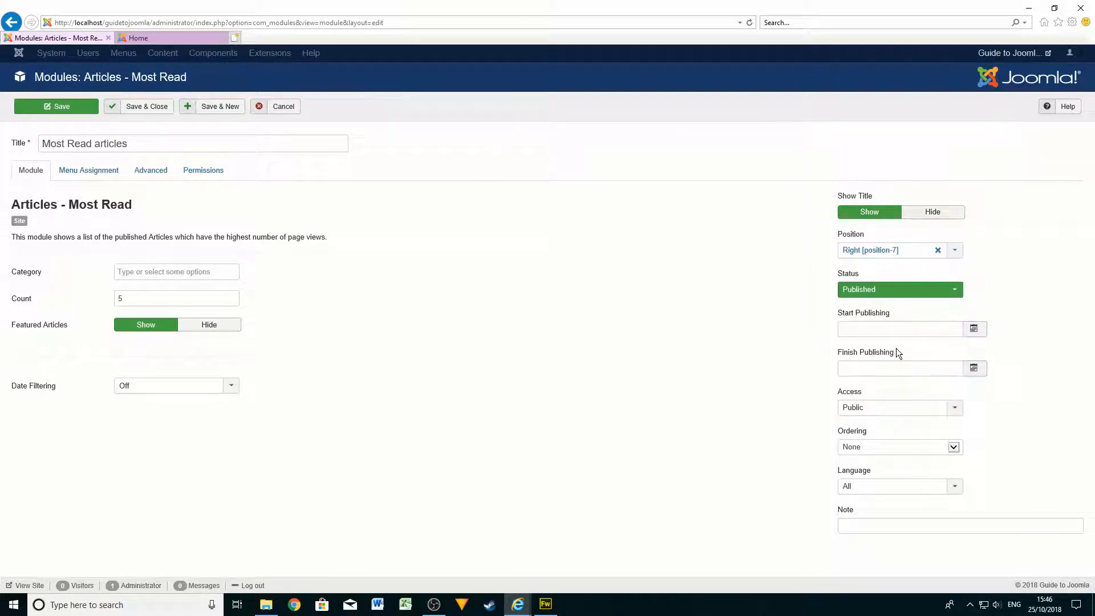
left_click(56, 107)
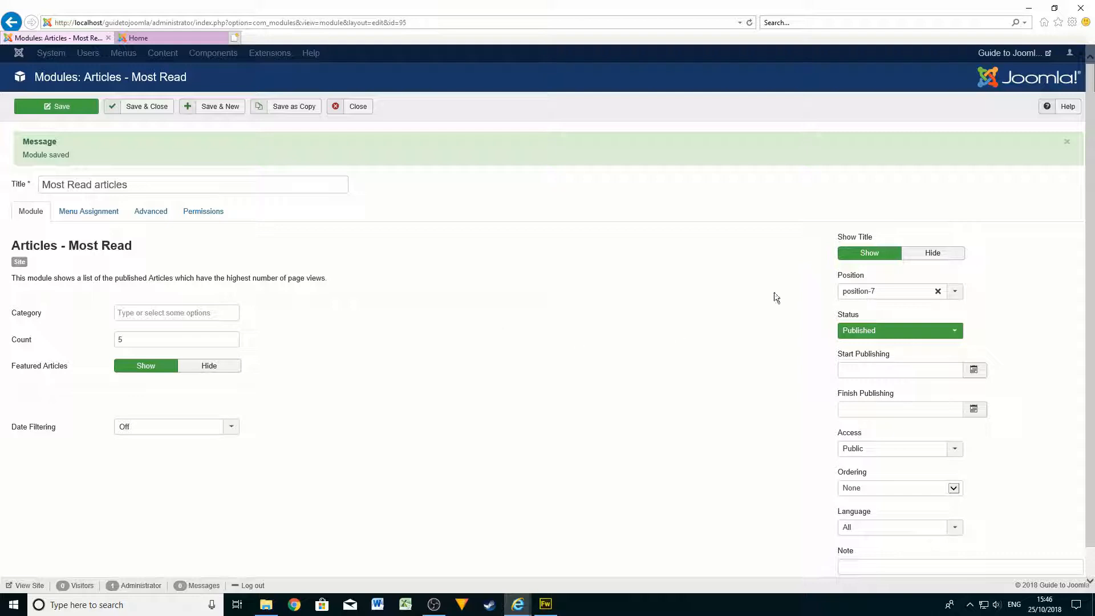
Reload the site's home page to check the placement of the "Most Read articles" module, and return to its settings
left_click(166, 37)
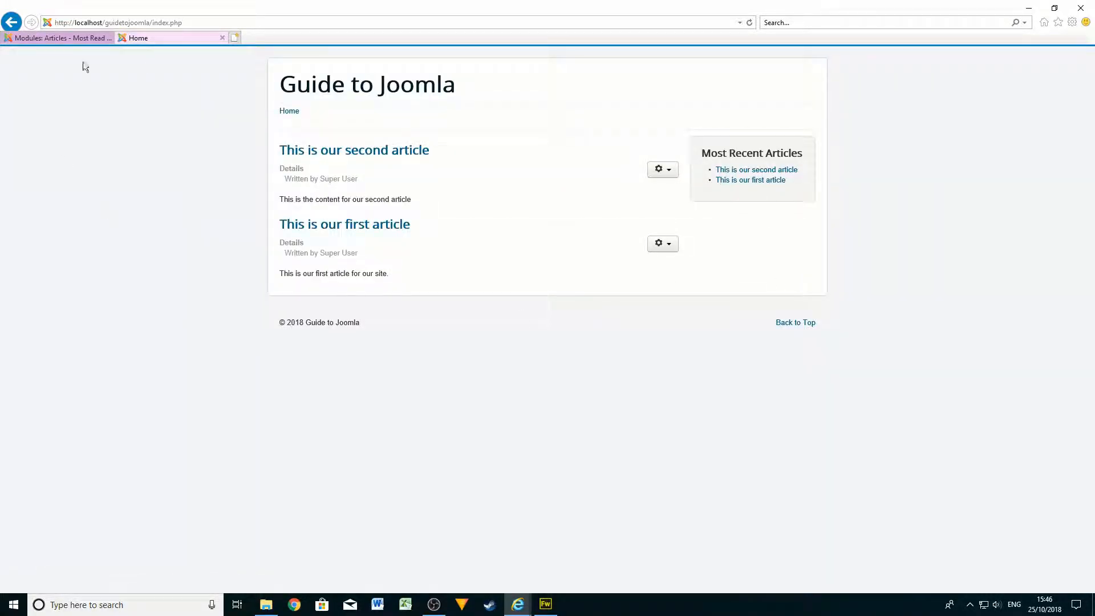
left_click(750, 23)
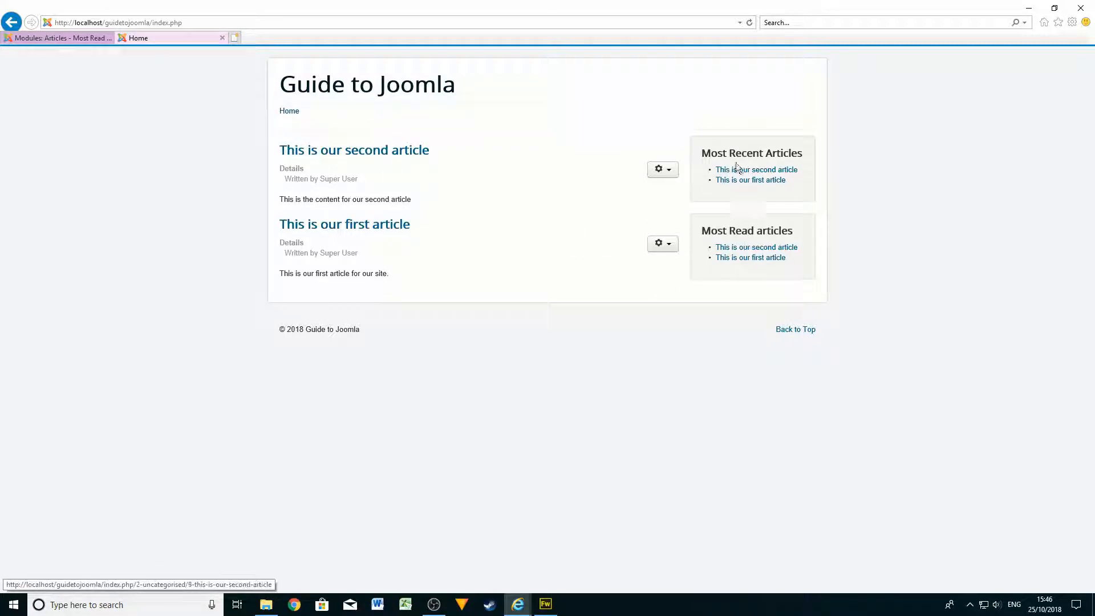
left_click(47, 37)
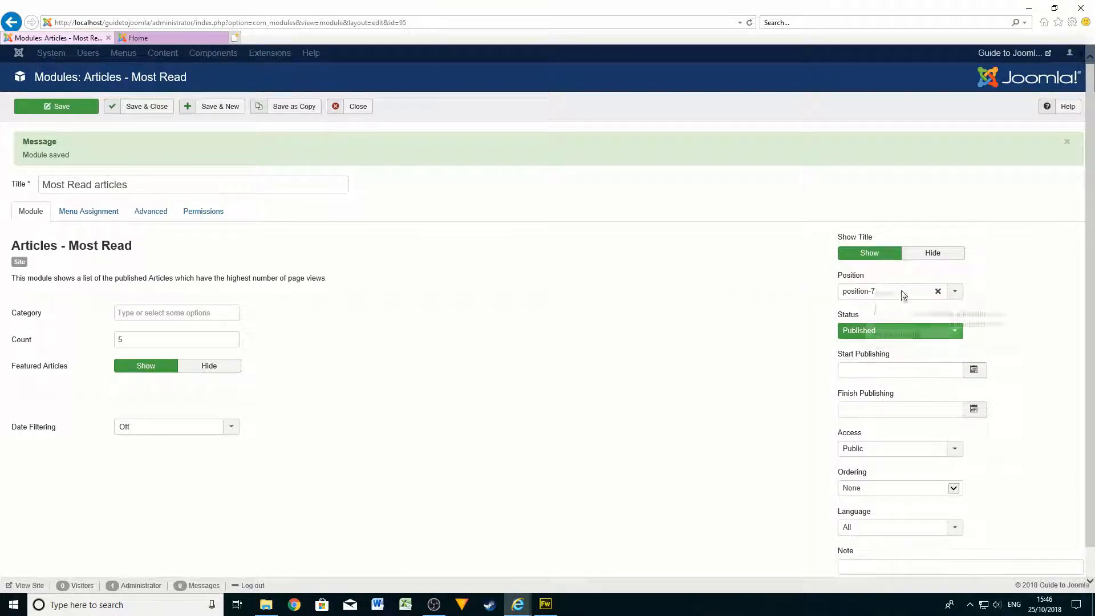
Move the "Most Read articles" module to Protostar's Left [position-8] position and save it
left_click(939, 292)
left_click(952, 294)
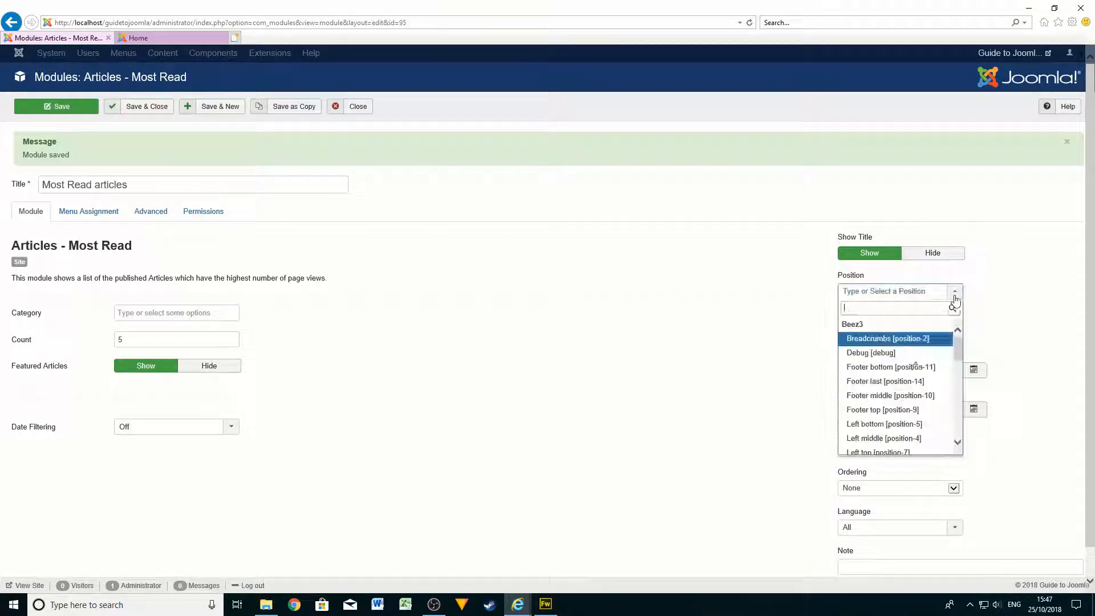
scroll(914, 373, "down", 5)
scroll(913, 369, "down", 3)
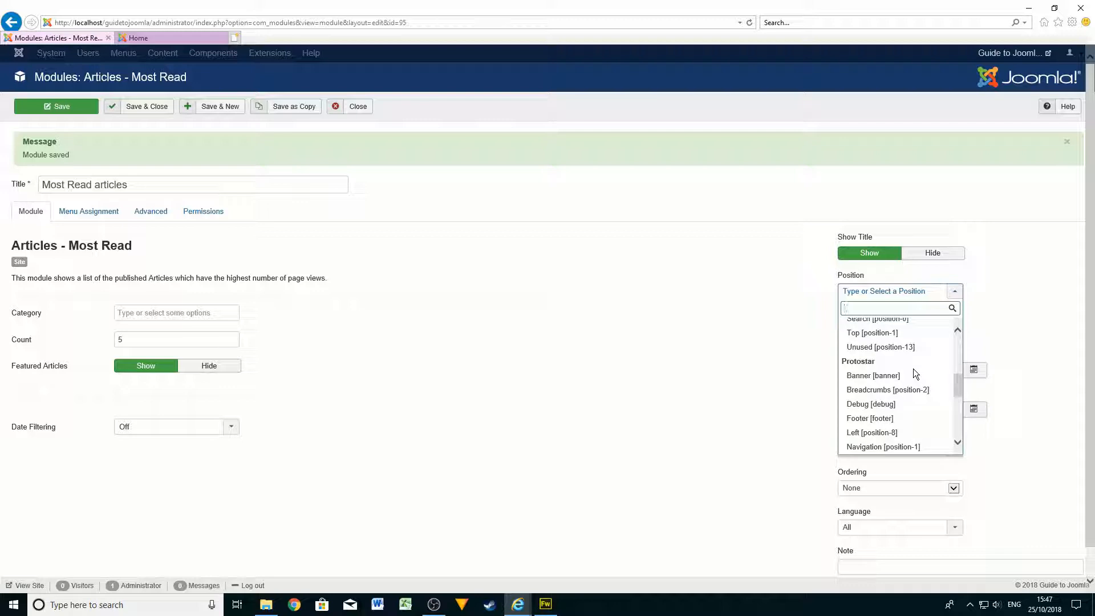
left_click(895, 433)
left_click(57, 107)
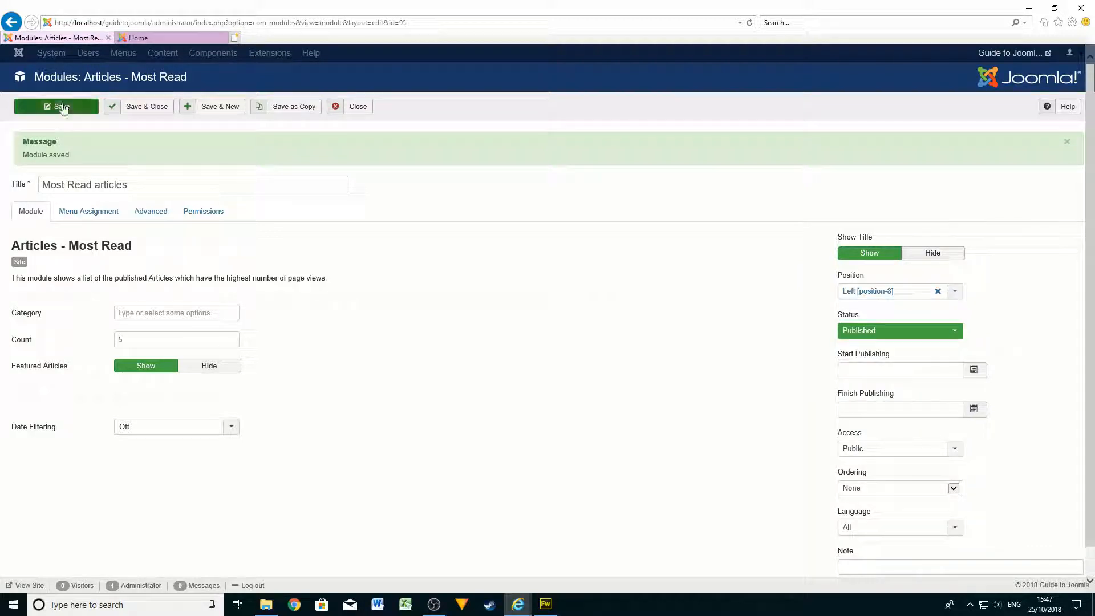
Reload the site's home page to check the module's placement, open the second article, and return to the module's settings
left_click(158, 34)
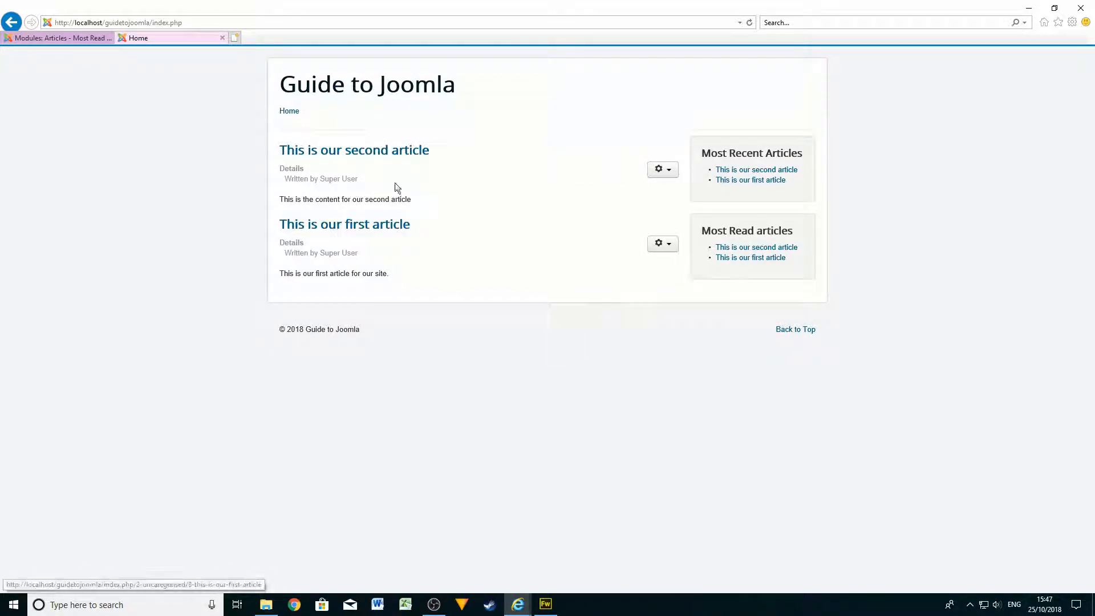
left_click(749, 22)
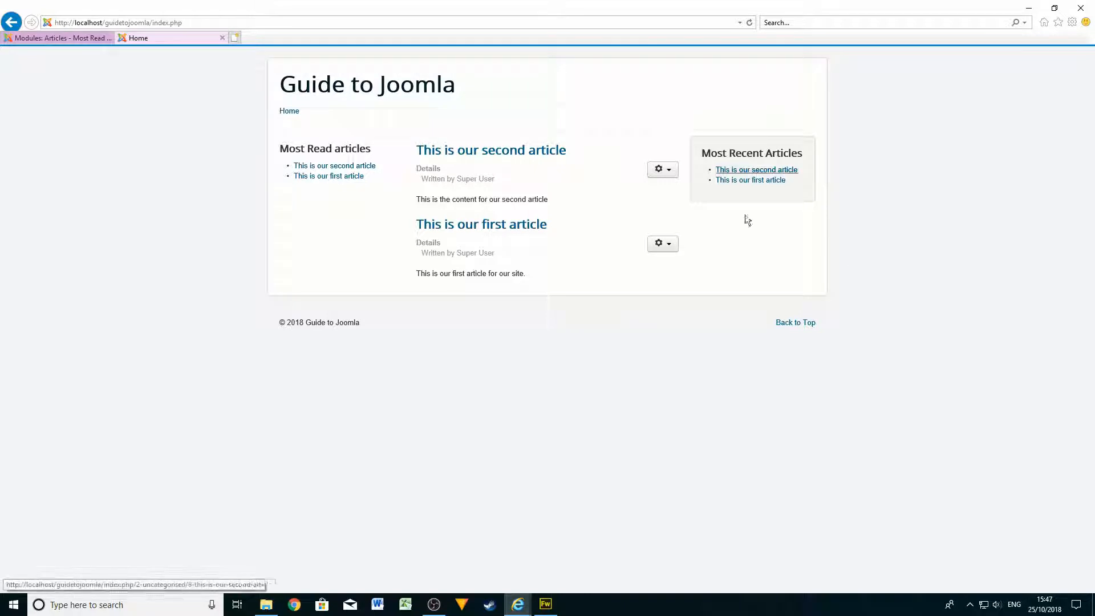
left_click(524, 149)
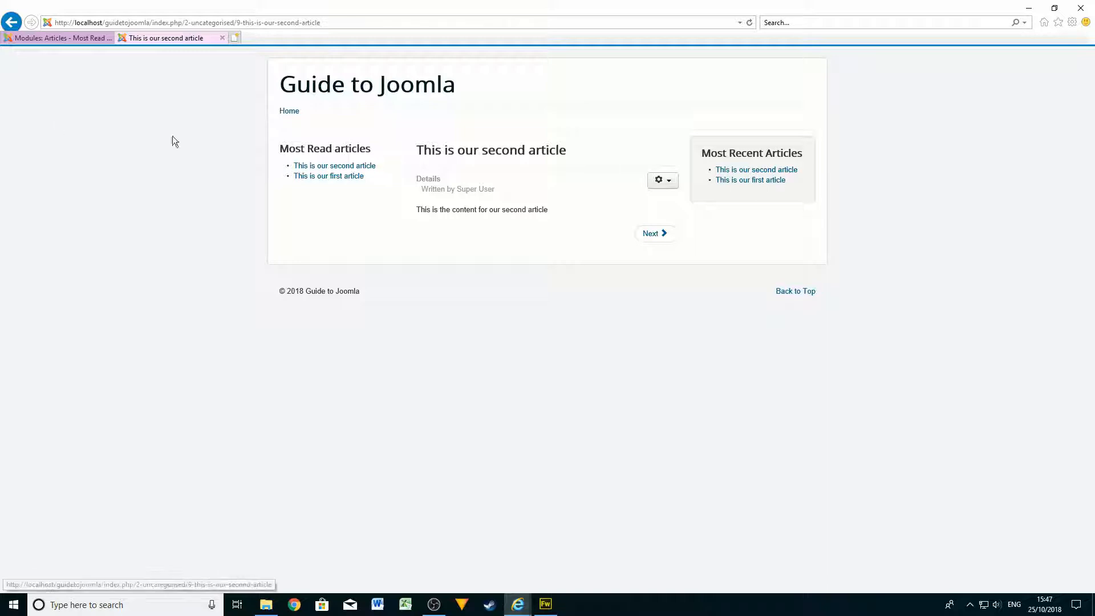
left_click(41, 33)
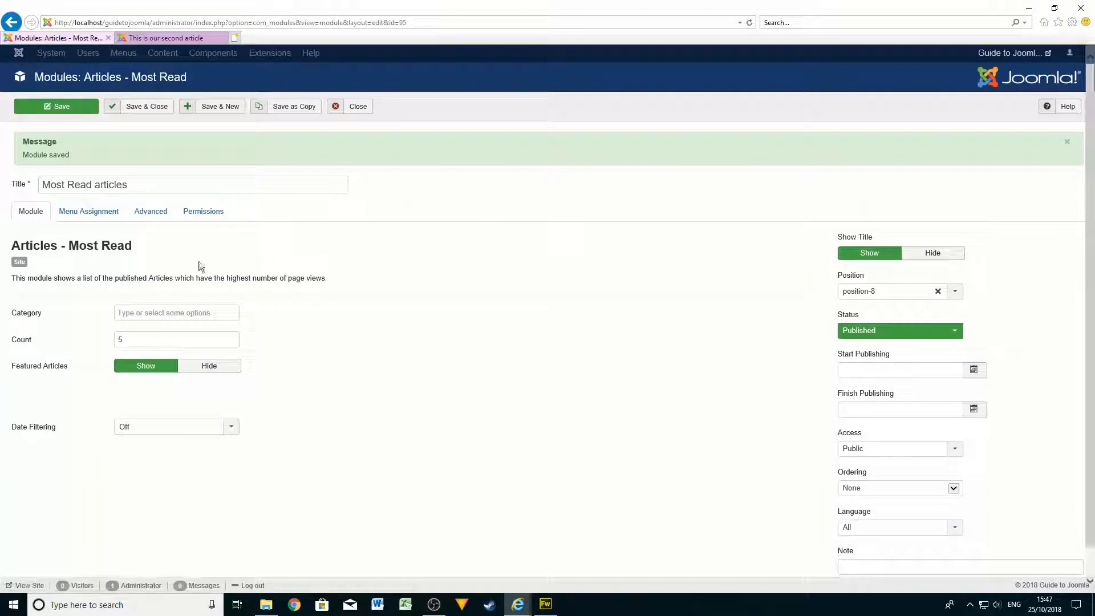
Set the "Most Read articles" module's position back to Protostar's Right [position-7], then save and close it
left_click(938, 292)
left_click(960, 296)
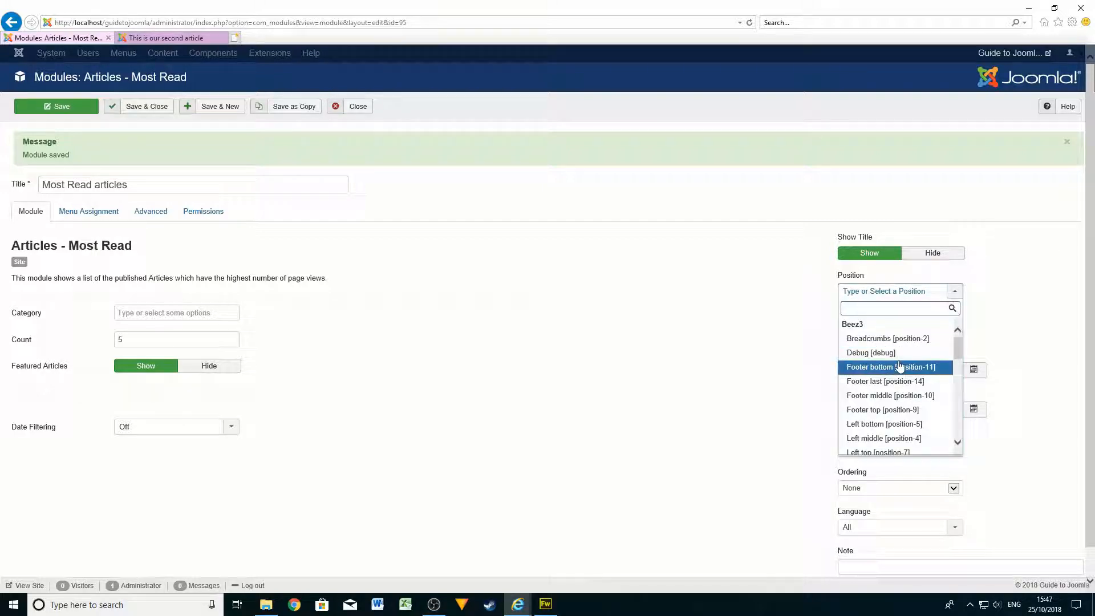
scroll(902, 362, "down", 5)
scroll(903, 362, "down", 3)
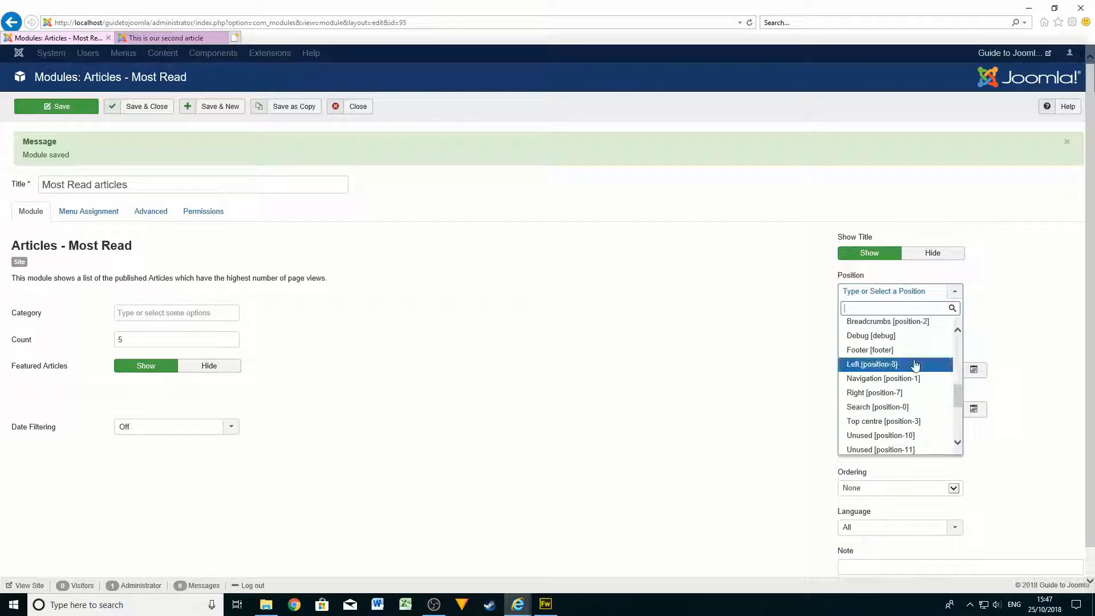
left_click(910, 390)
left_click(146, 107)
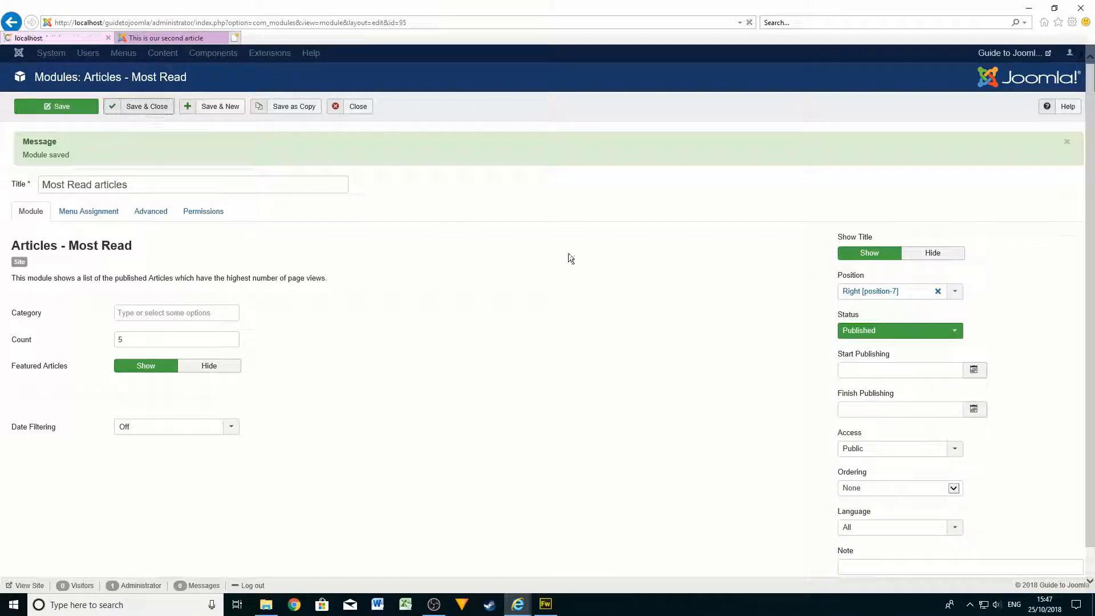
Reload the second article's page to check where both modules sit, and return to the module list
left_click(165, 37)
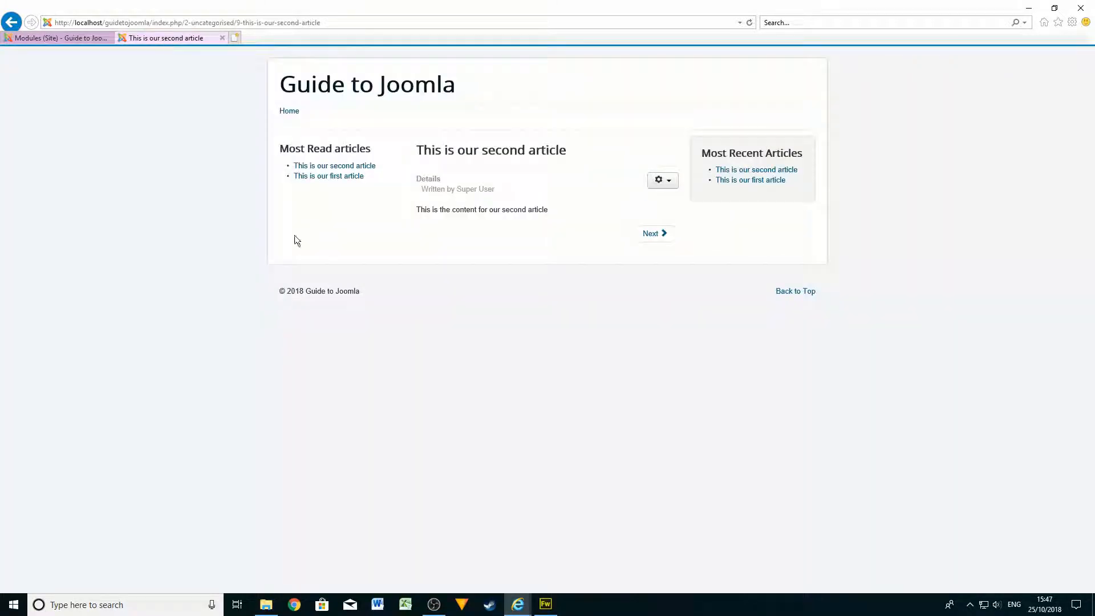
left_click(749, 24)
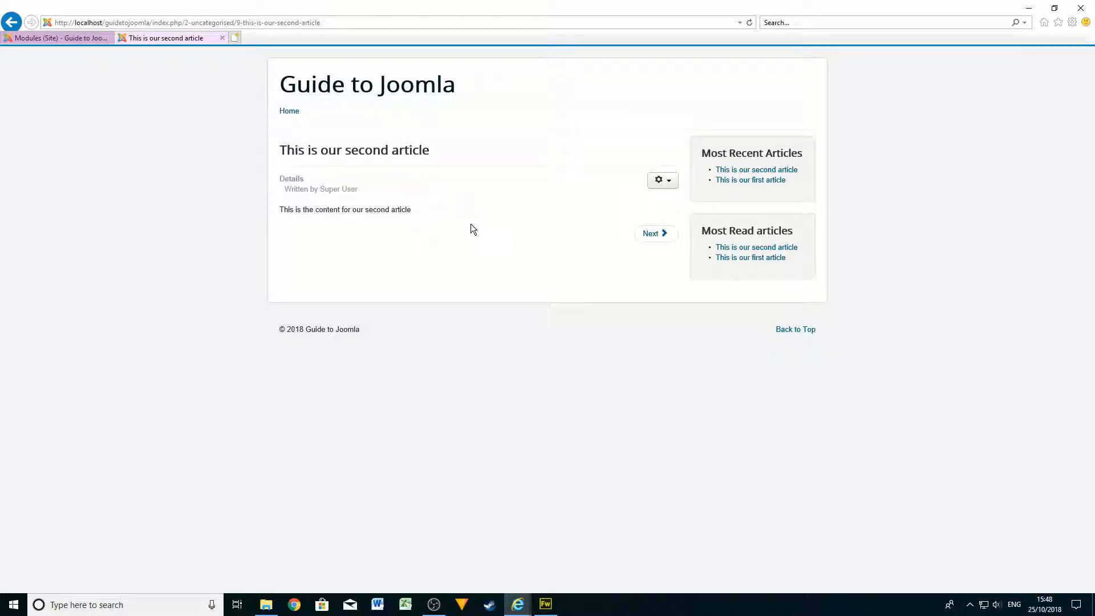
left_click(76, 36)
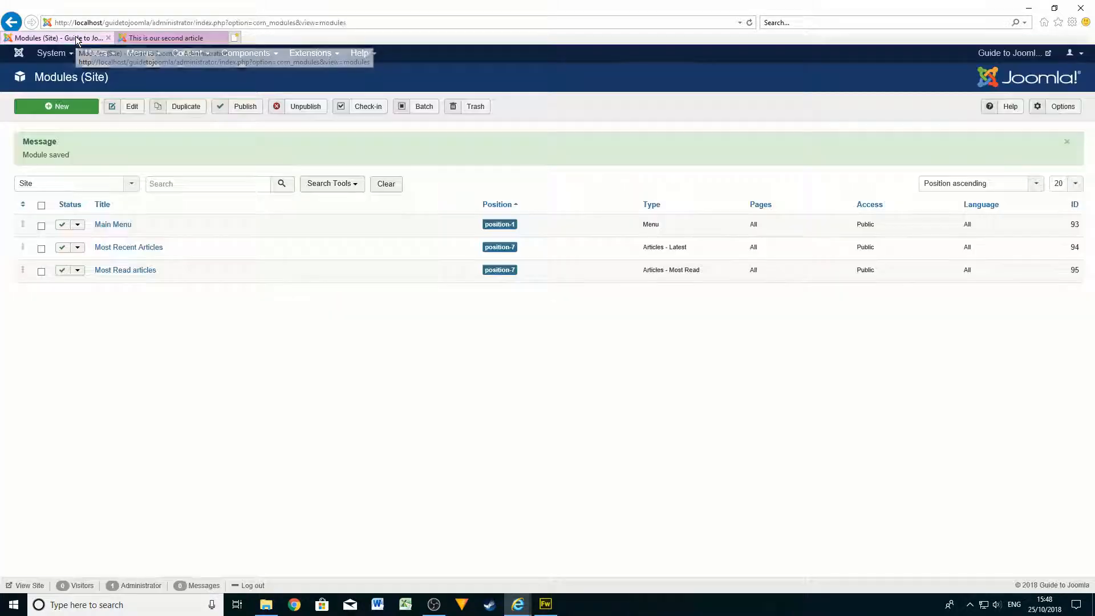
Reopen the module list from the Control Panel, sorted by descending position, and compare it with the module order on the article page
left_click(19, 52)
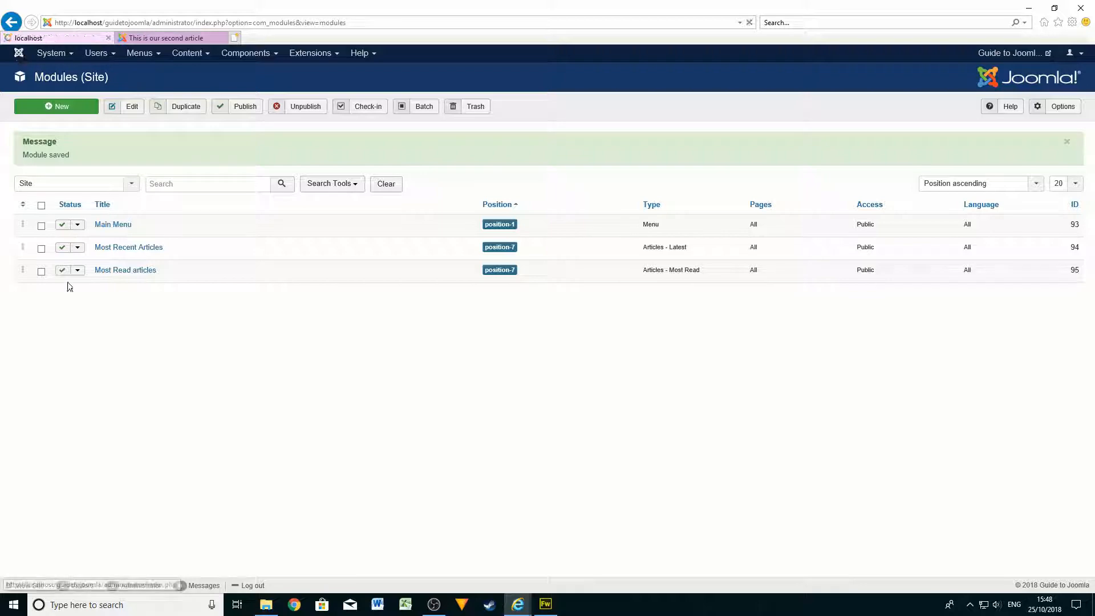
left_click(55, 224)
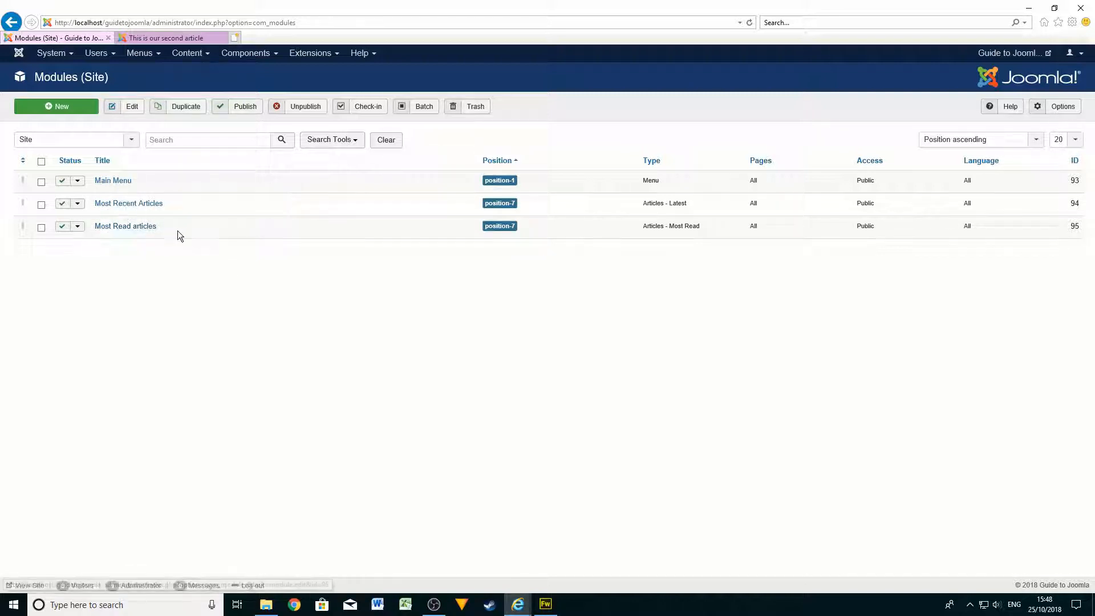
left_click(506, 162)
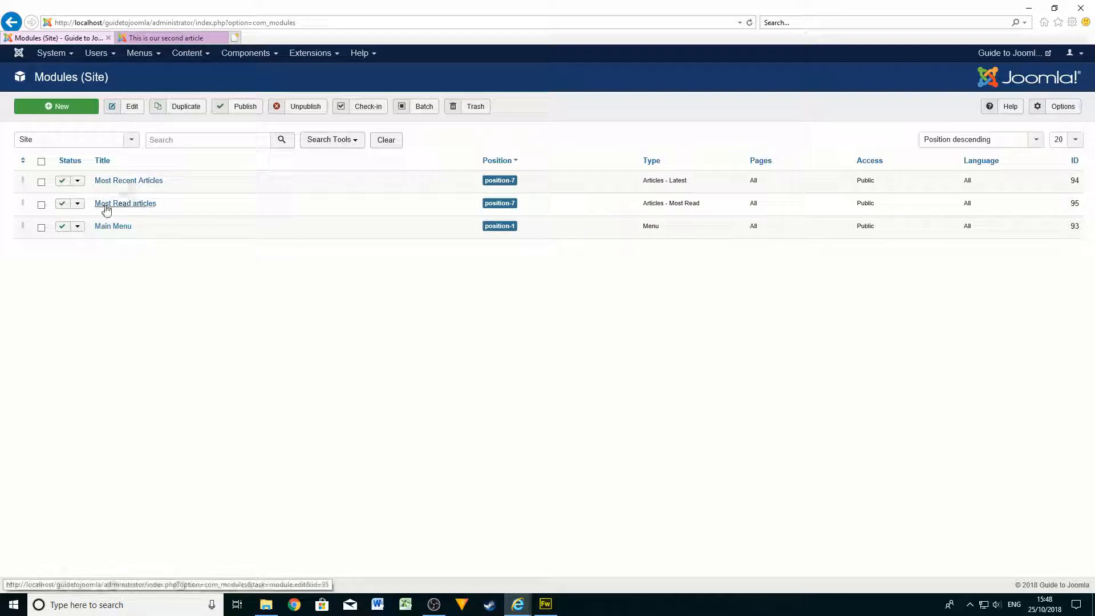
left_click(188, 35)
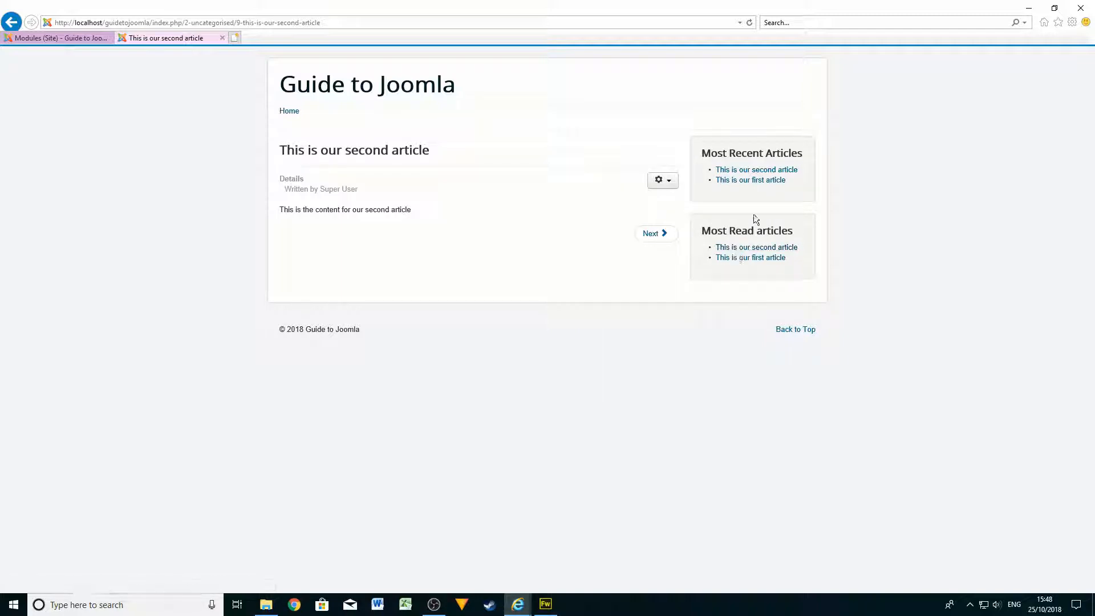
left_click(76, 38)
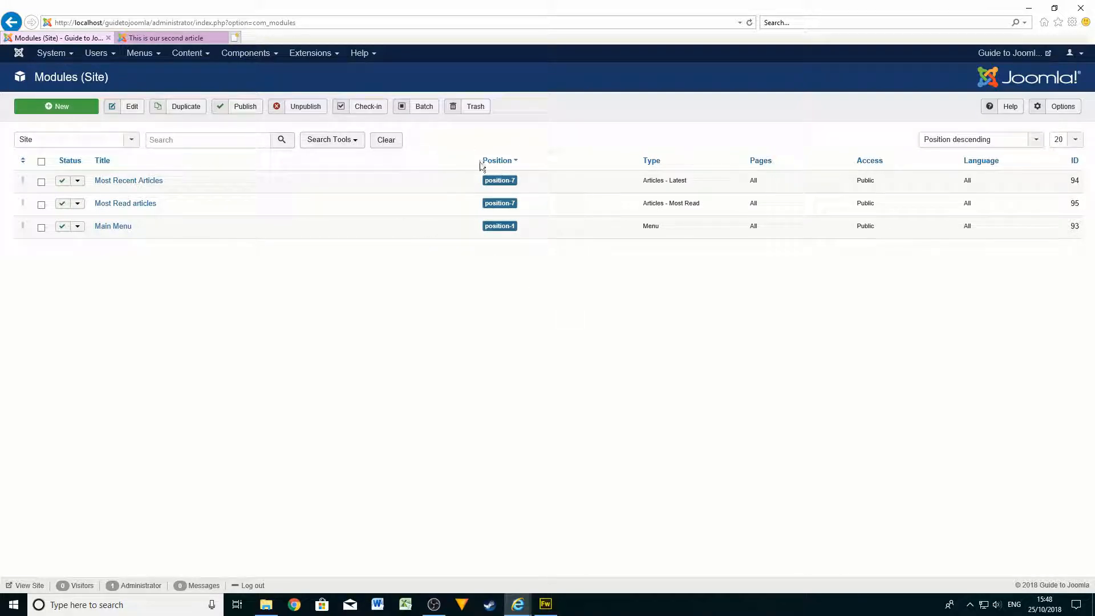
Sort the module list by ascending ordering and move "Most Read articles" above "Most Recent Articles"
left_click(22, 162)
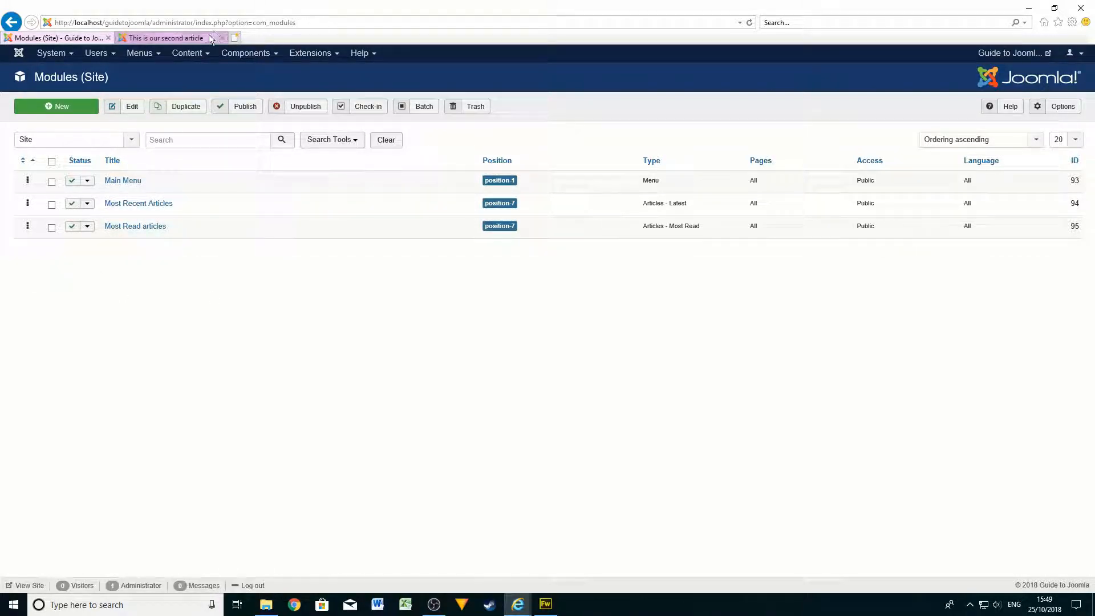
left_click(165, 37)
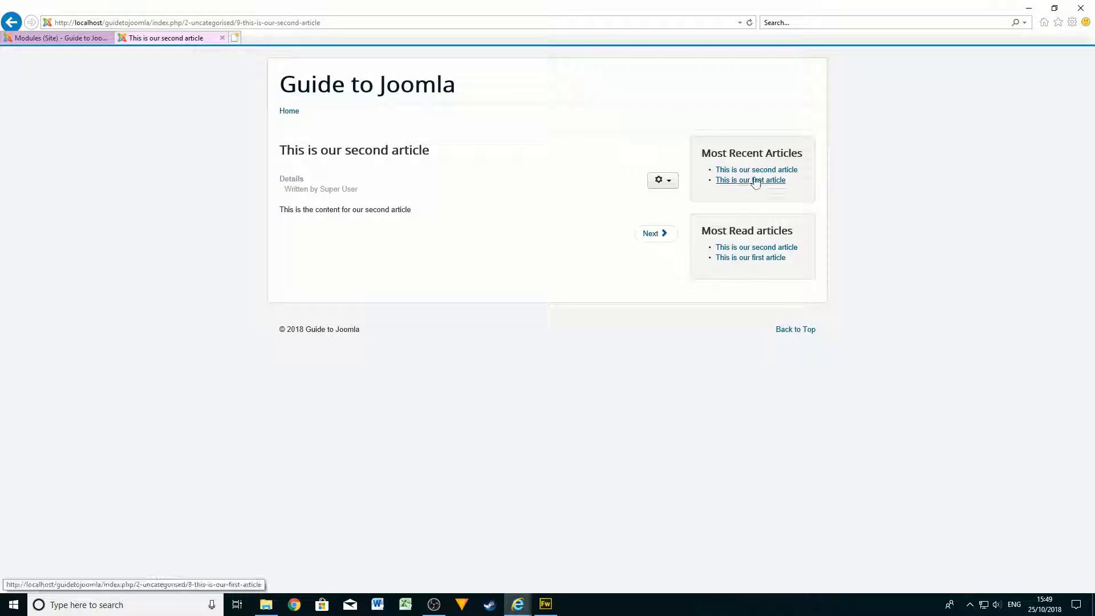
left_click(54, 37)
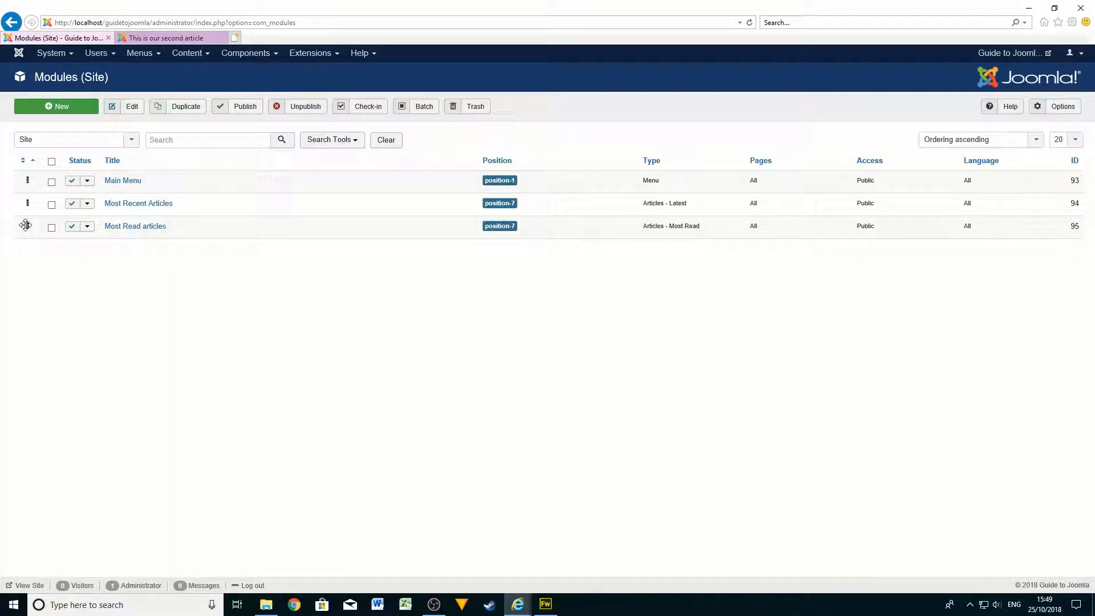
left_click_drag(25, 225, 21, 198)
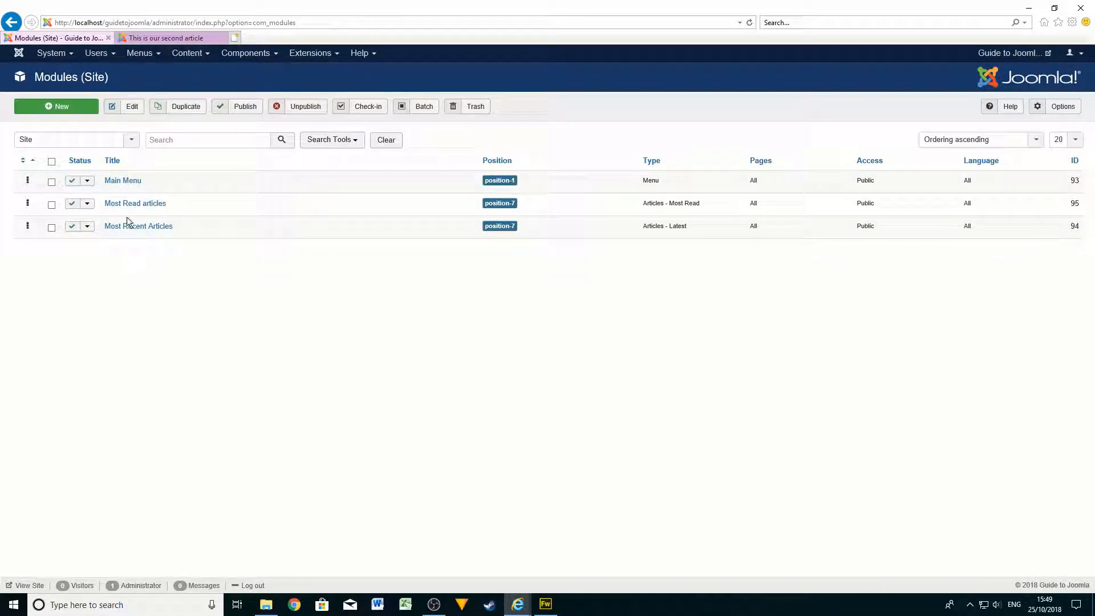
Check the new module order on the reloaded article page, and replace that page with a fresh view of the site's home page
left_click(162, 38)
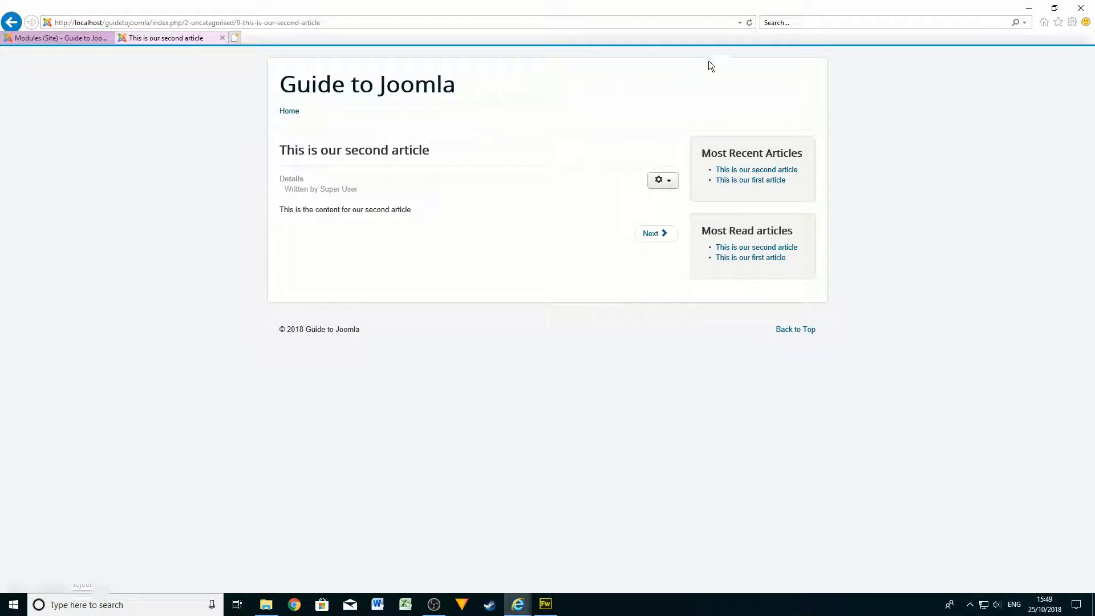
left_click(750, 23)
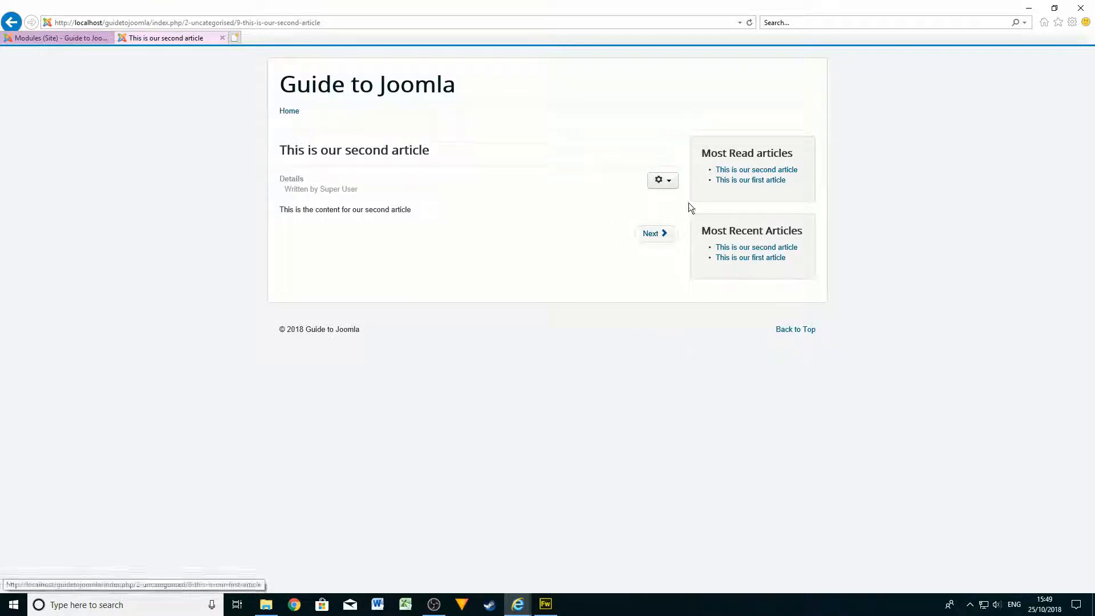
key("ctrl+w")
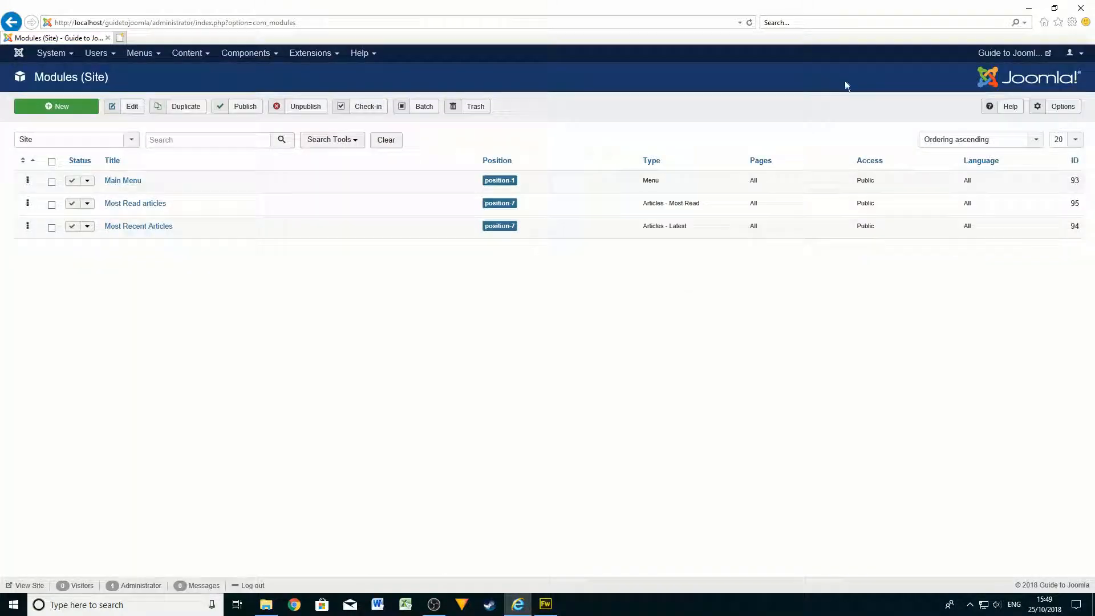
left_click(985, 55)
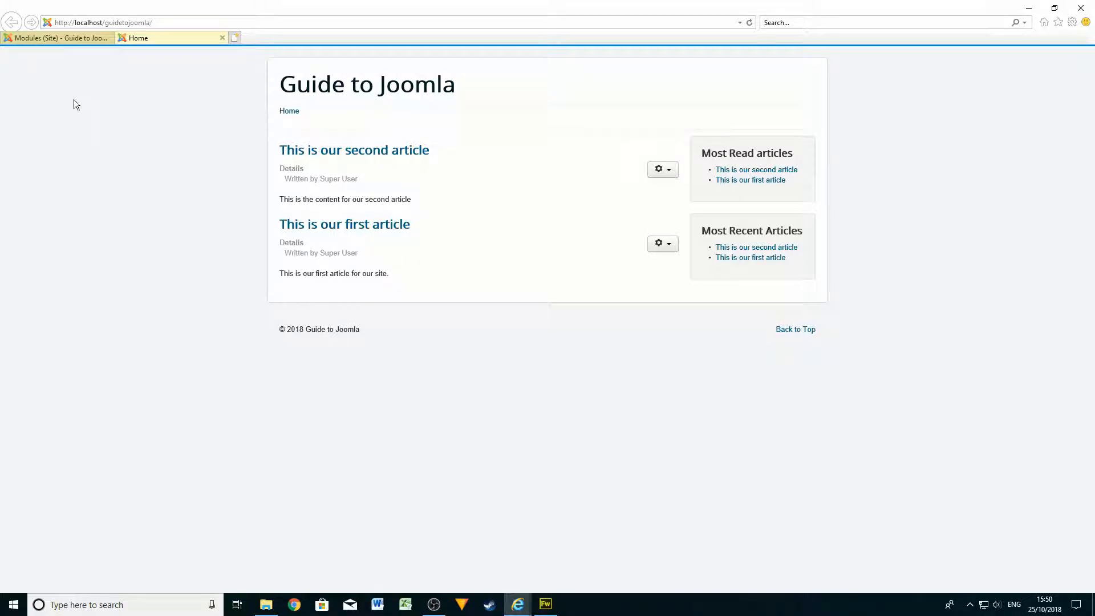
left_click(52, 36)
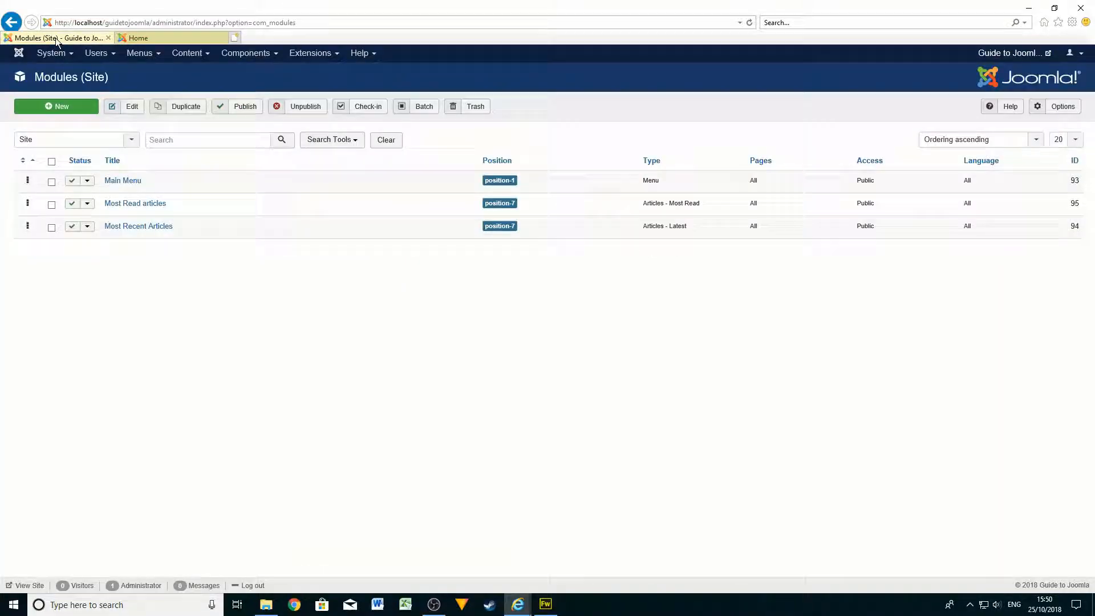
Start a new site module of the Breadcrumbs type from the Control Panel's module list and title it "Breadcrumbs"
left_click(18, 55)
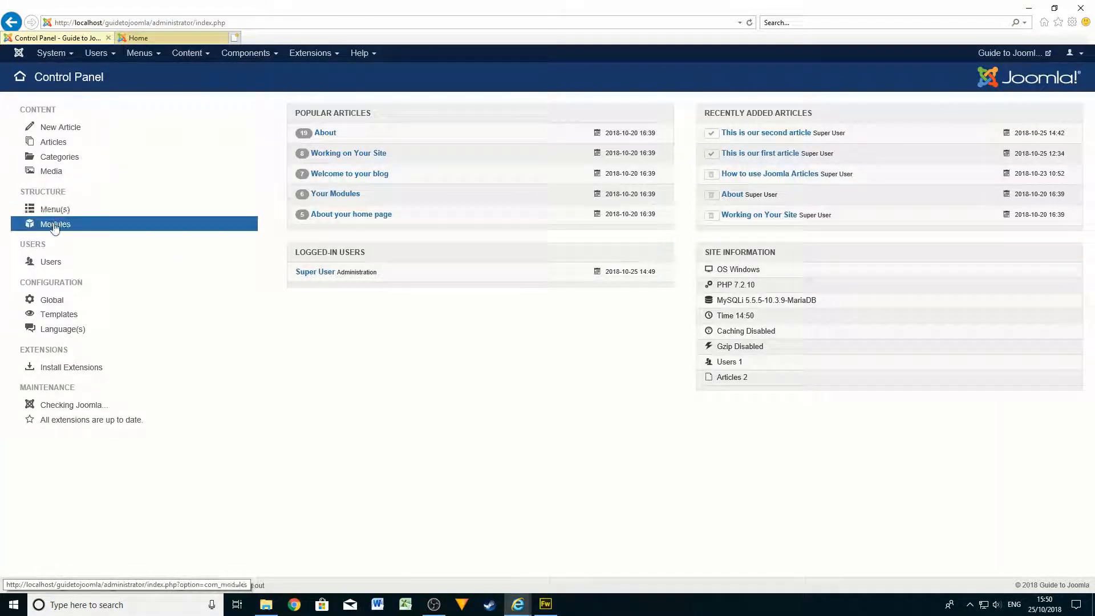
left_click(54, 225)
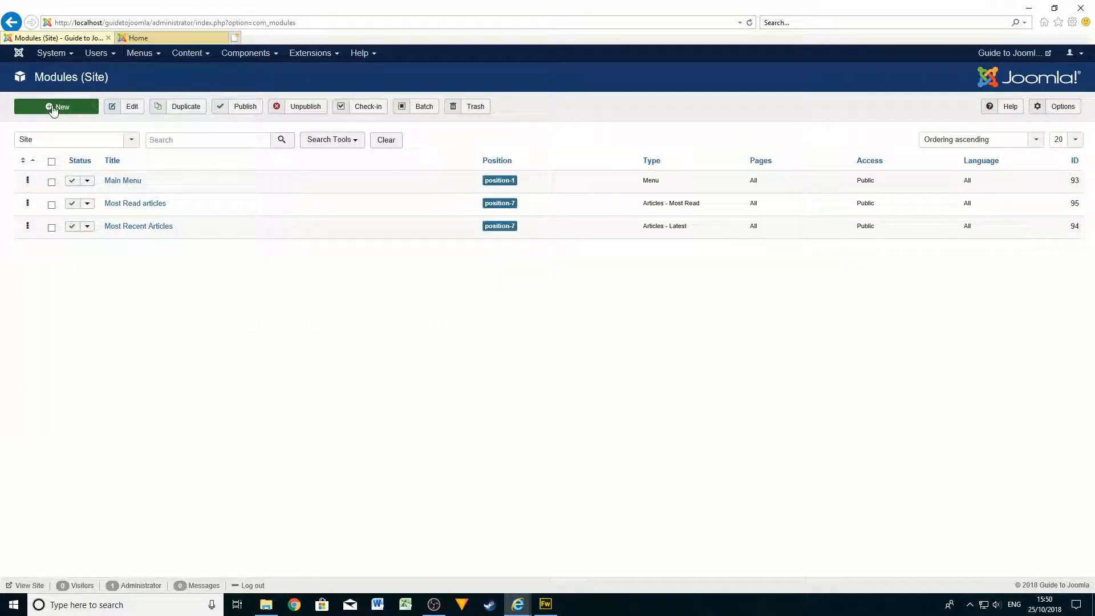
left_click(52, 108)
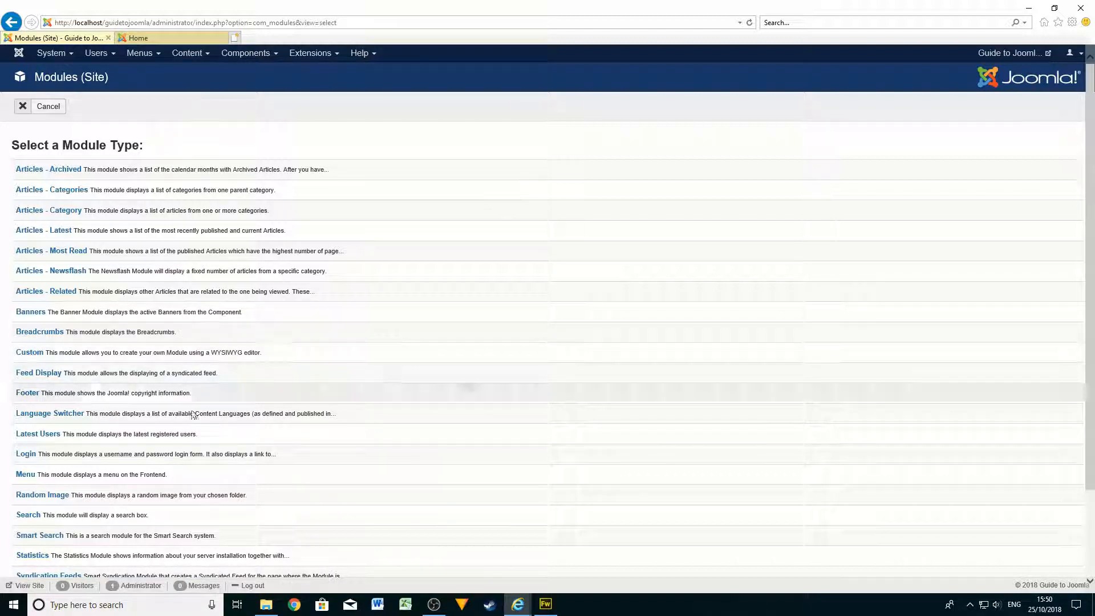
left_click(54, 332)
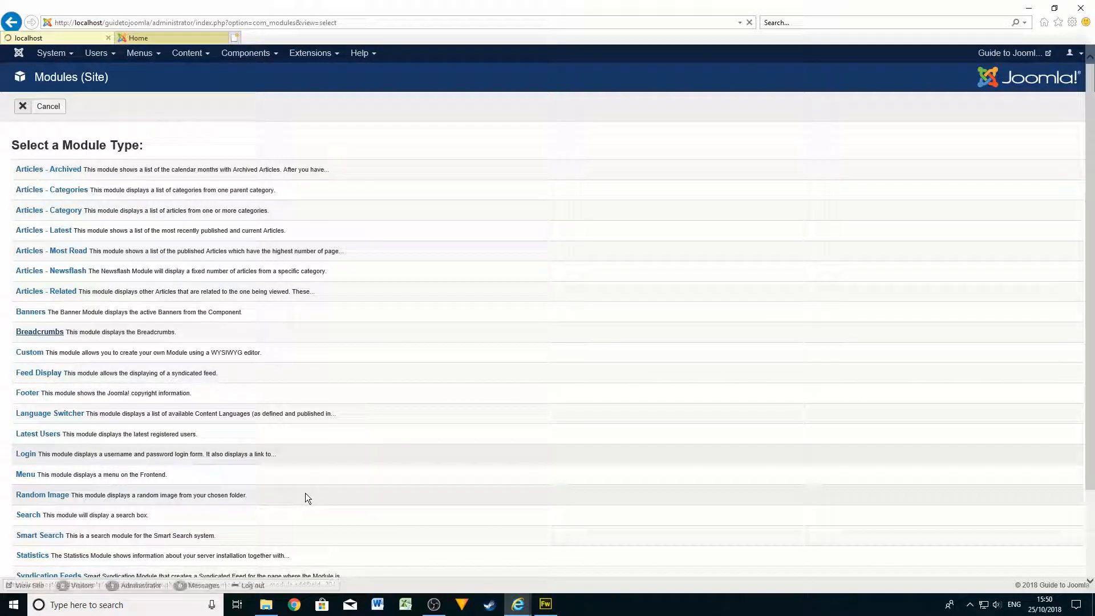
left_click(67, 138)
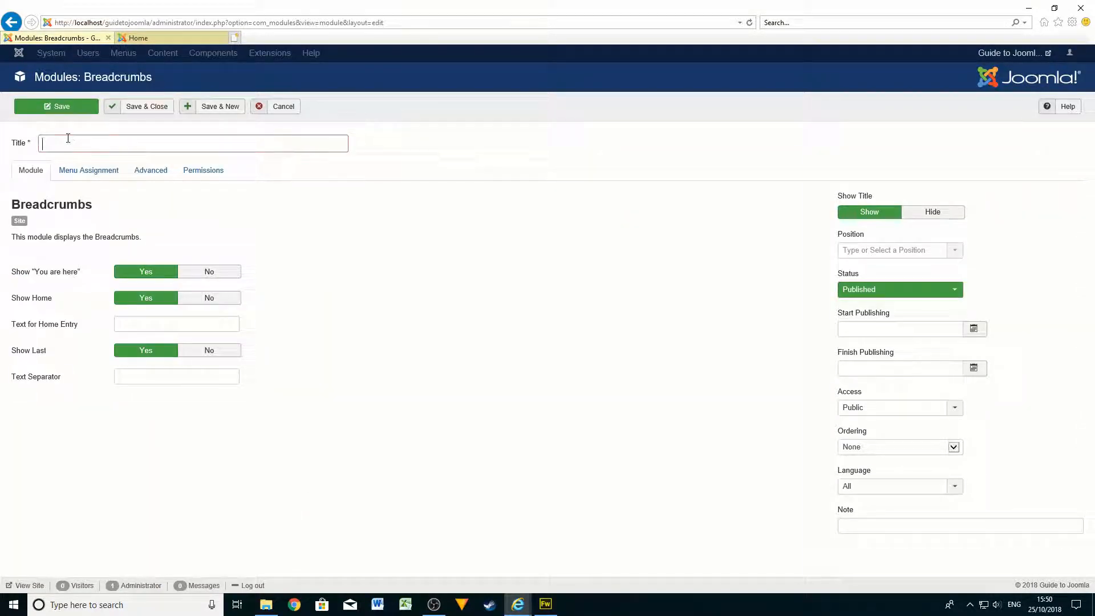
type("Breadcrumbs")
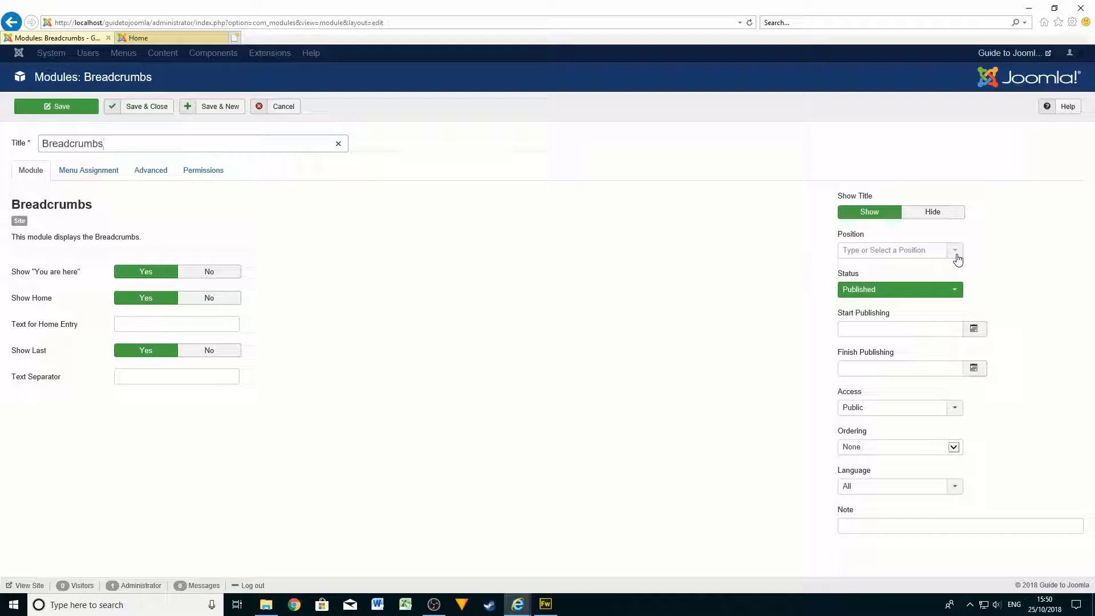
Assign the Breadcrumbs module to Protostar's "Breadcrumbs [position-2]" position
left_click(957, 259)
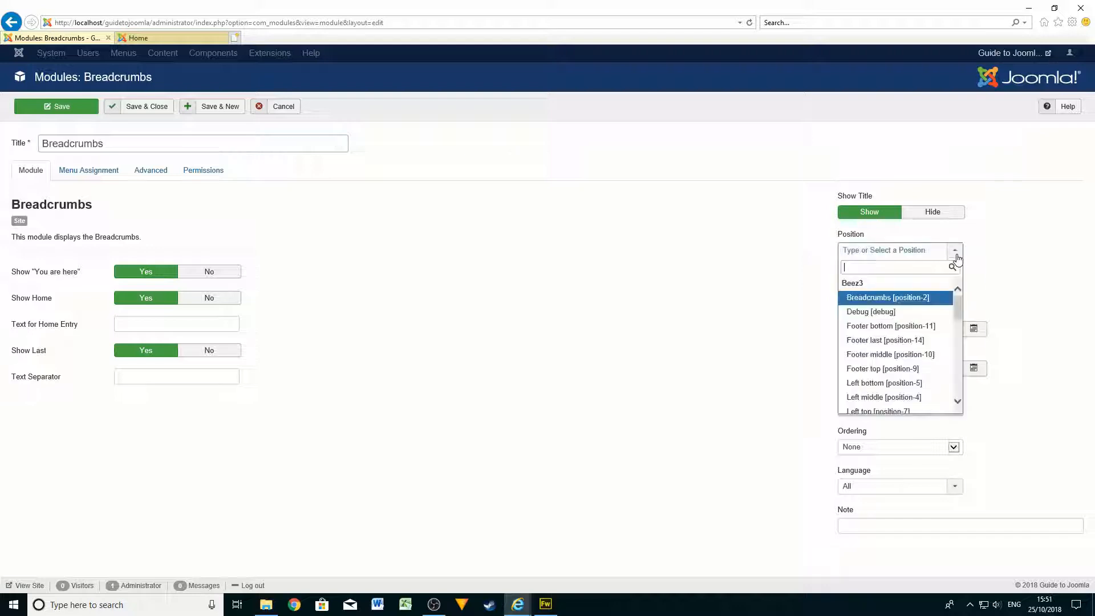
scroll(922, 320, "down", 1)
scroll(923, 319, "down", 3)
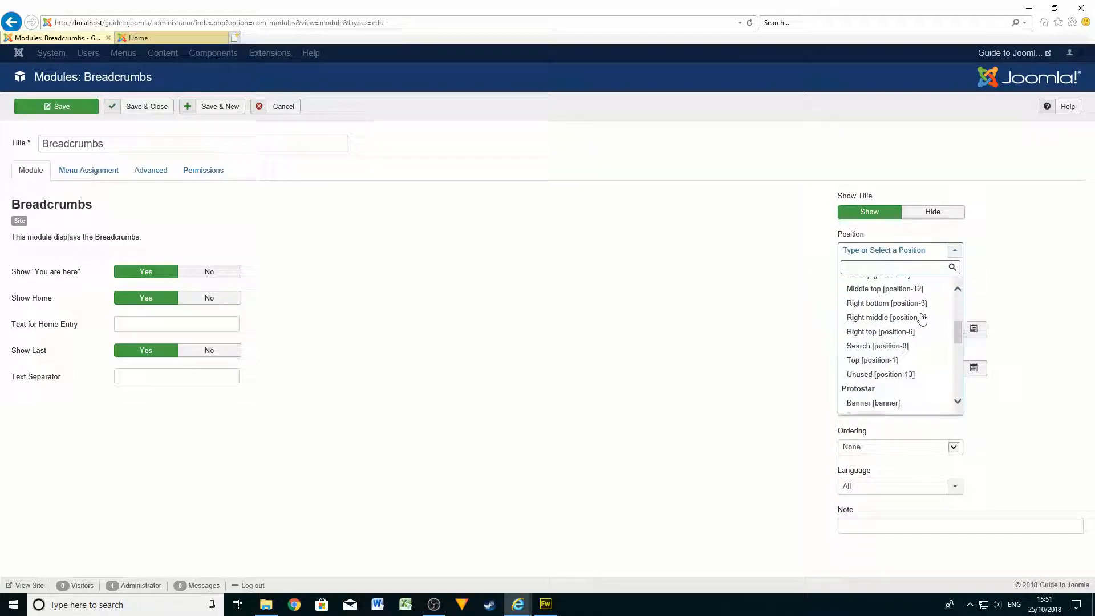
scroll(923, 319, "down", 2)
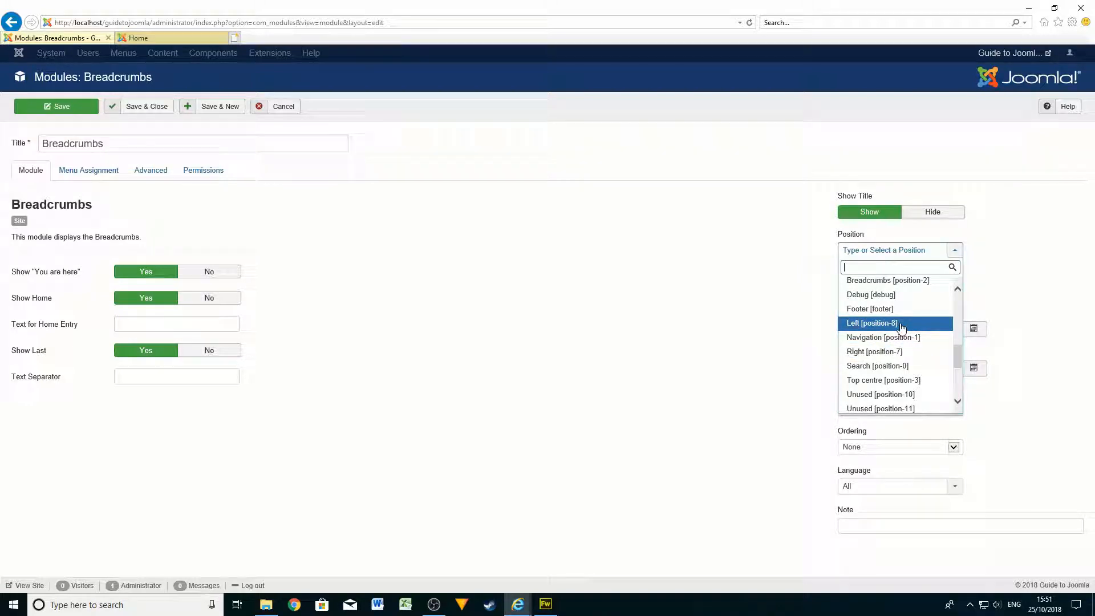
scroll(904, 325, "up", 2)
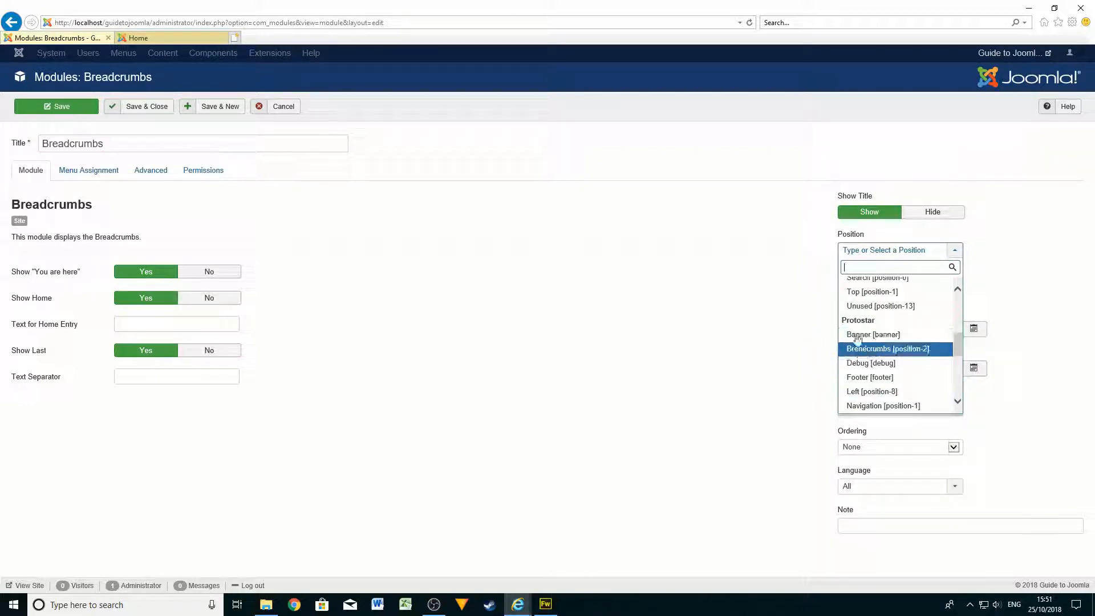
left_click(921, 354)
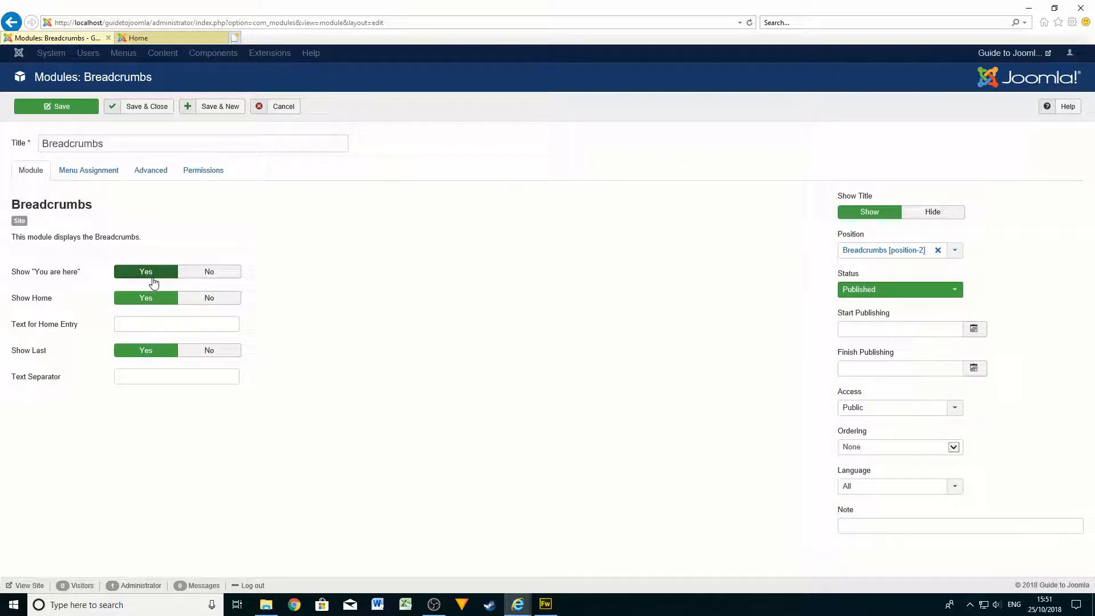
Review the Breadcrumbs module's display options, menu assignment, advanced settings and permissions, and save the module
mouse_move(43, 306)
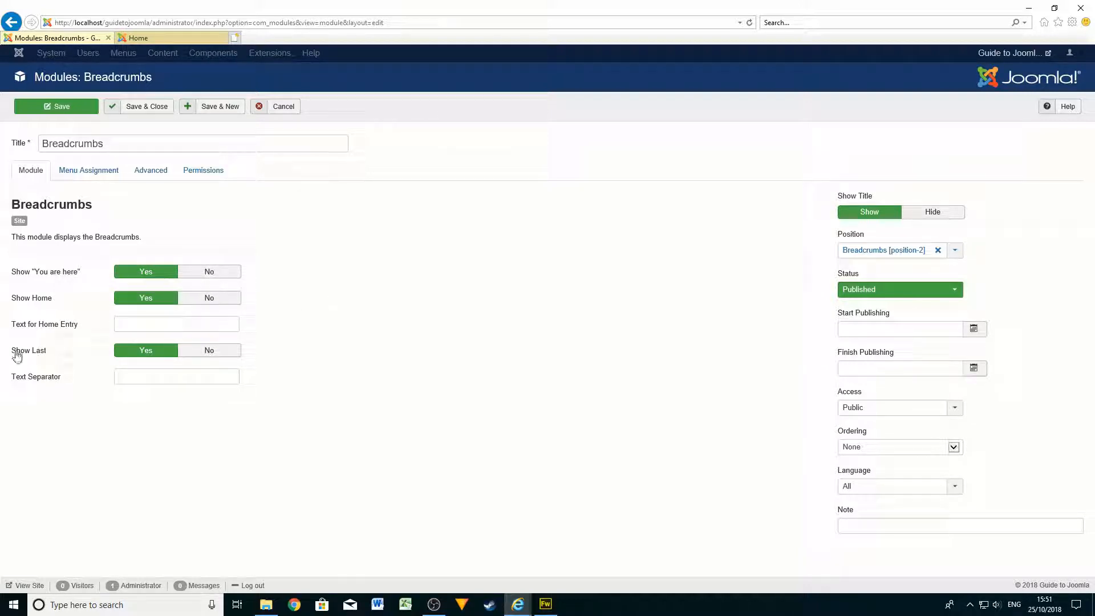
mouse_move(23, 353)
left_click(95, 178)
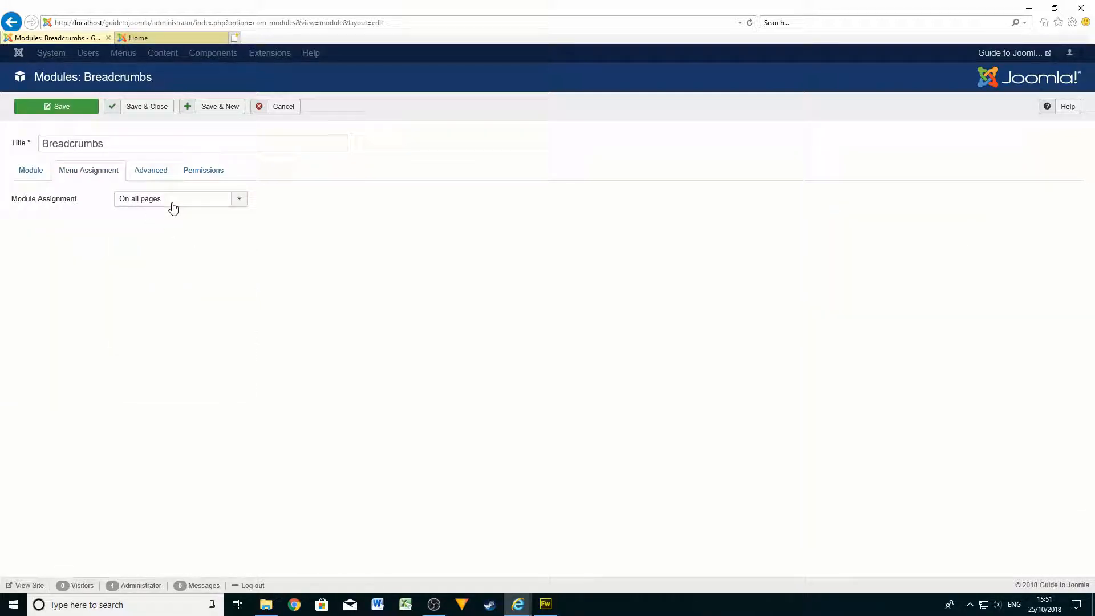
left_click(156, 173)
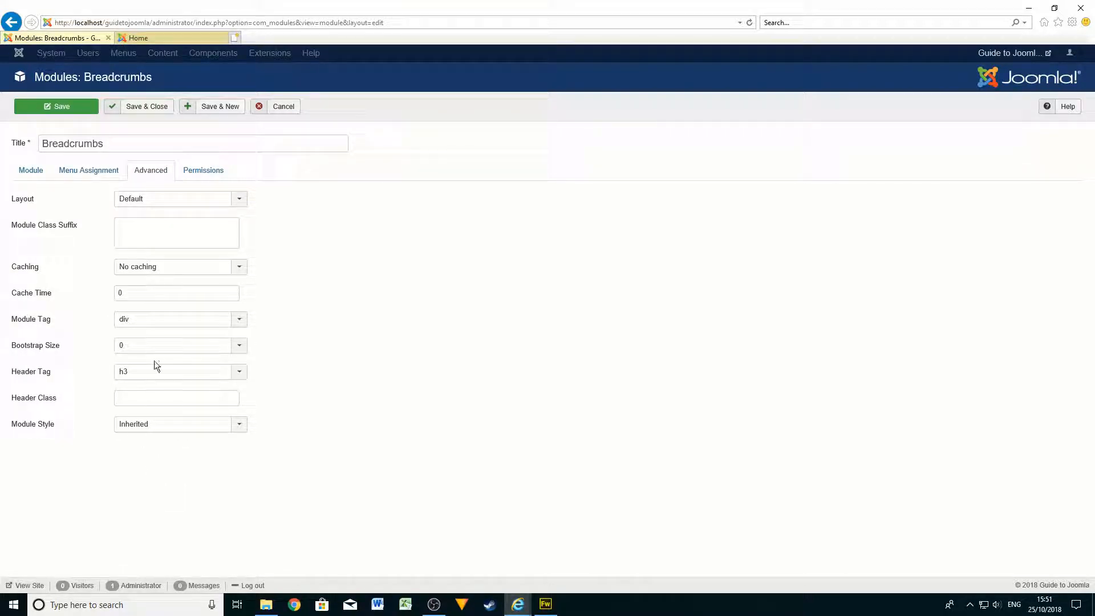
left_click(194, 172)
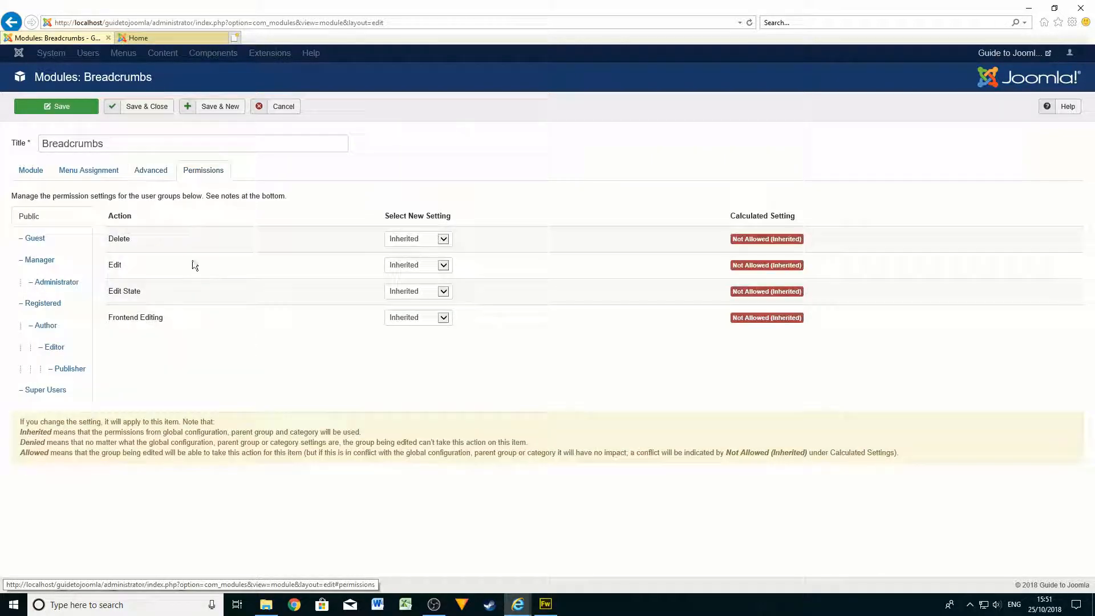
left_click(35, 172)
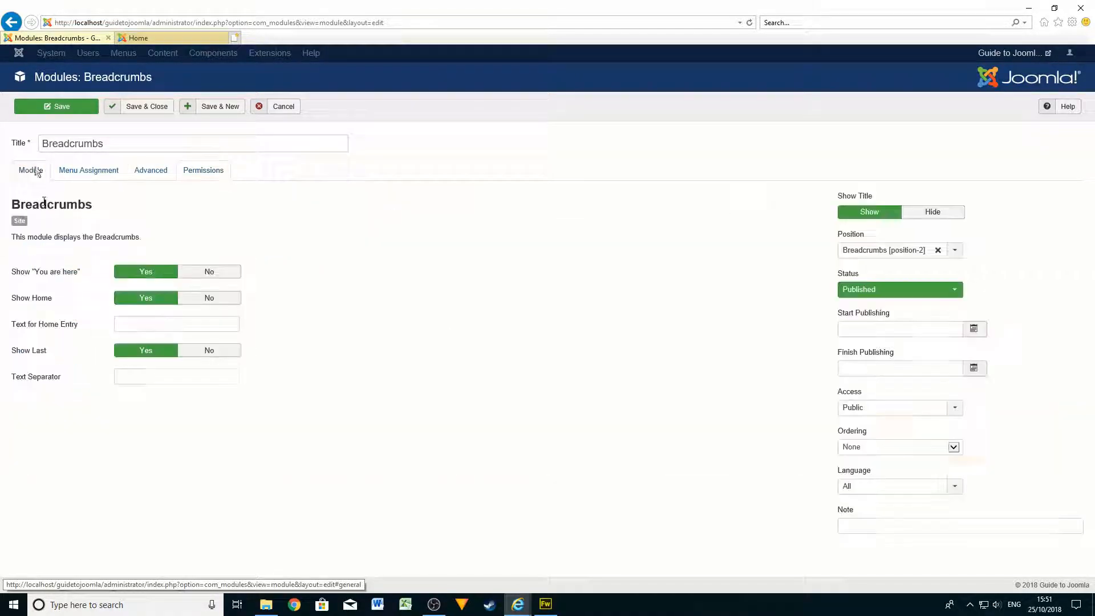
left_click(76, 110)
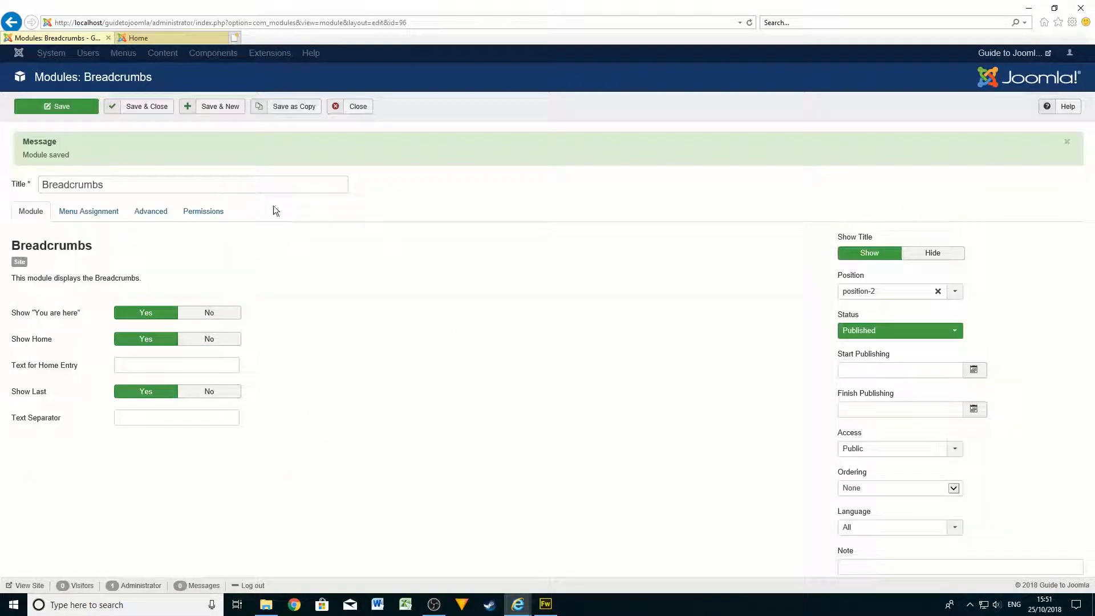
Reload the site's home page and test the breadcrumbs from the second article through Uncategorised and back to Home
left_click(187, 37)
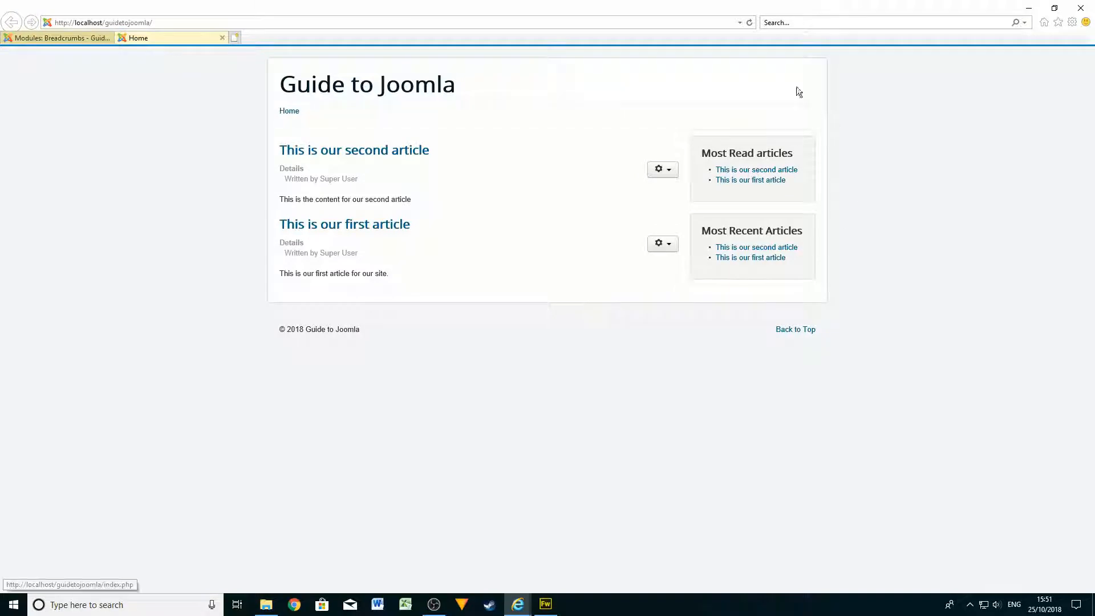
left_click(747, 23)
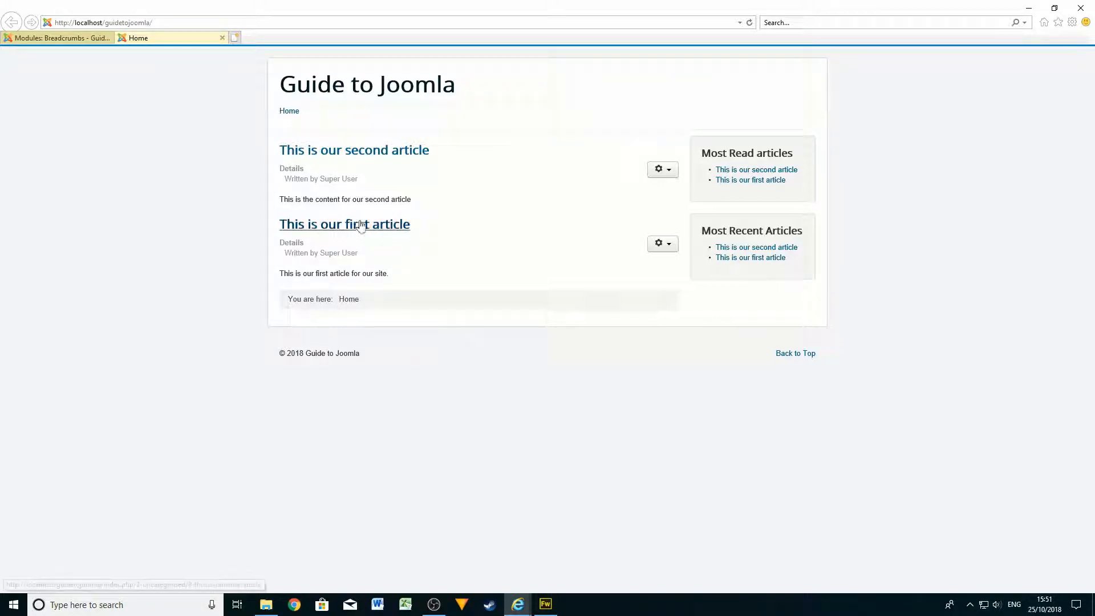
left_click(367, 152)
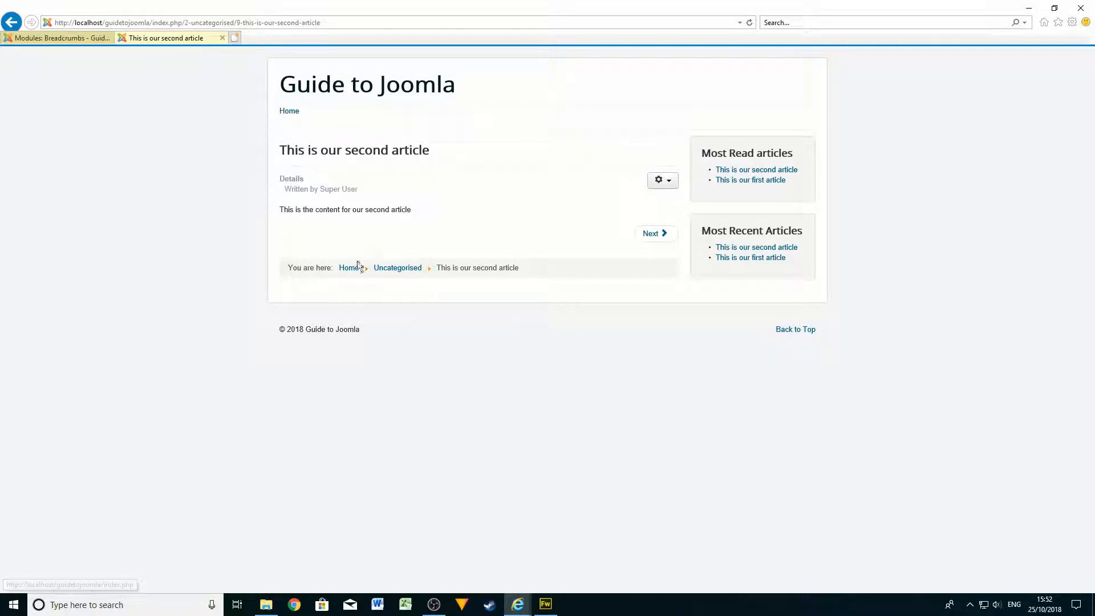
left_click(289, 111)
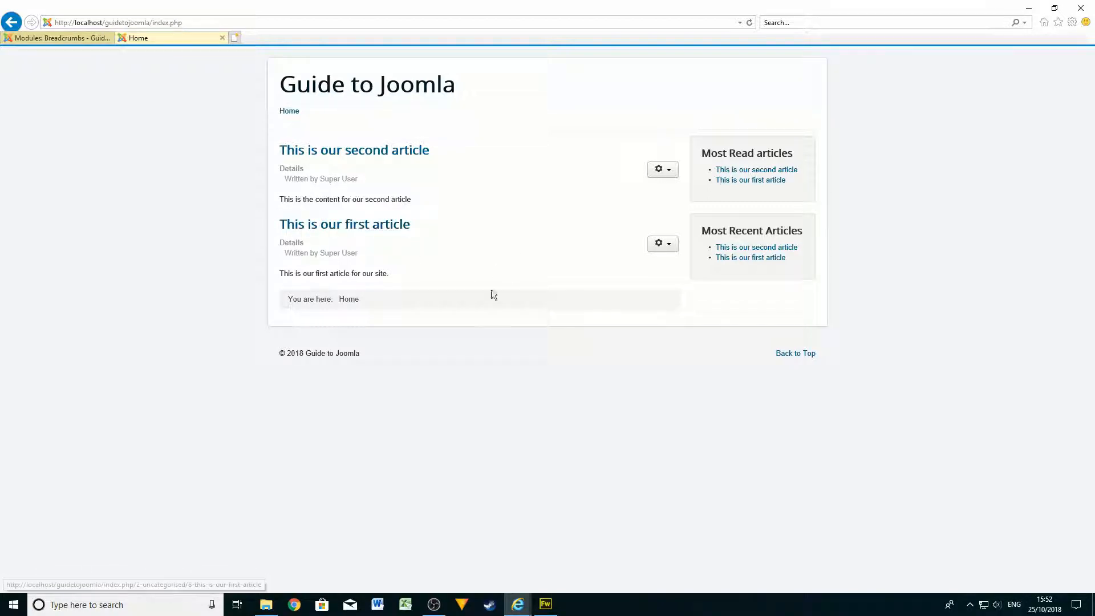
left_click(389, 152)
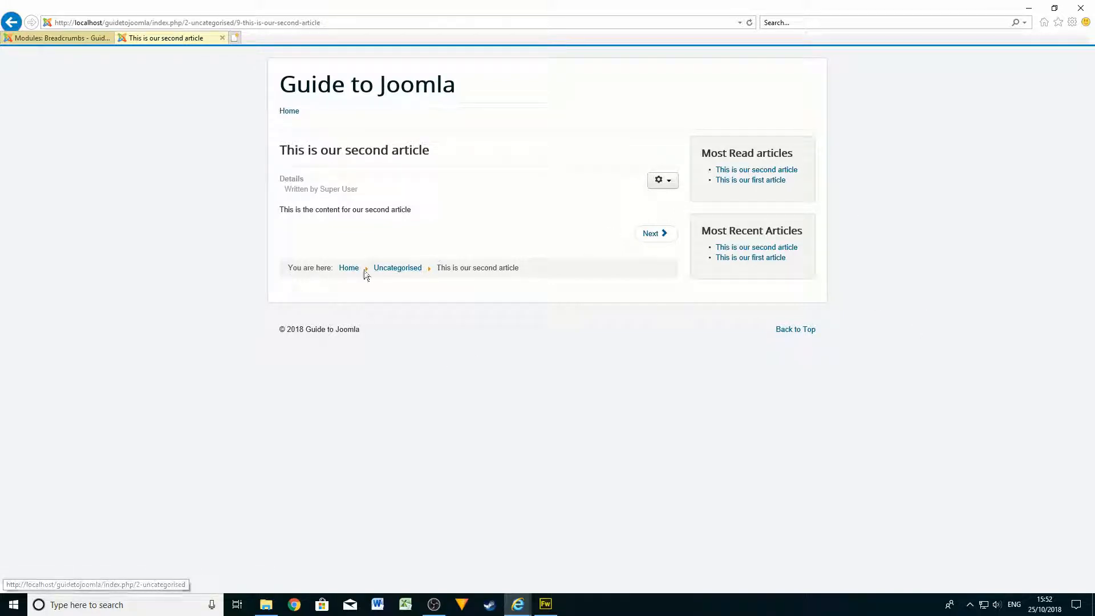
left_click(396, 268)
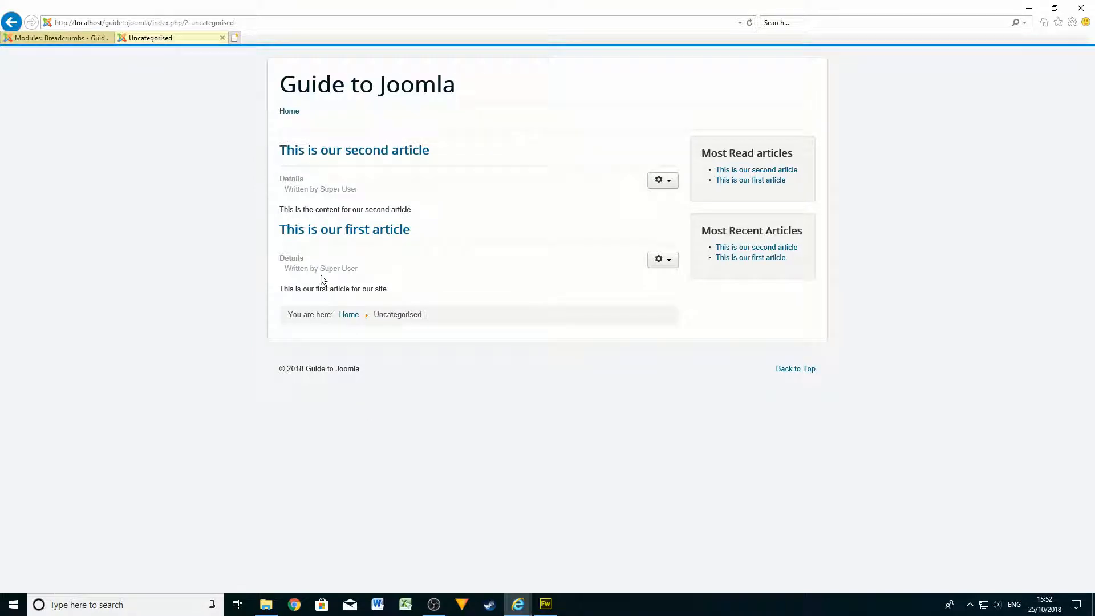
left_click(349, 314)
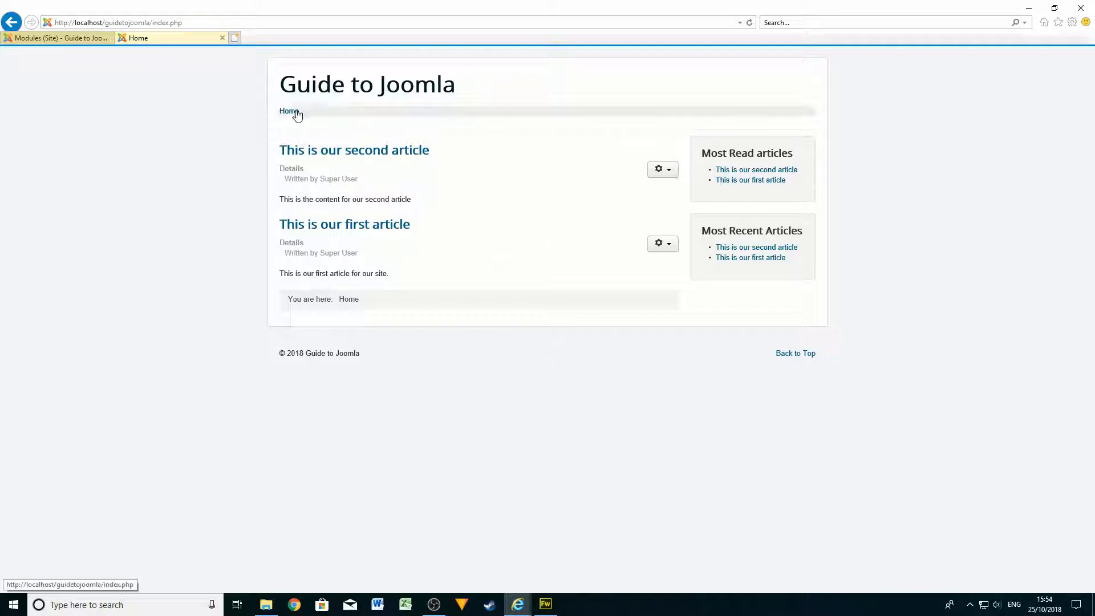
left_click(324, 87)
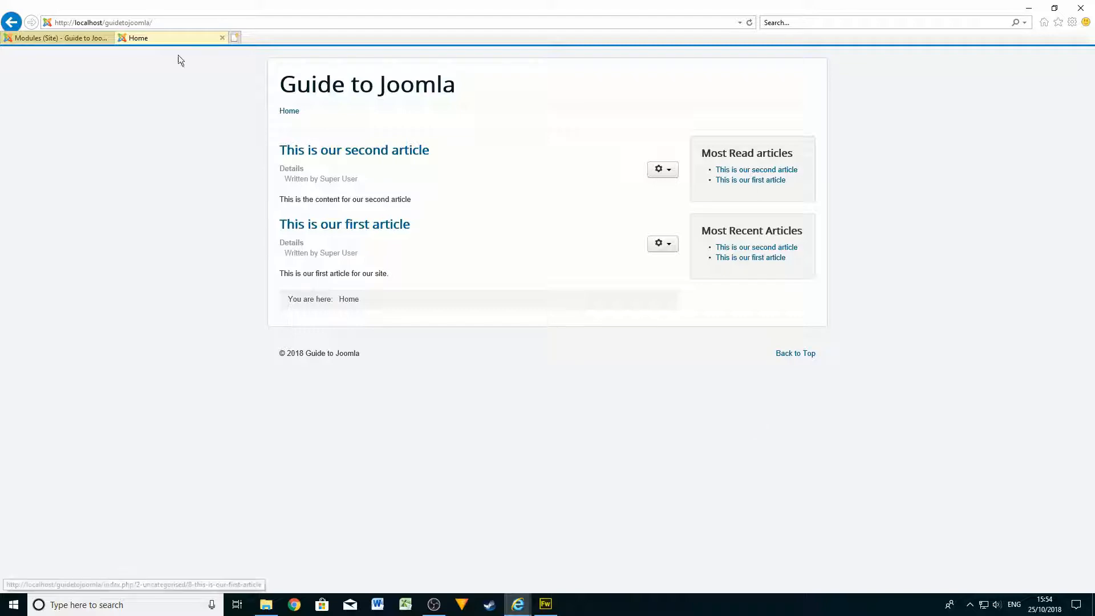
Start a new site module of the Login type from the administrator's module list
left_click(33, 39)
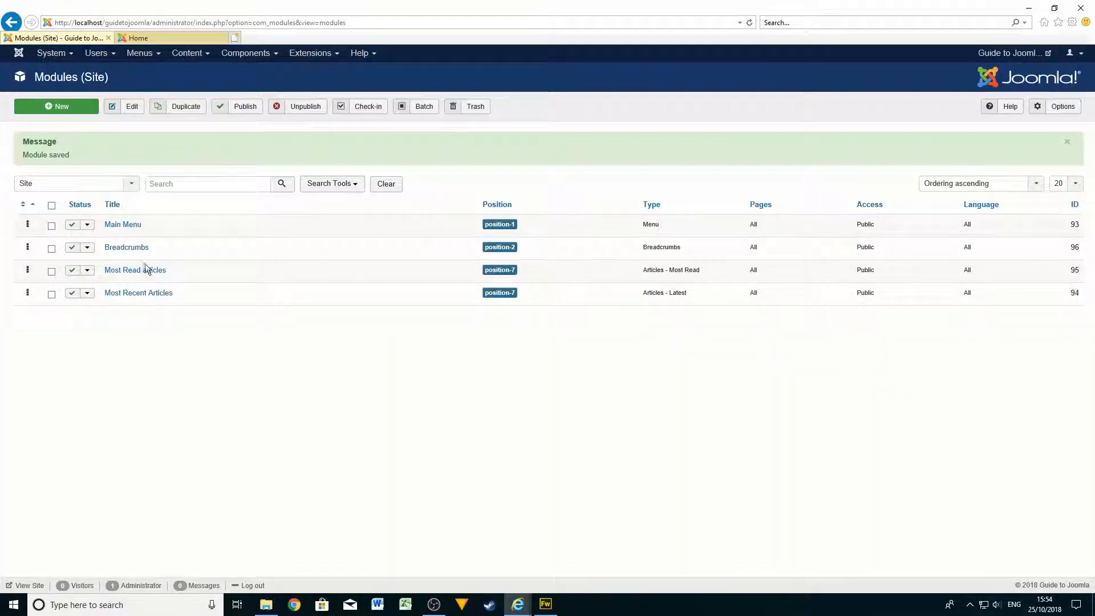
left_click(59, 106)
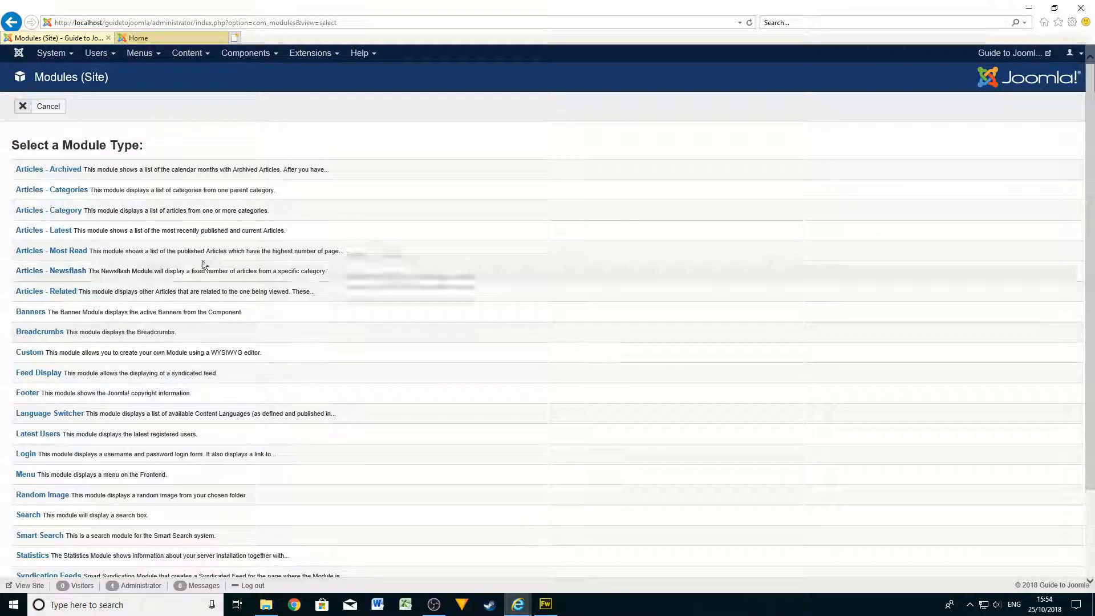
scroll(182, 250, "down", 3)
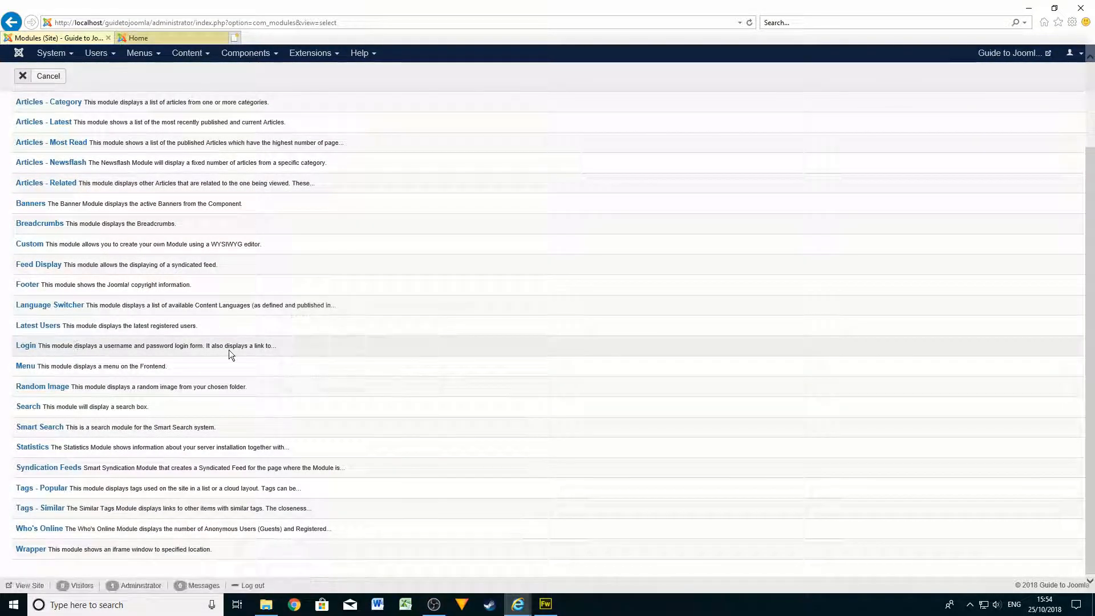
left_click(32, 351)
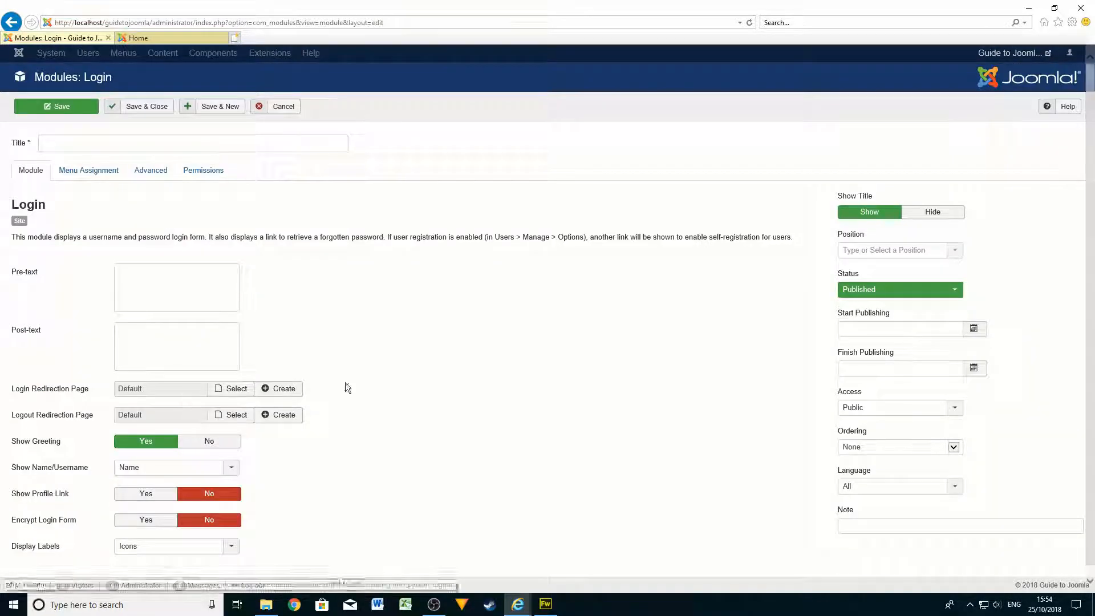
Set the Login module's menu assignment to "Only on the pages selected", with the Main Menu's Home item included
scroll(307, 317, "down", 1)
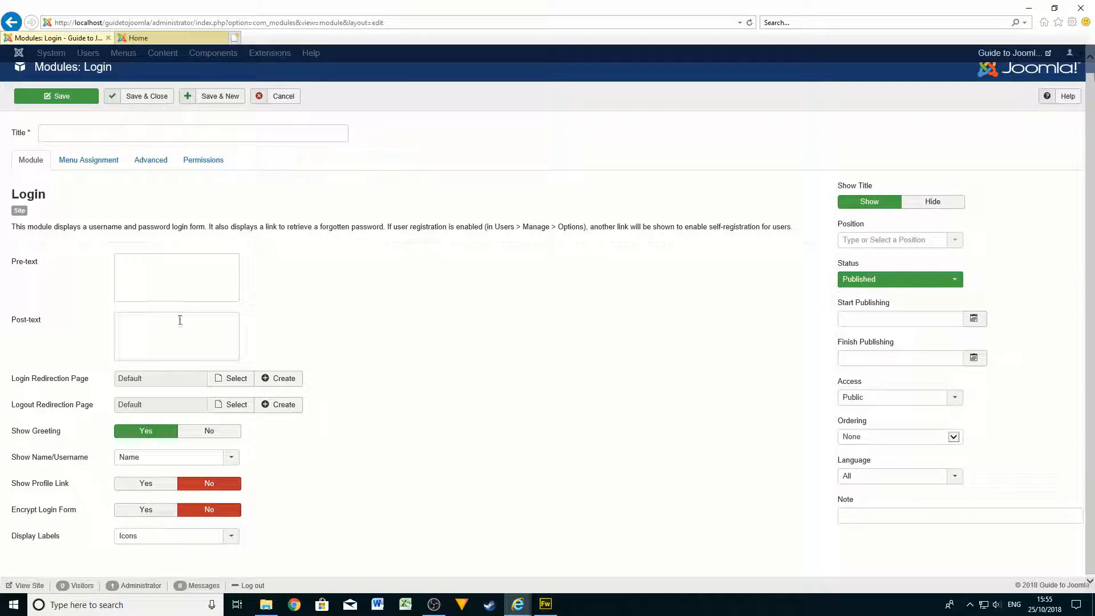
left_click(98, 160)
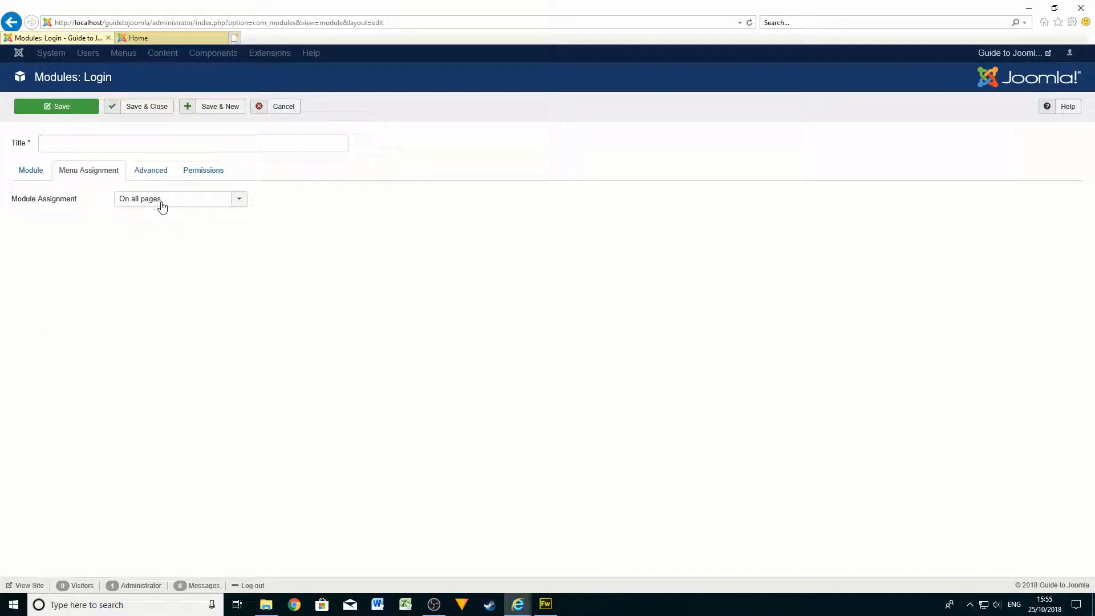
left_click(243, 202)
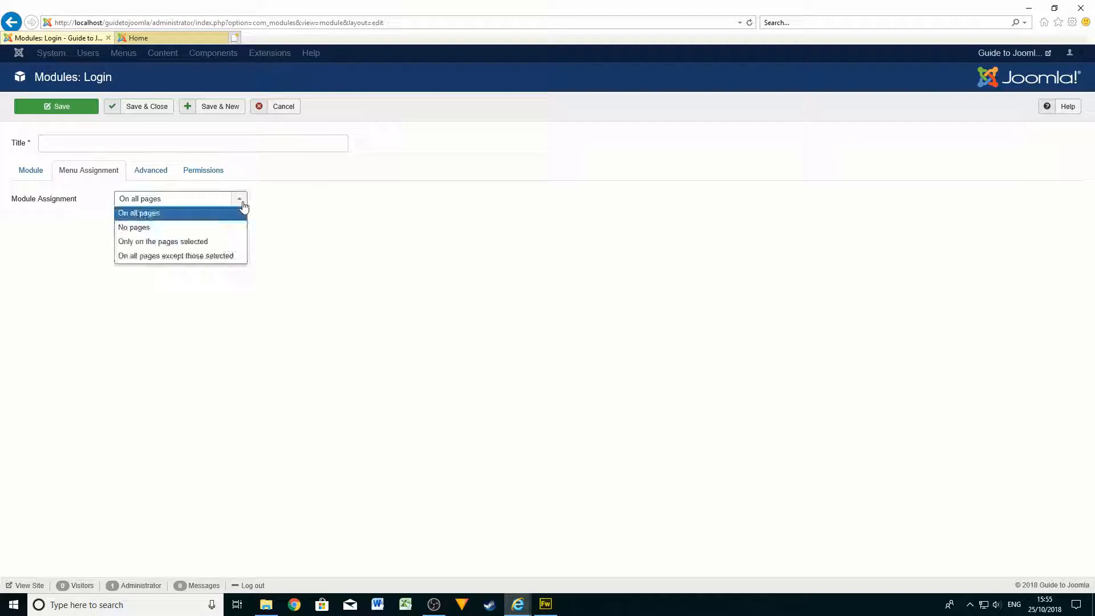
left_click(183, 242)
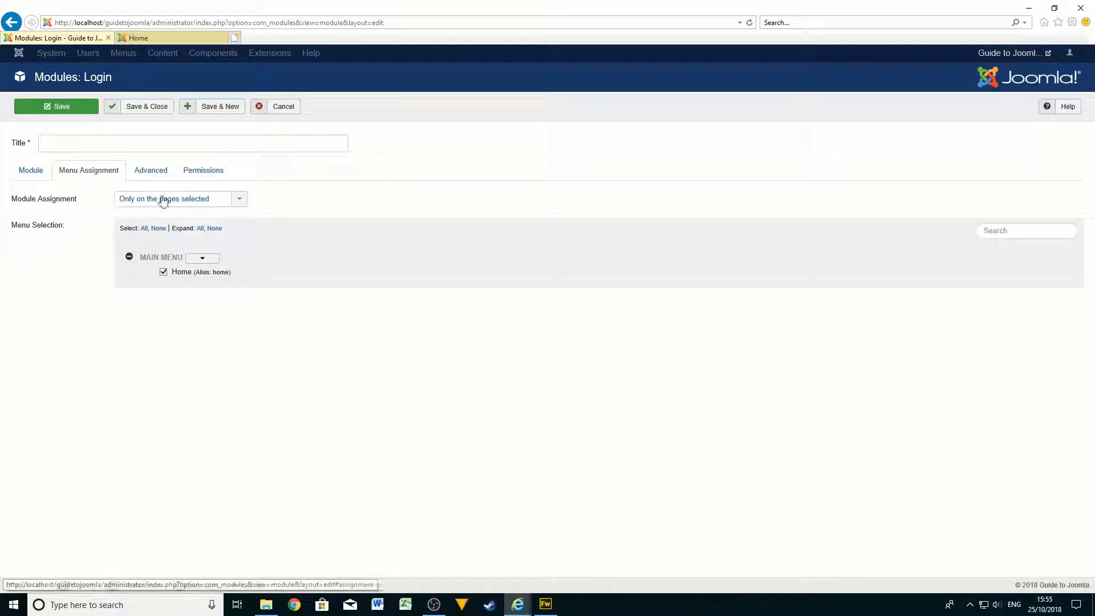
left_click(28, 176)
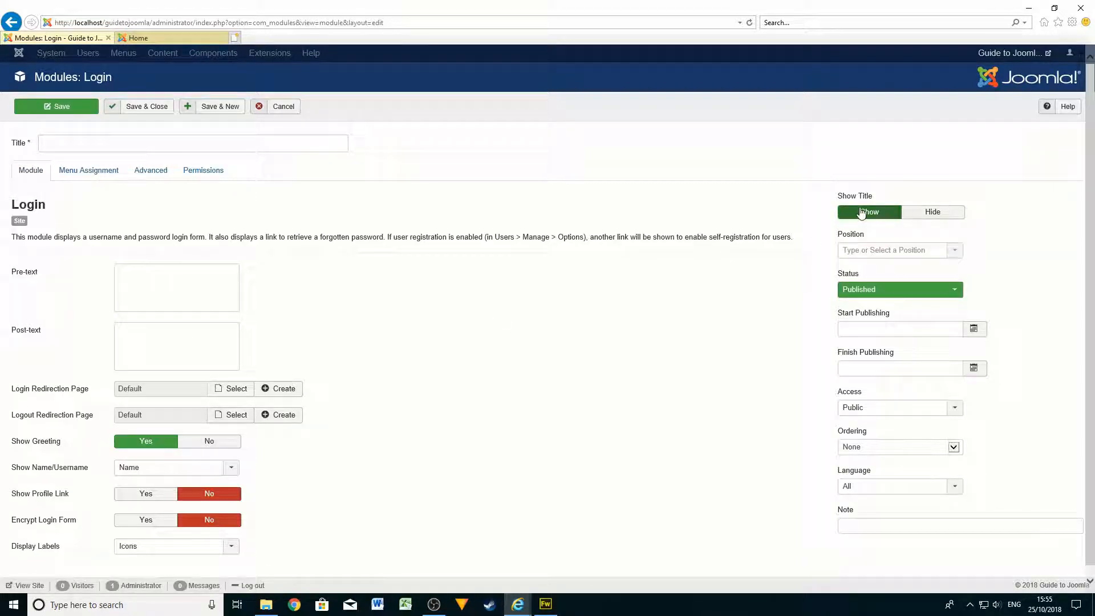
Title the Login module "Enter your login details"
left_click(69, 143)
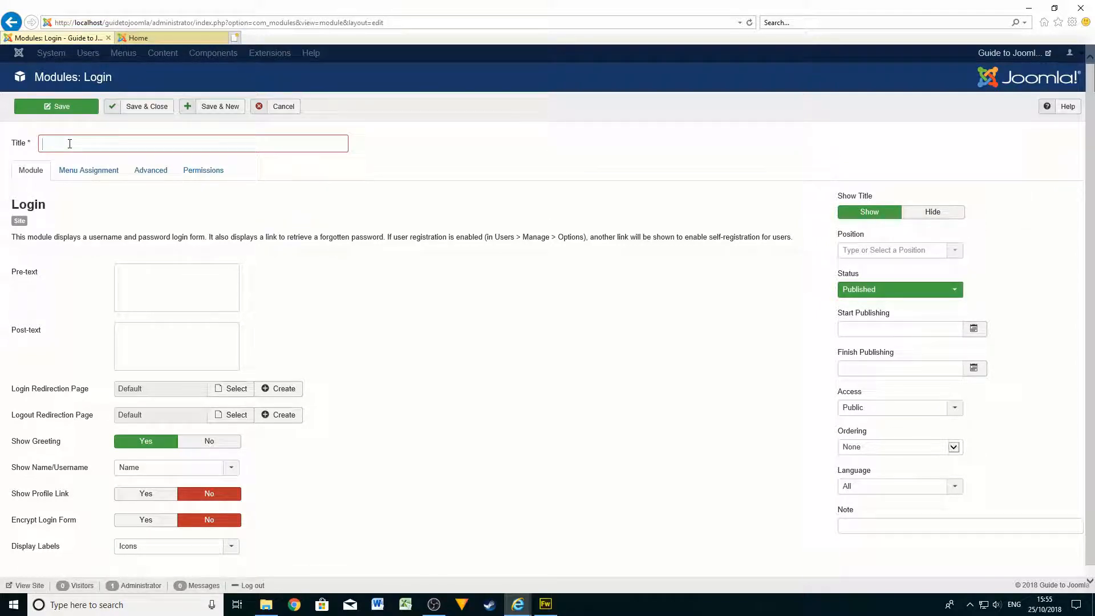
type("Login")
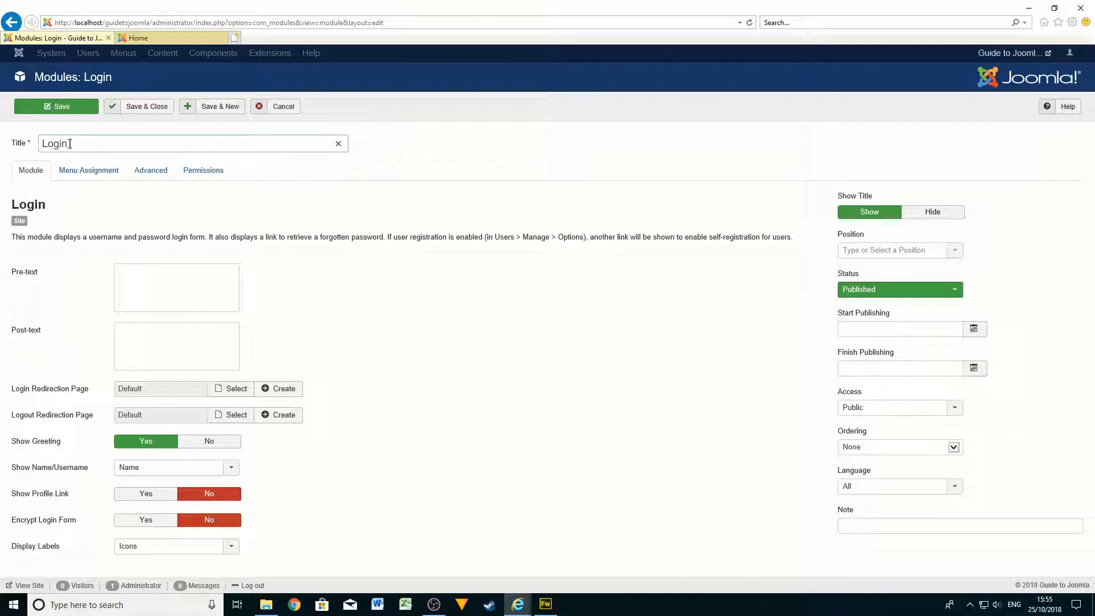
key("BackSpace")
key("BackSpace")
key("BackSpace")
key("BackSpace")
type("Enter your login details")
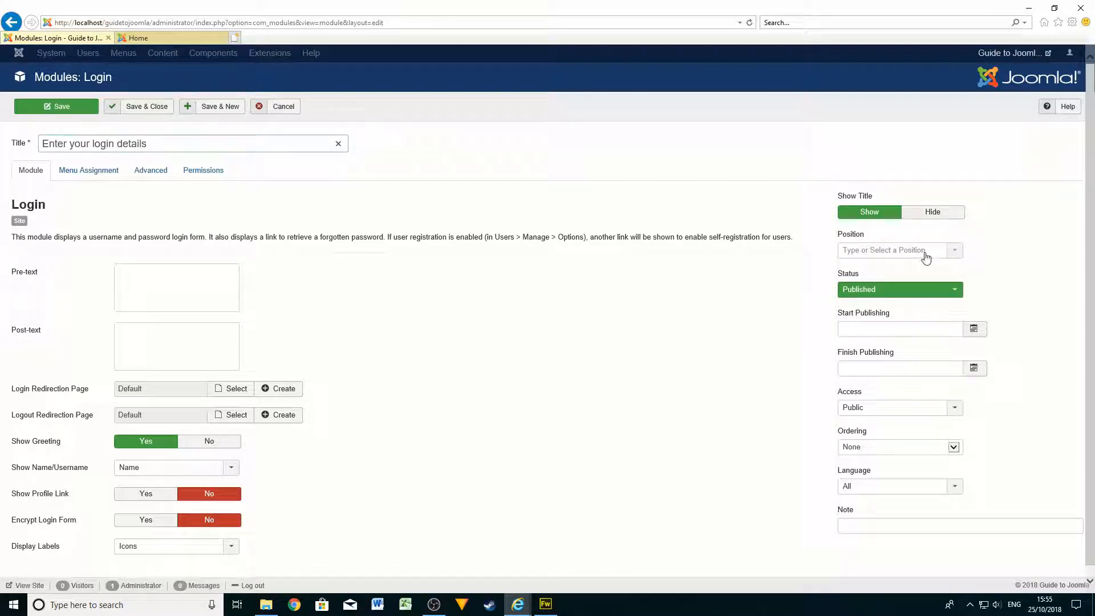
Assign the Login module to Protostar's Top centre [position-3] and save it
left_click(956, 251)
scroll(918, 323, "down", 1)
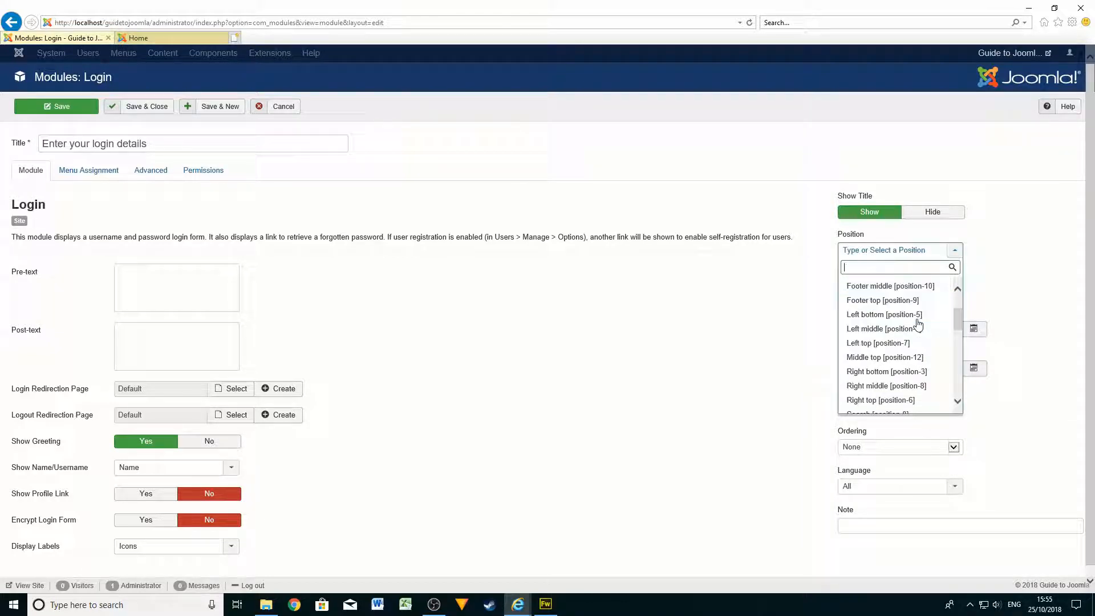
scroll(918, 324, "down", 4)
scroll(919, 324, "up", 1)
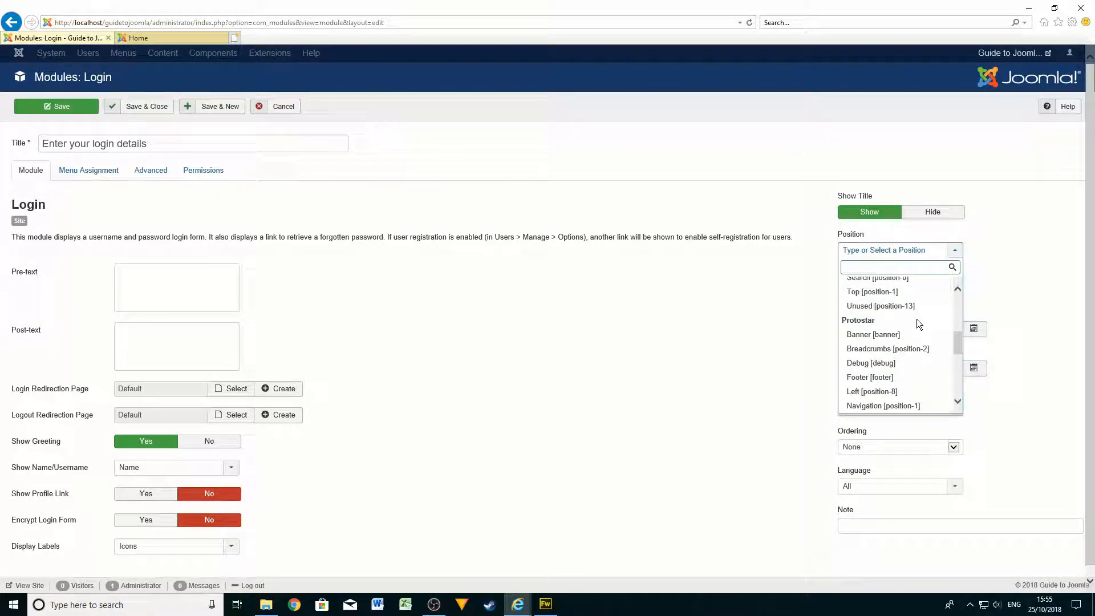
left_click(958, 402)
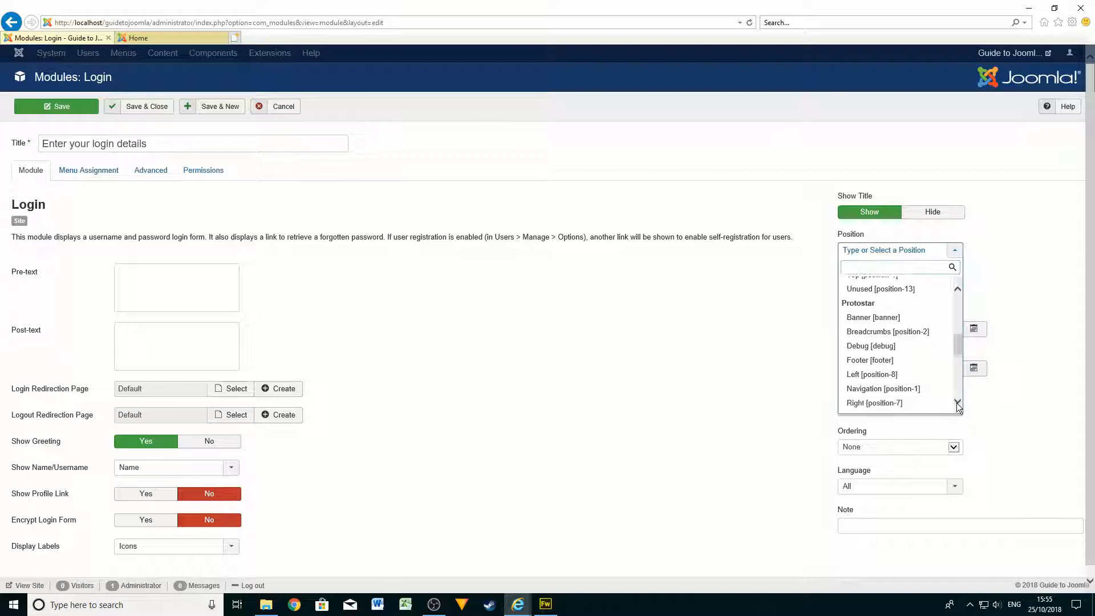
left_click(958, 402)
left_click(958, 402)
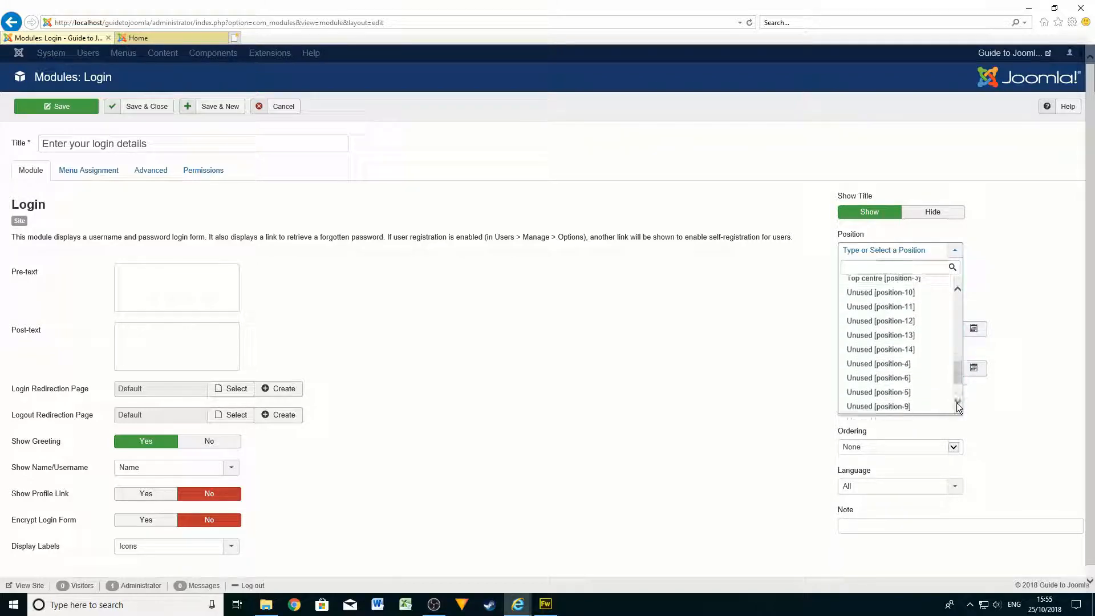
left_click(957, 403)
left_click(958, 402)
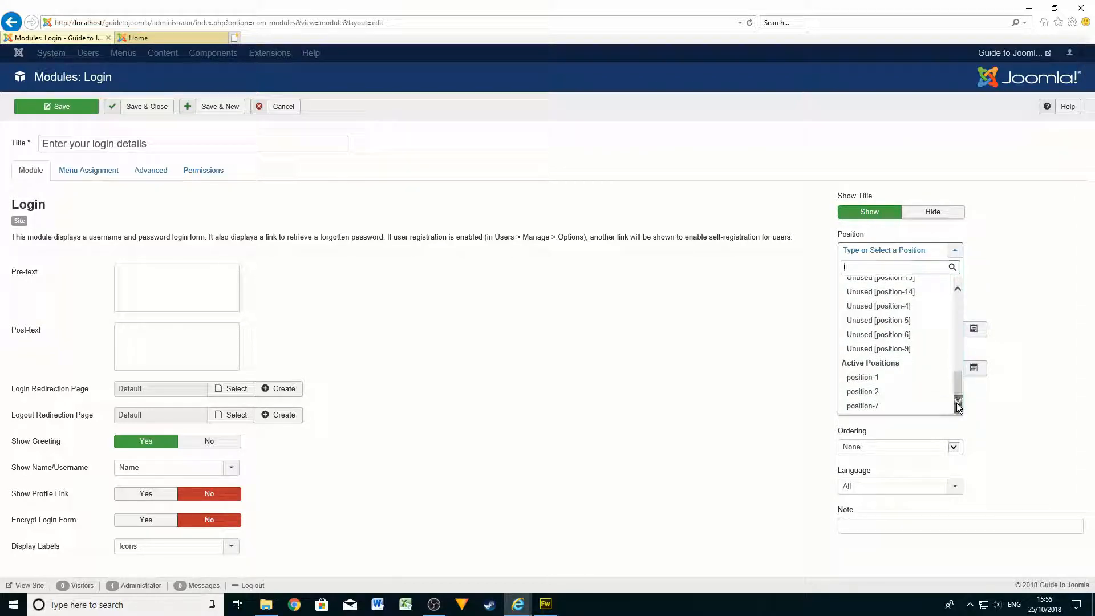
left_click(957, 288)
left_click(957, 288)
left_click(957, 288)
left_click(957, 288)
left_click(956, 288)
left_click(956, 288)
left_click(957, 288)
left_click(957, 288)
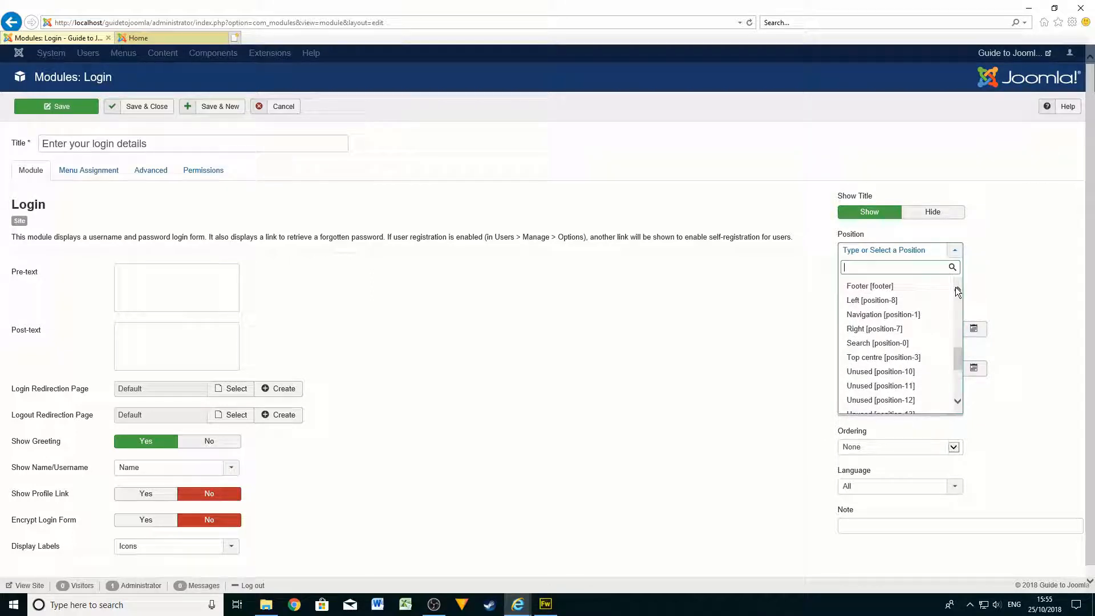
left_click(896, 359)
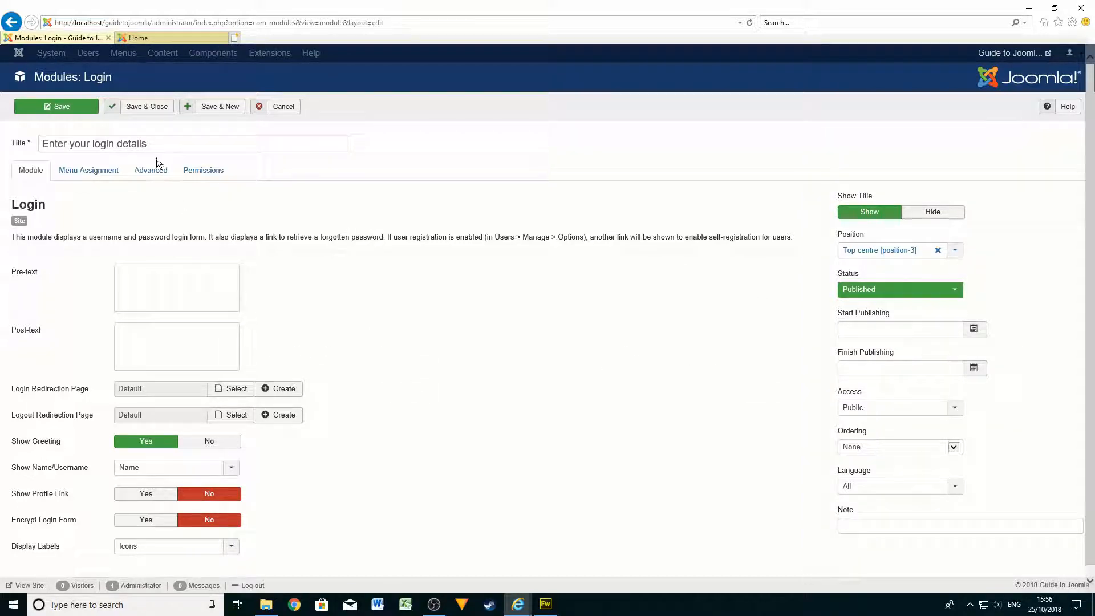
left_click(59, 108)
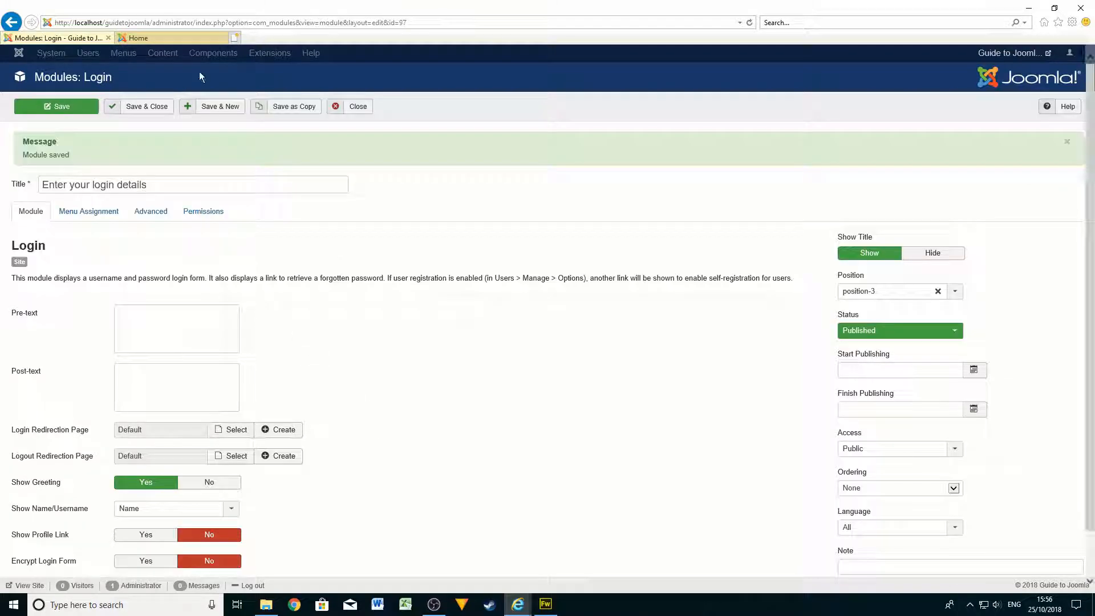
Reload the site's home page and follow its Home menu link to check the Login module's placement
left_click(169, 38)
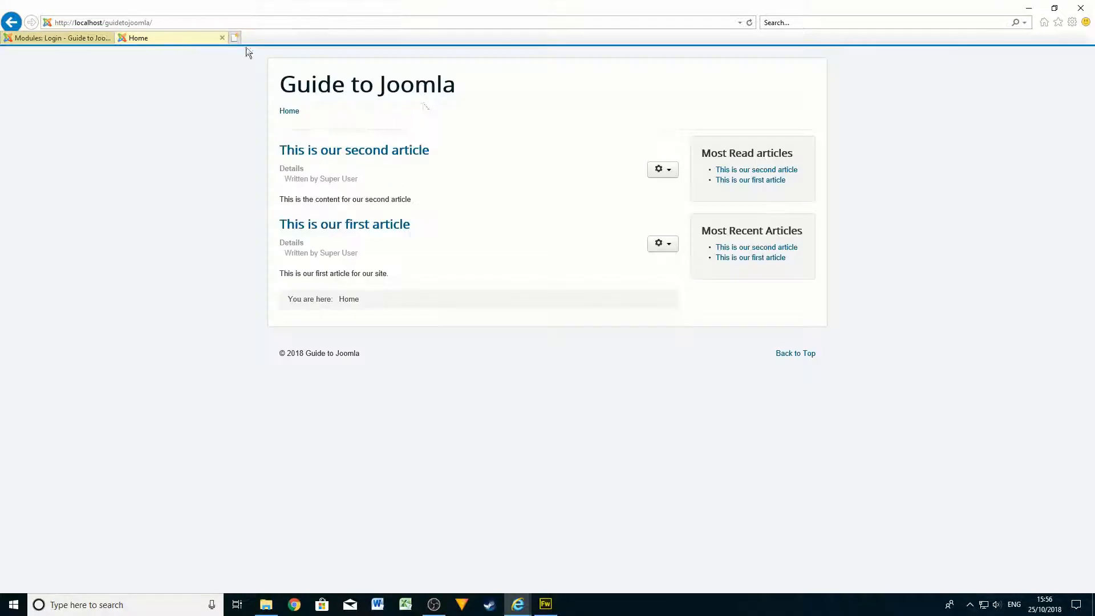
left_click(750, 23)
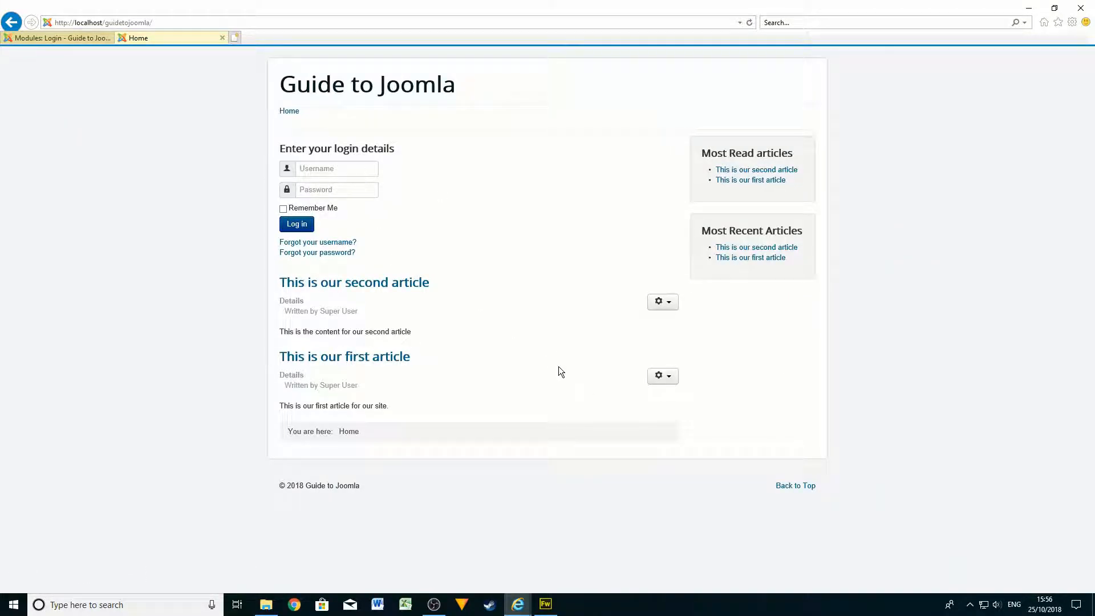
left_click(286, 111)
Change the Login module's position to Protostar's Right [position-7] and save it
left_click(74, 39)
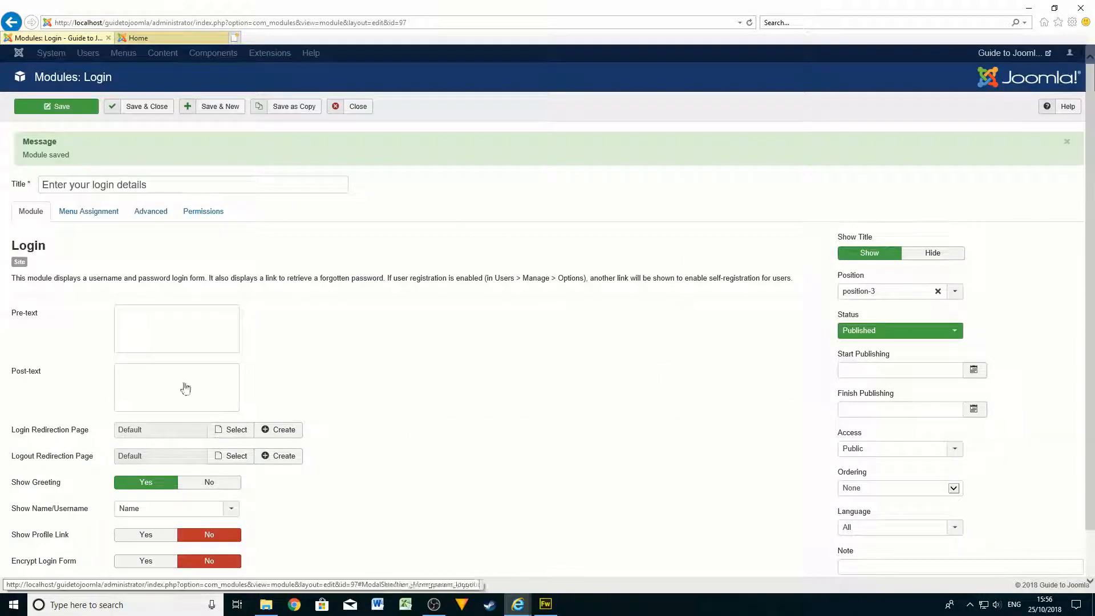
left_click(938, 291)
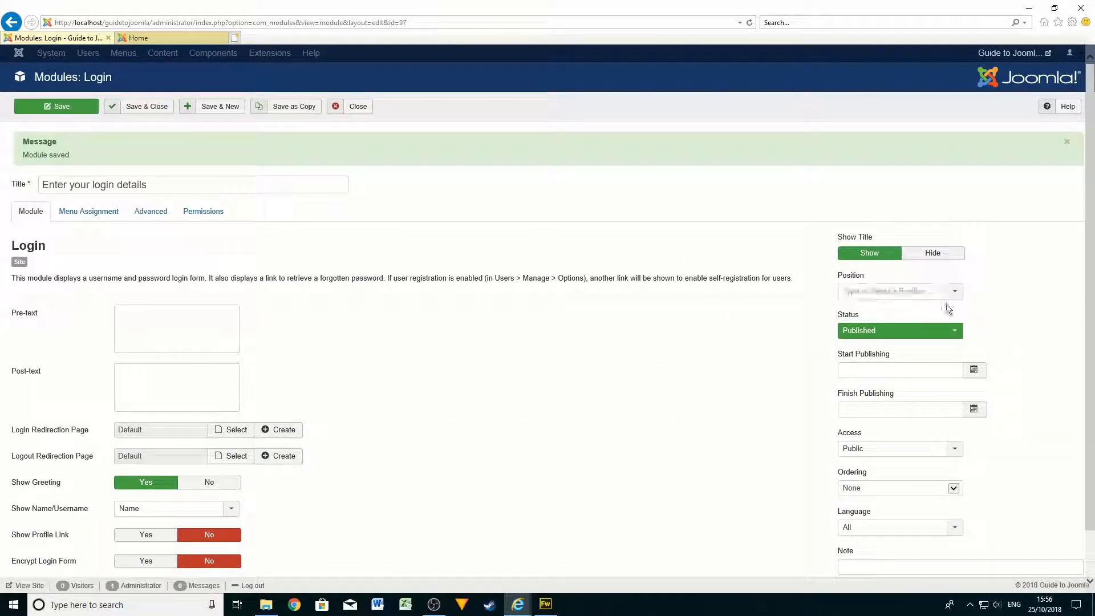
left_click(956, 293)
scroll(916, 383, "down", 5)
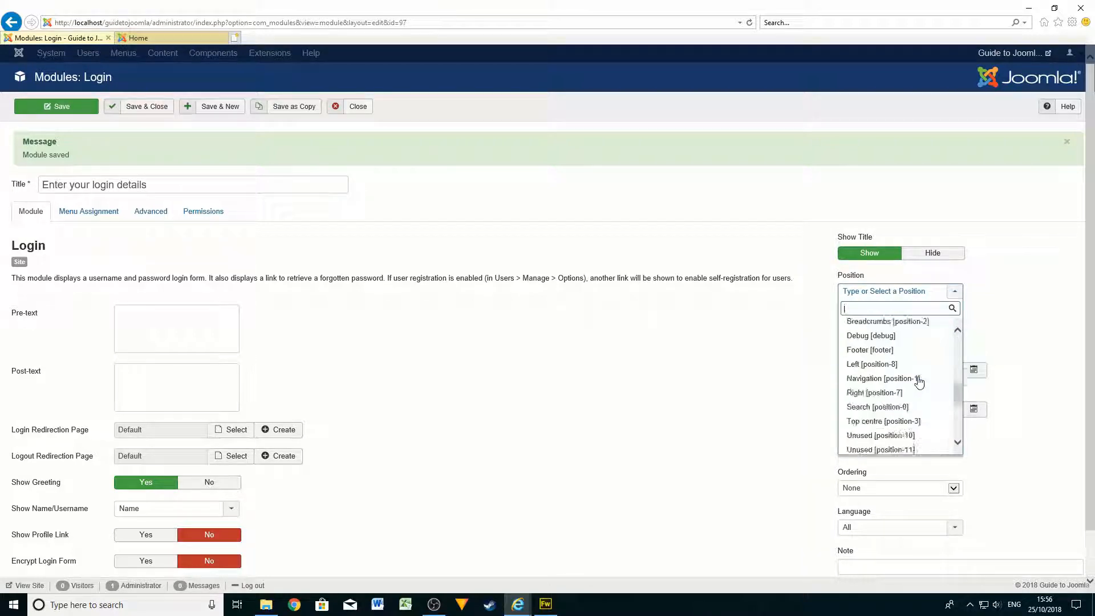
left_click(890, 393)
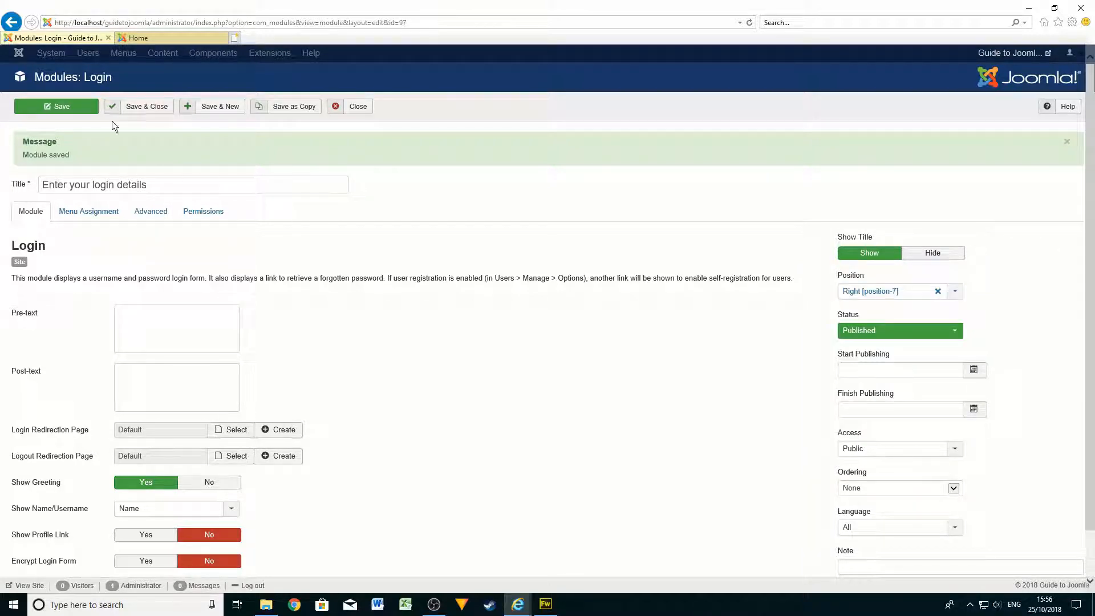
left_click(61, 107)
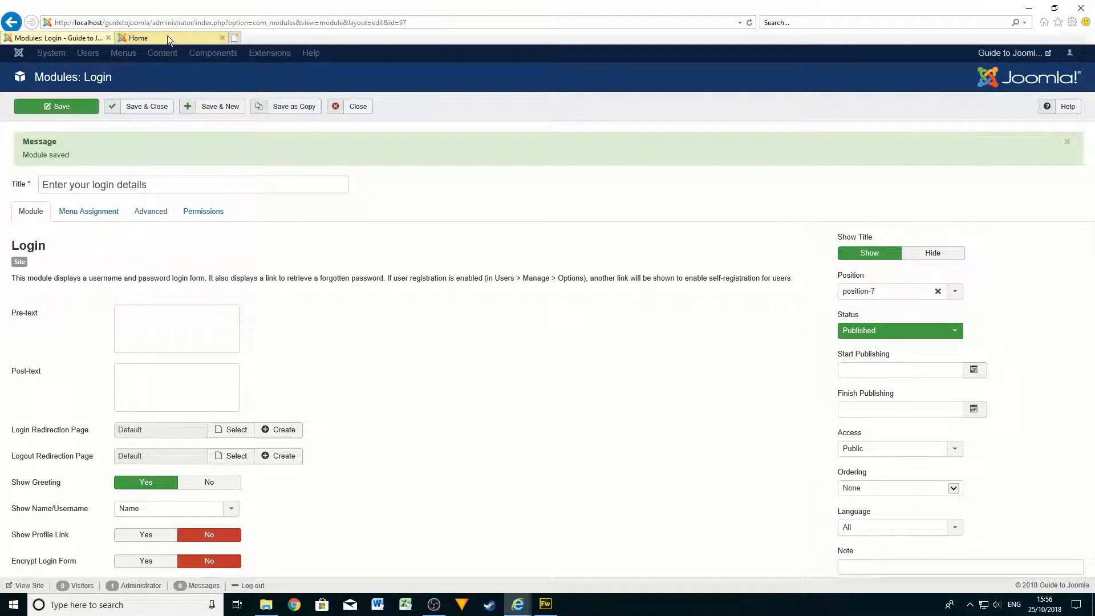
Check the Login module's placement on the reloaded home page, and save and close the module's settings
left_click(167, 37)
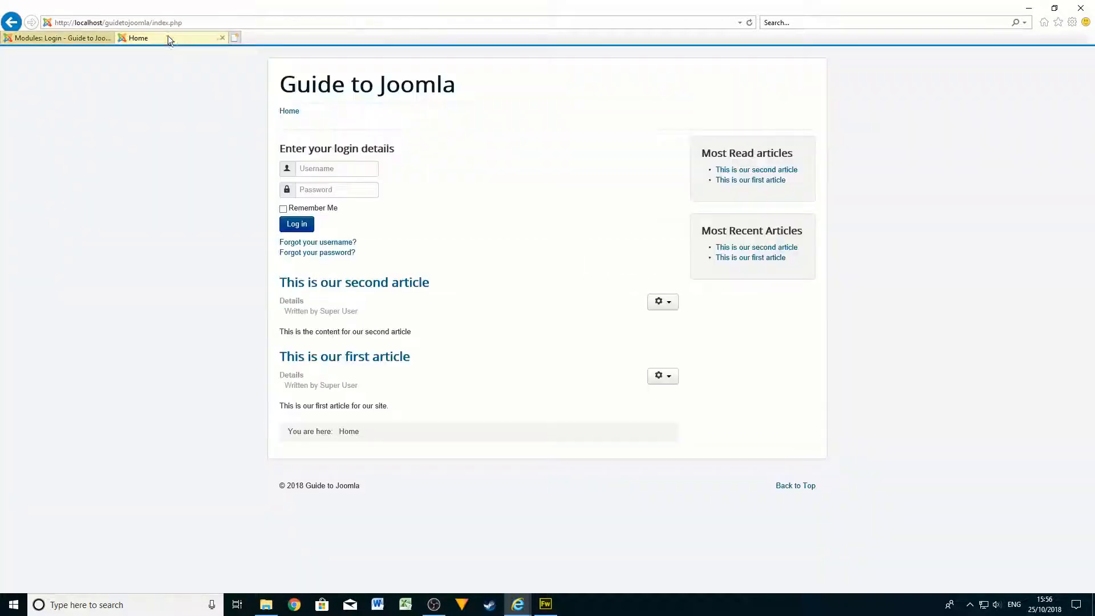
left_click(749, 23)
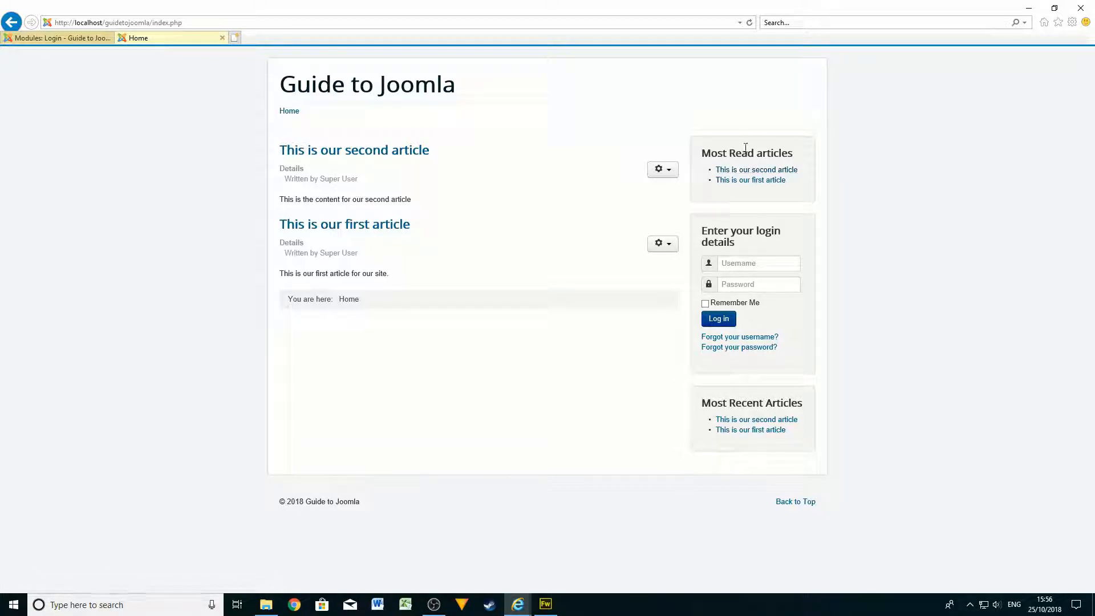
left_click(67, 38)
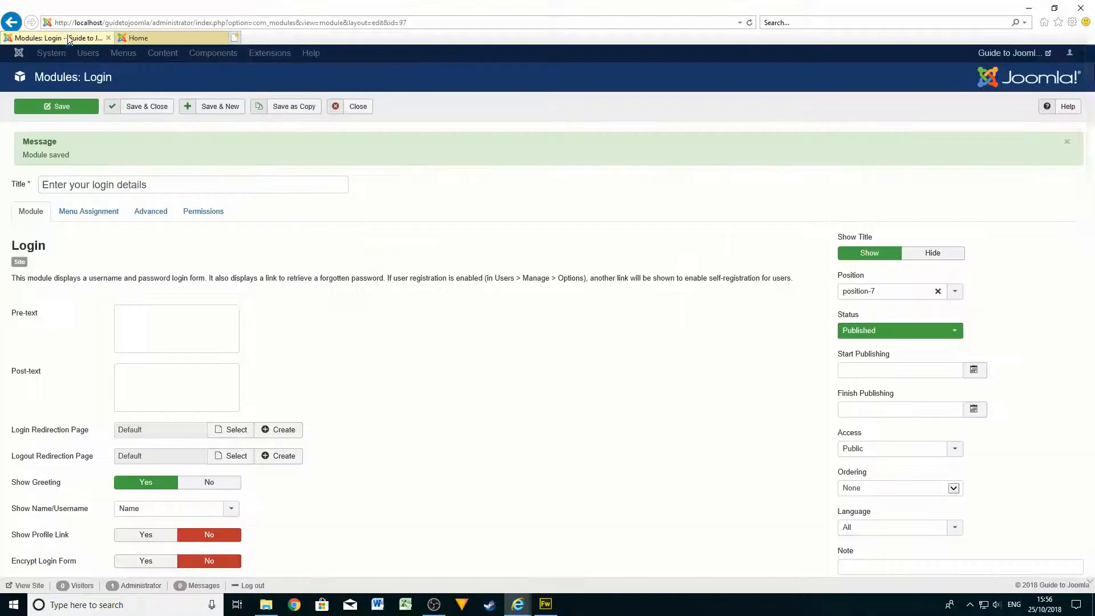
left_click(139, 107)
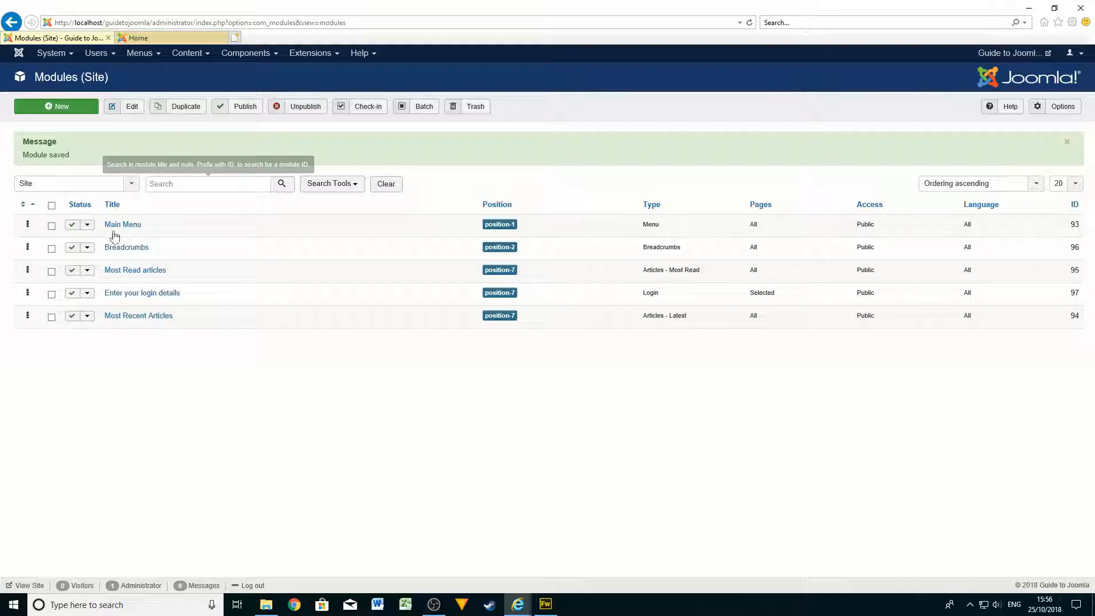
Compare the module list in descending and ascending ordering with the order of the modules on the home page
left_click(34, 203)
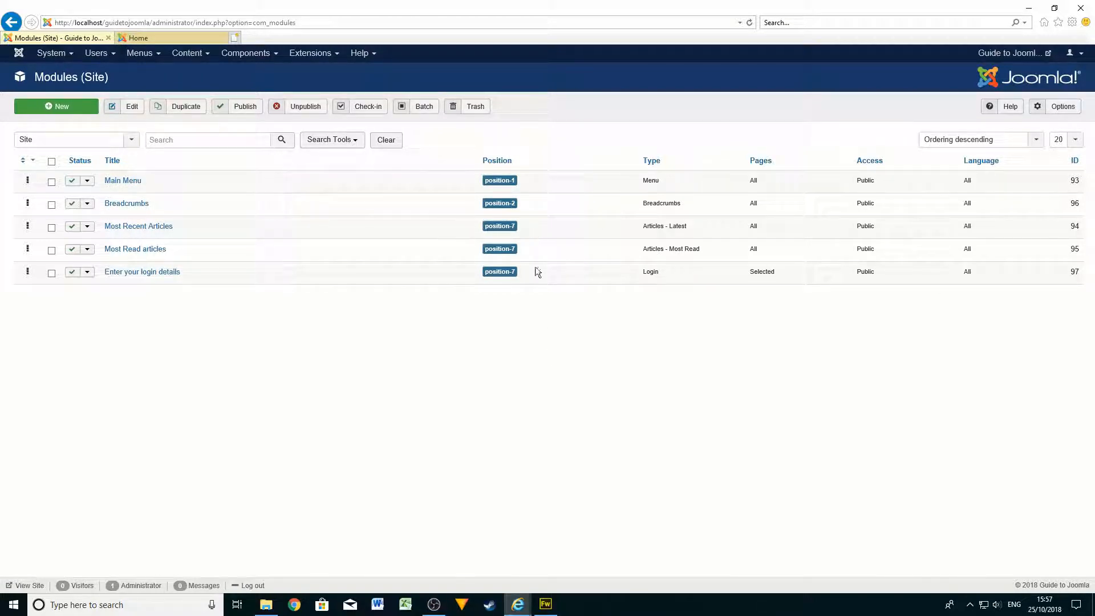
left_click(160, 36)
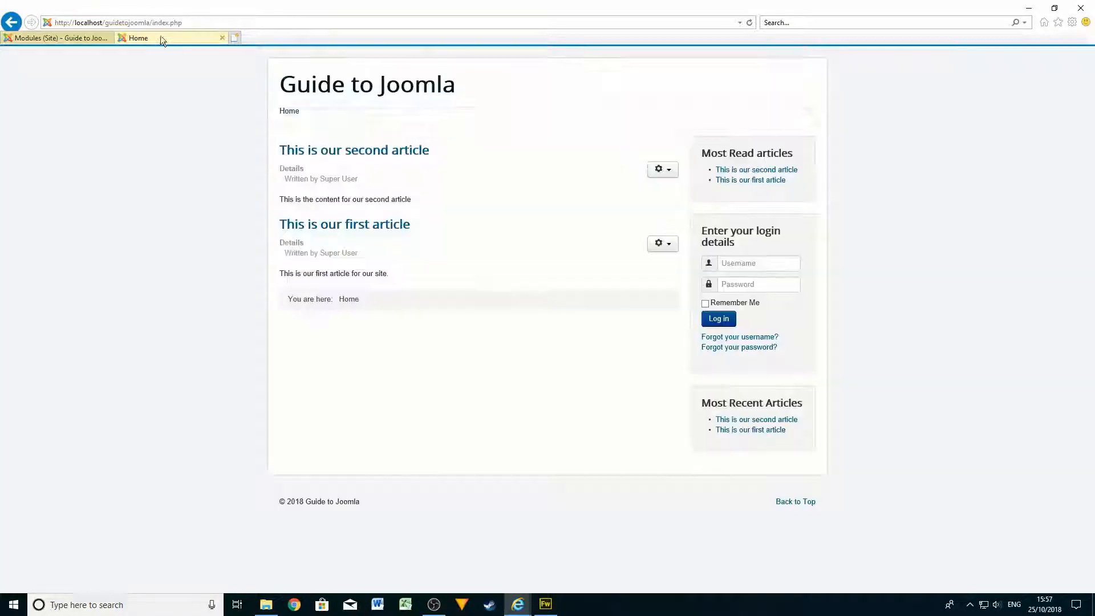
left_click(57, 38)
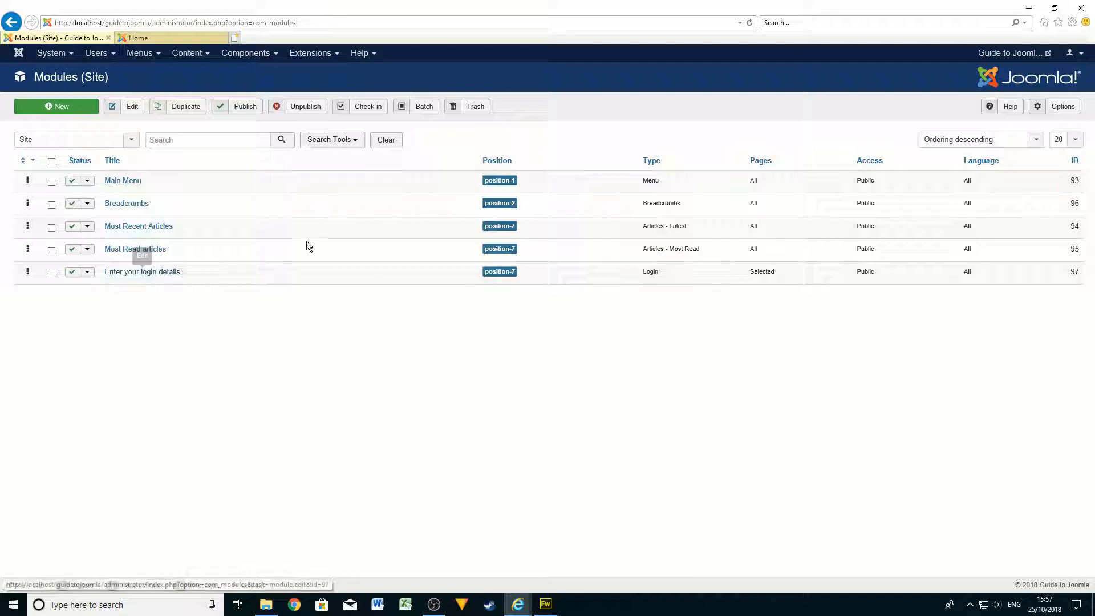
left_click(23, 162)
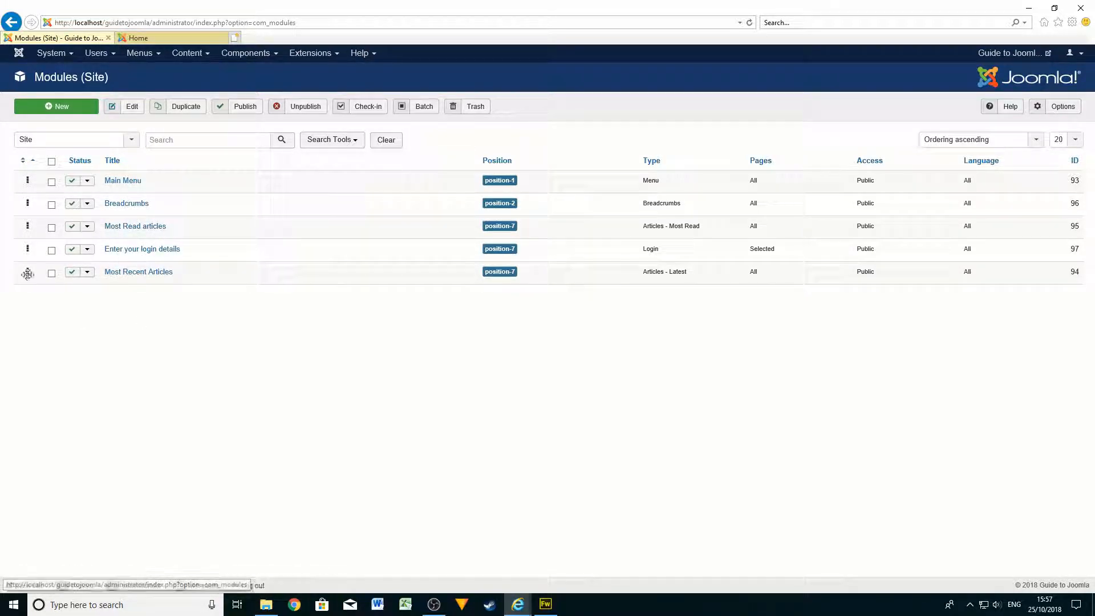
left_click(178, 35)
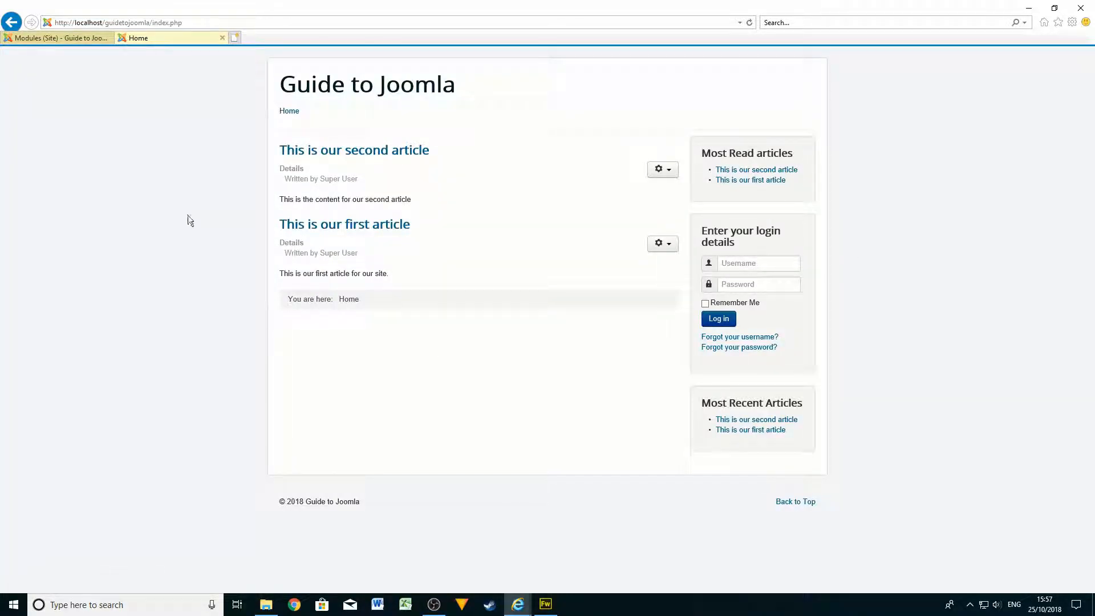
Move the "Enter your login details" module above Most Read articles in the module list and reload the home page
left_click(83, 37)
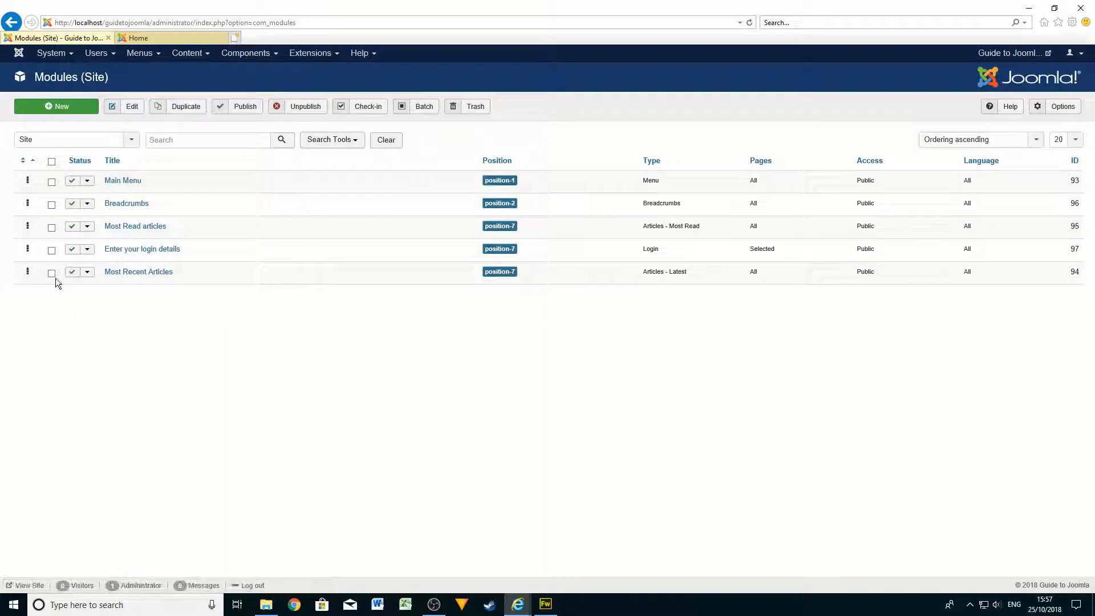
left_click_drag(23, 248, 18, 226)
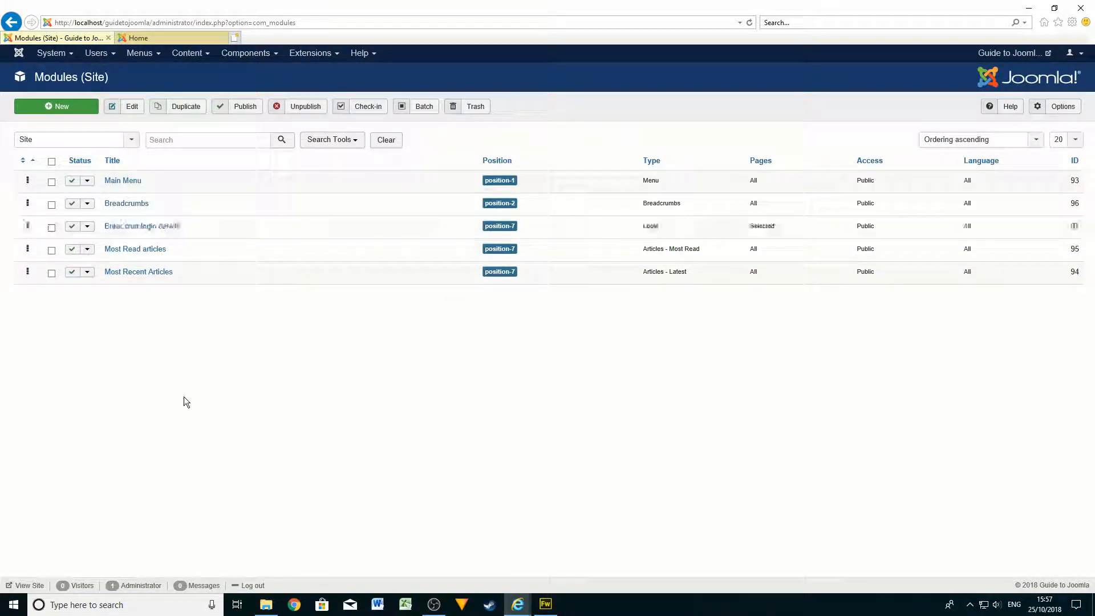
left_click(163, 37)
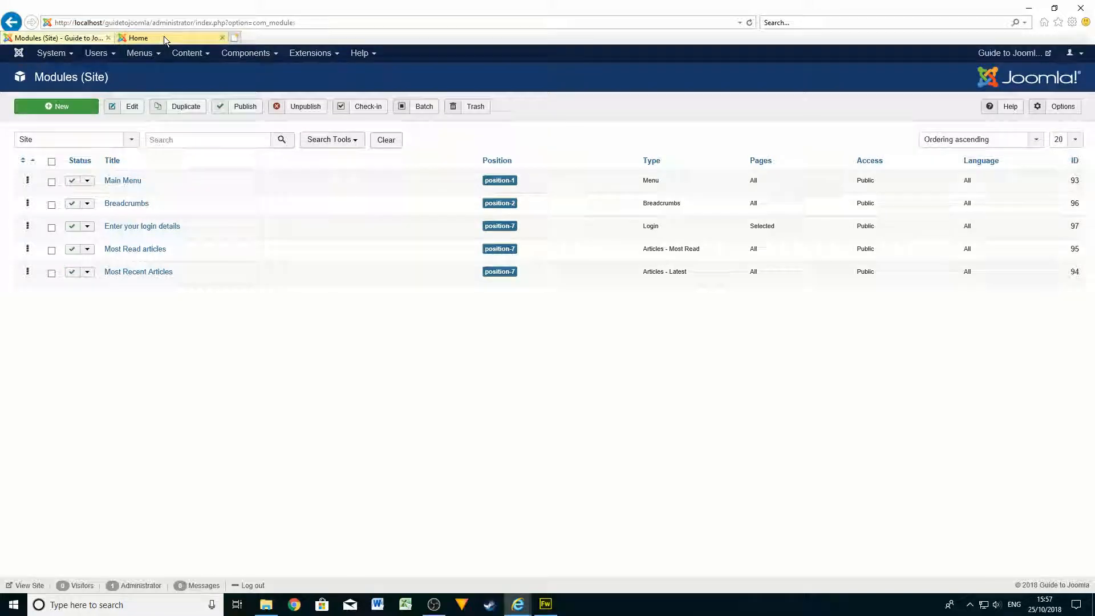
left_click(749, 23)
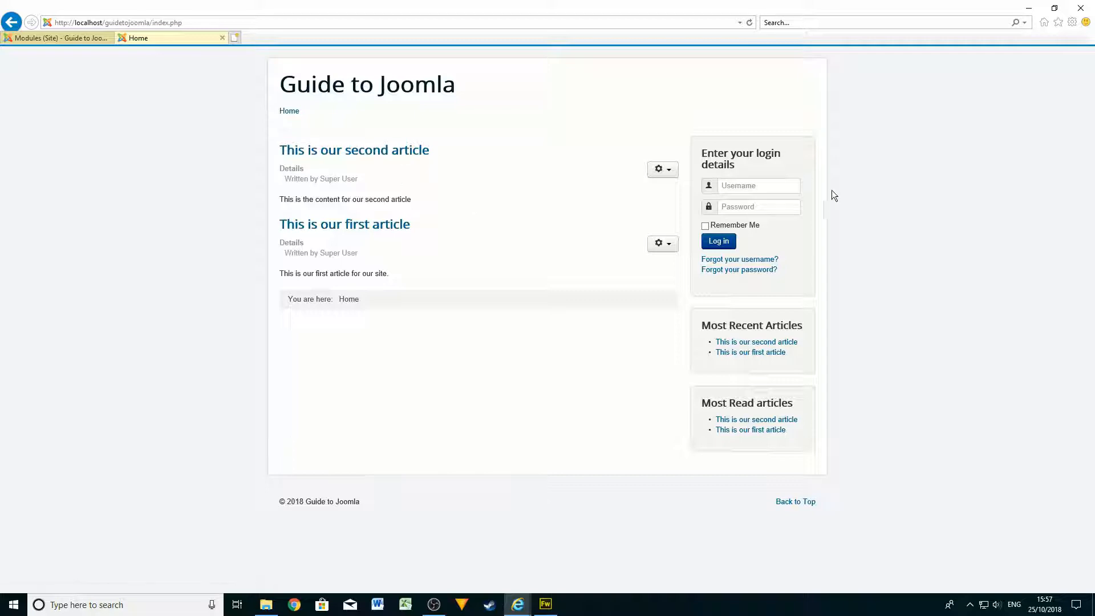
left_click(748, 190)
left_click(754, 211)
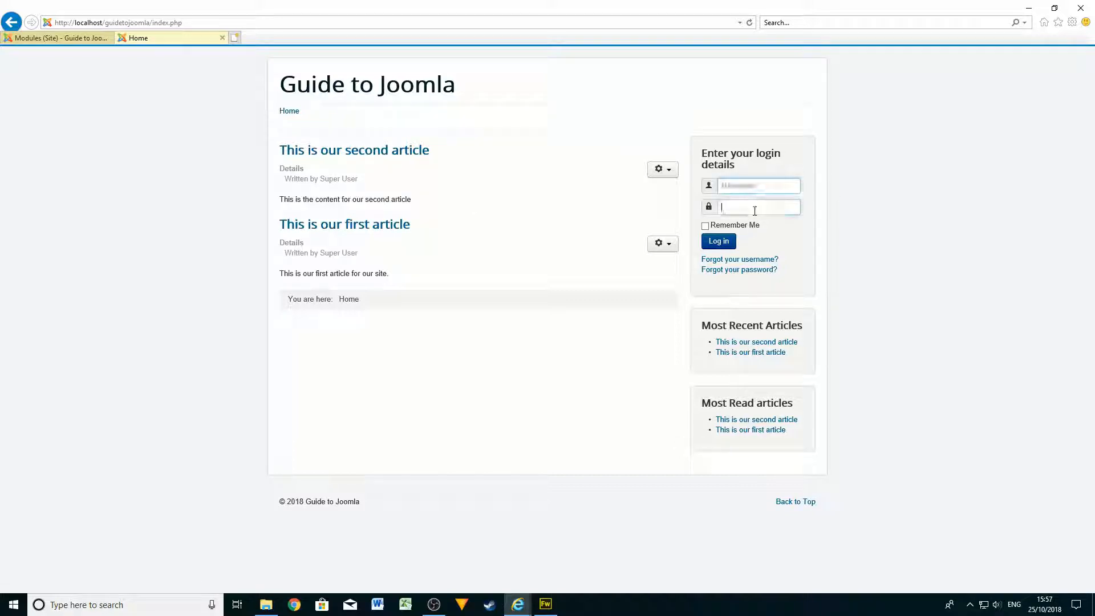
left_click(739, 189)
left_click(746, 207)
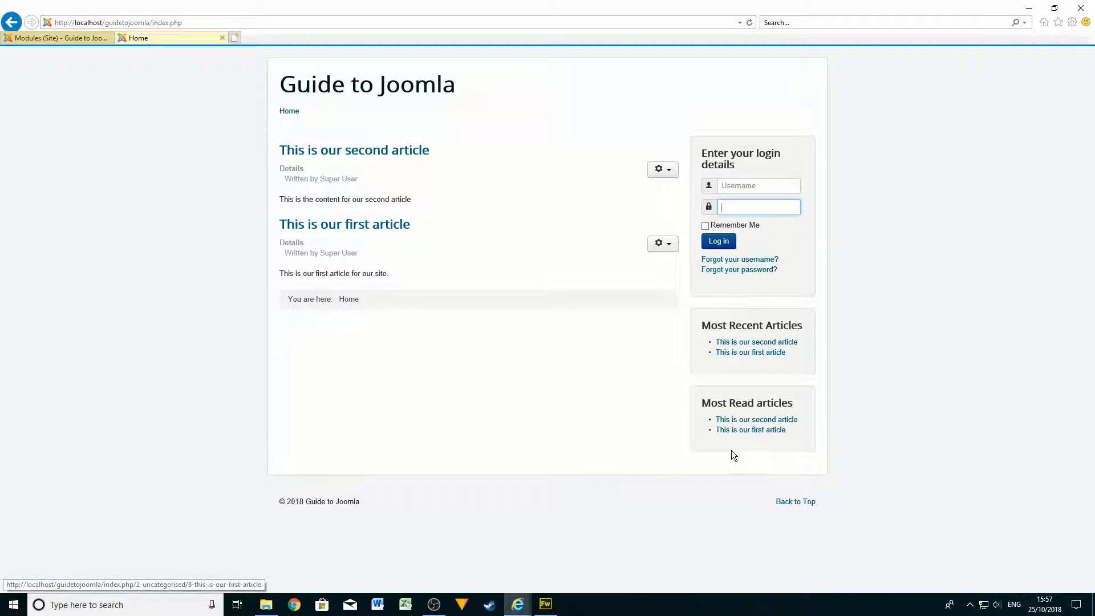
key("ctrl+Tab")
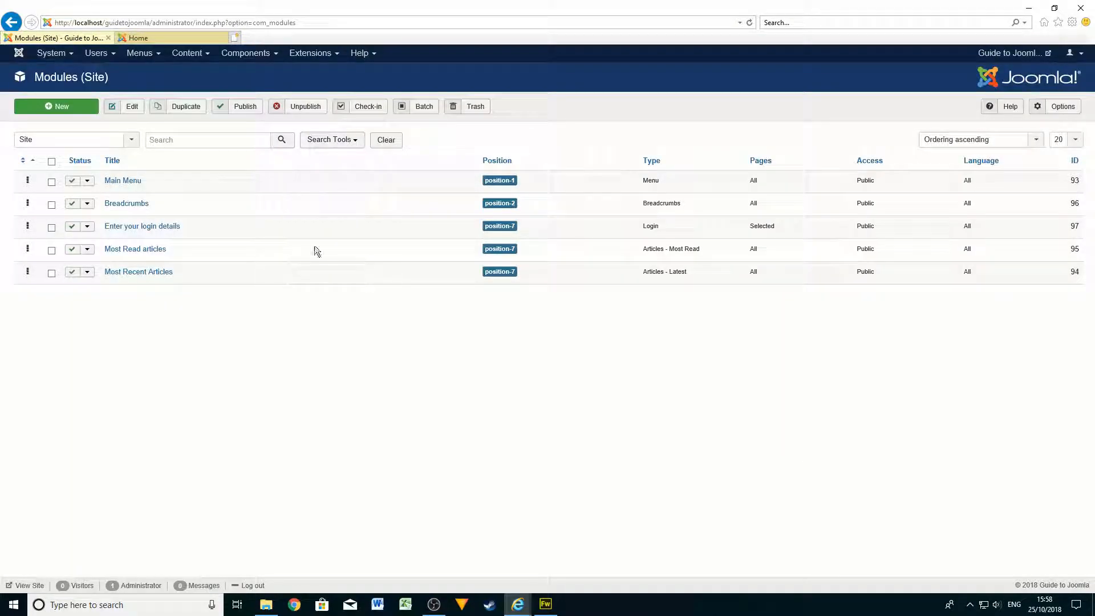
left_click(170, 36)
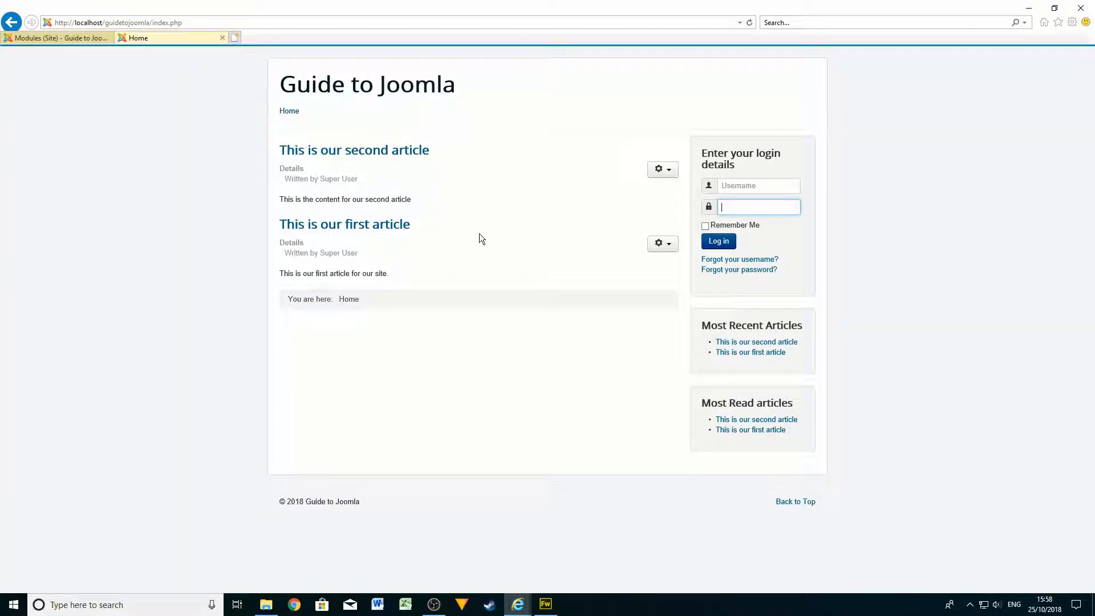